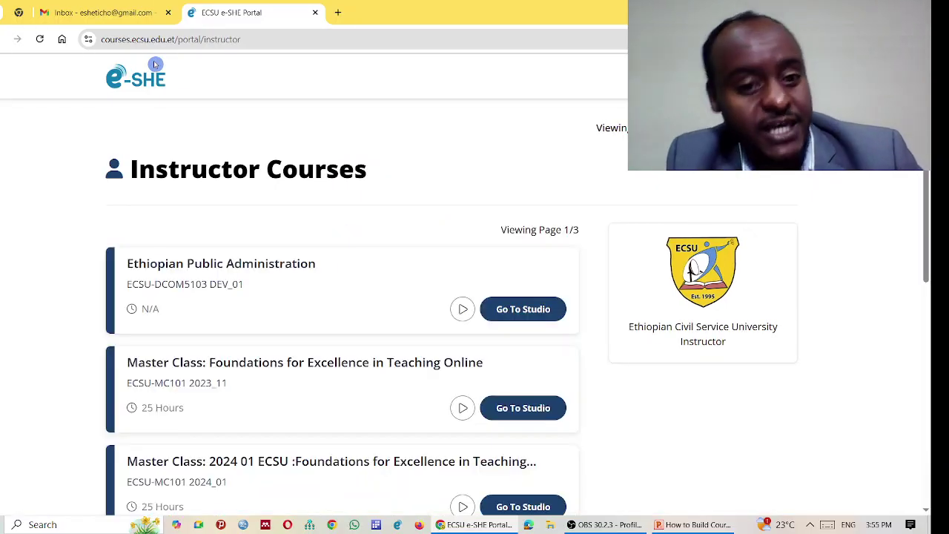
Step: Open the 2025_02_01 run of Advanced Research Methods II in Studio from page 3 of the instructor courses
scroll(377, 317, down, 6)
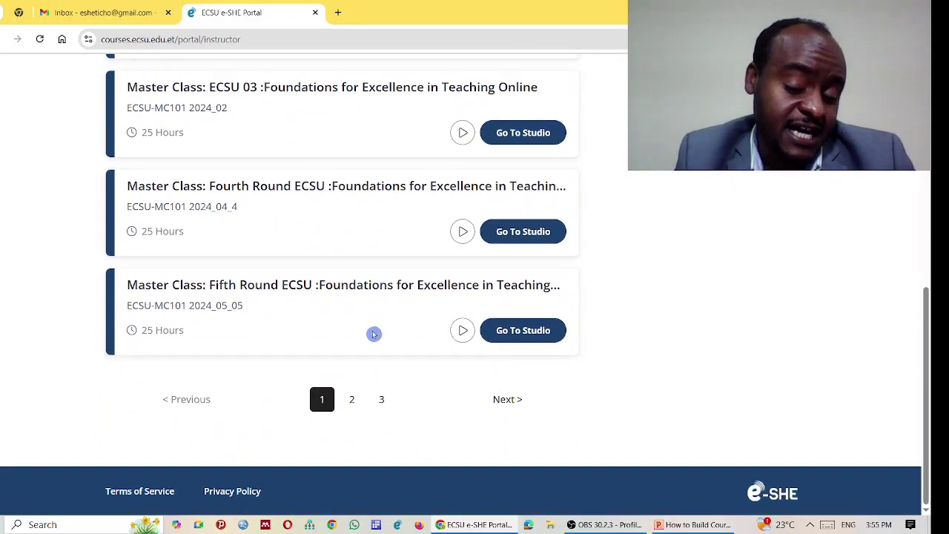
click(381, 398)
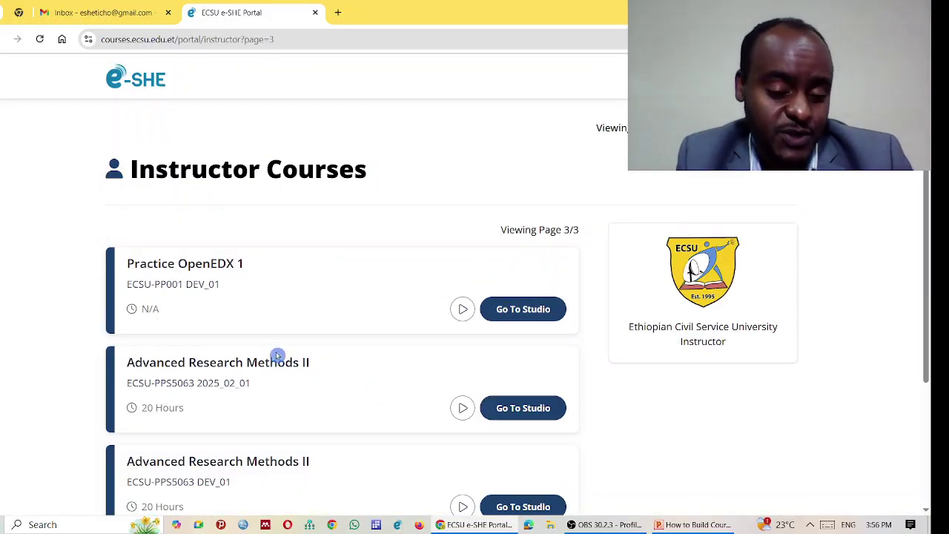
scroll(275, 354, down, 3)
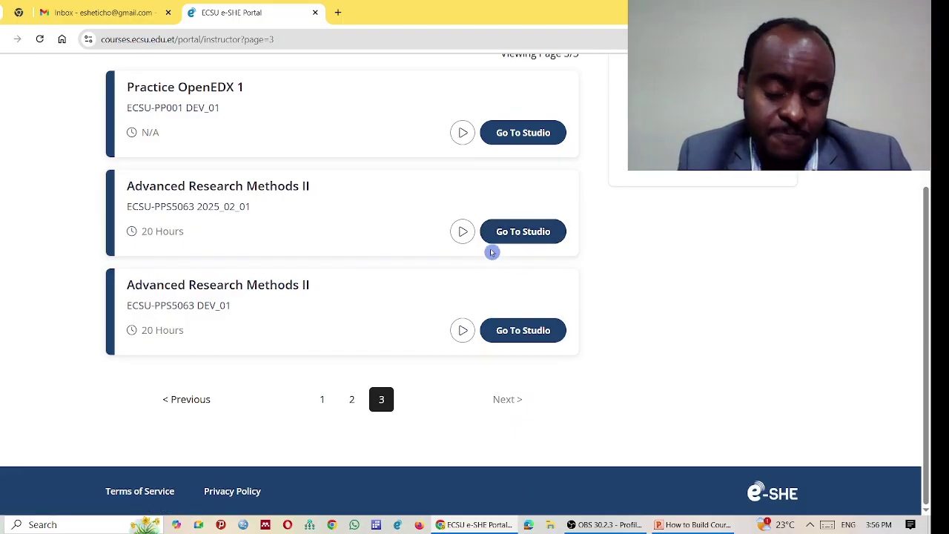
click(517, 232)
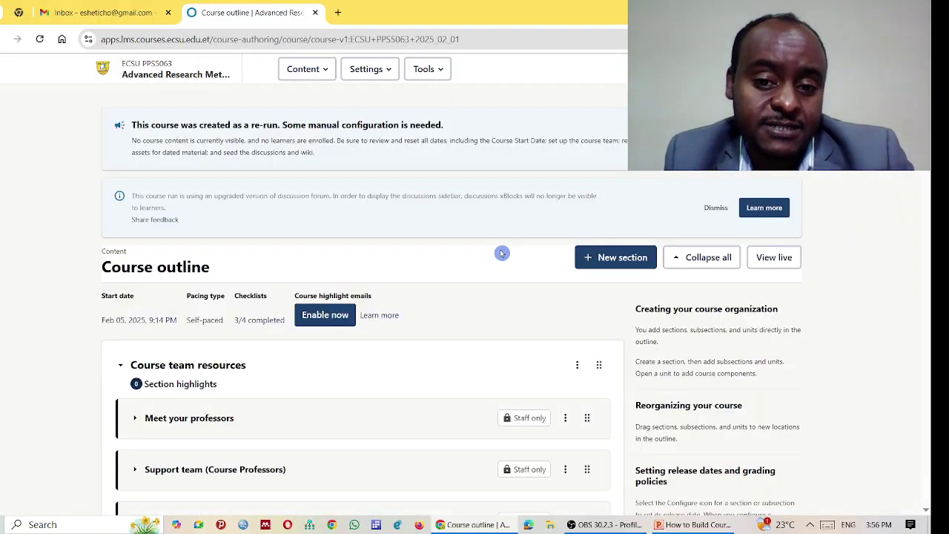
Step: Open the last "Practicing in SPSS (Use sample employee data)" unit in subsection 1.5 Exercise with SPSS Application
scroll(333, 341, down, 2)
scroll(324, 298, down, 5)
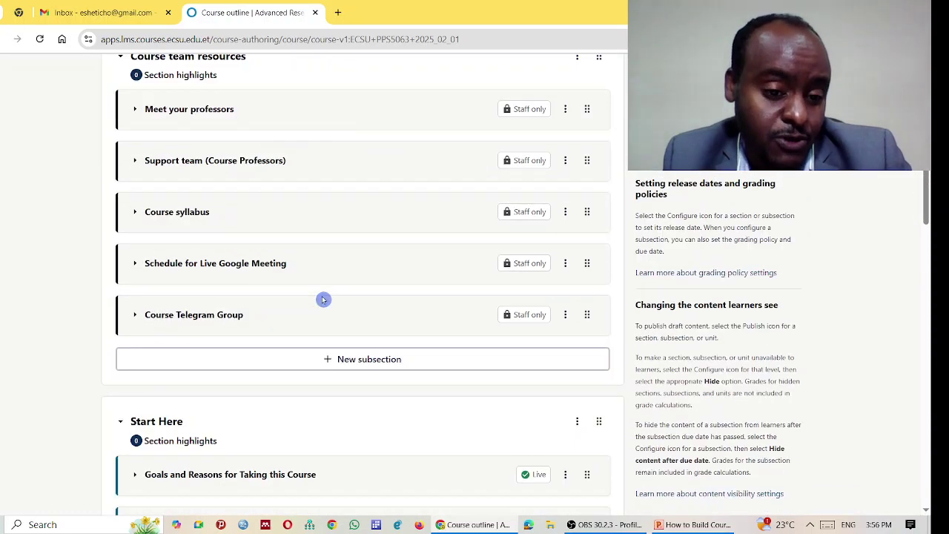
scroll(282, 332, down, 3)
scroll(282, 333, down, 10)
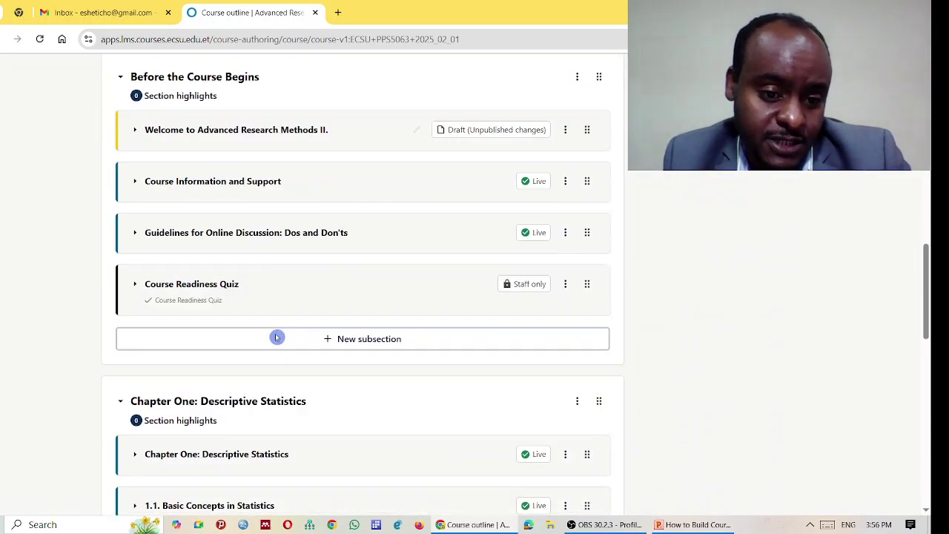
scroll(271, 348, down, 1)
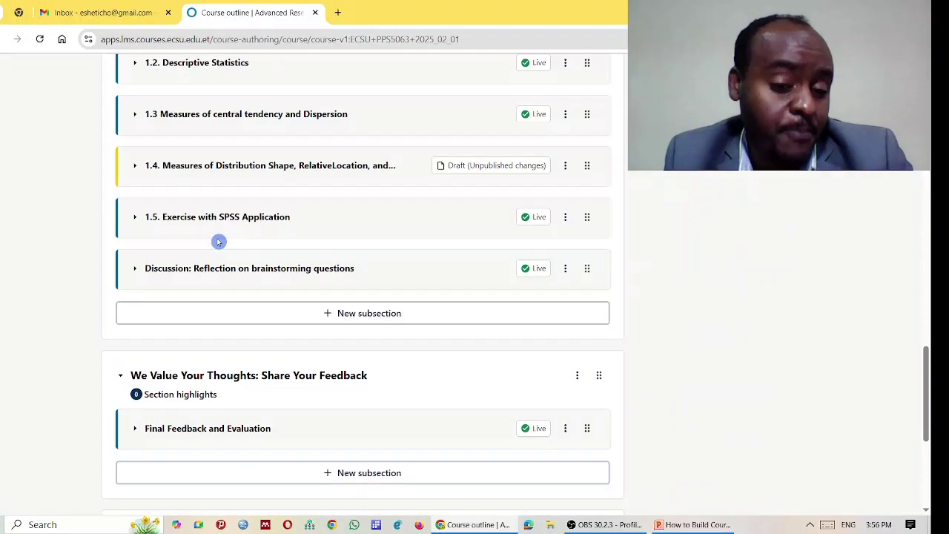
click(226, 225)
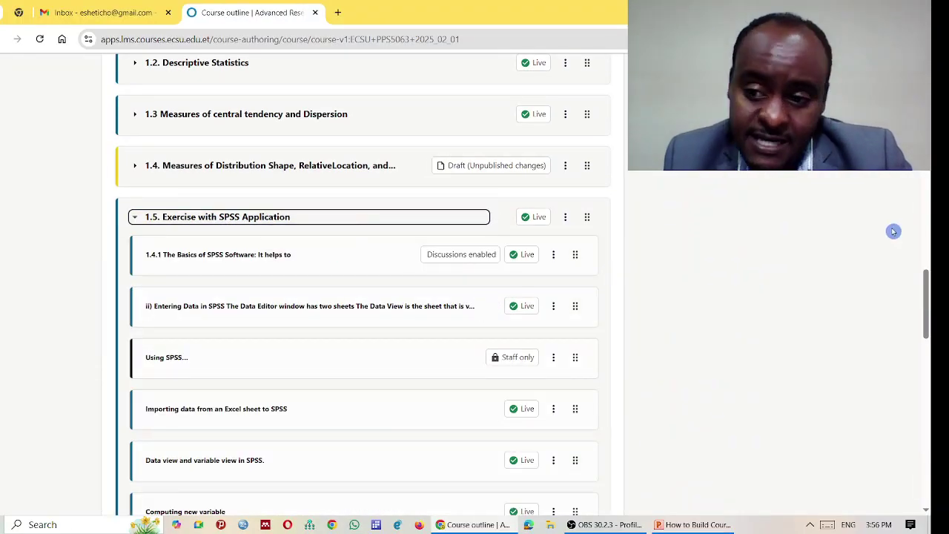
drag(932, 292, 927, 376)
scroll(188, 339, down, 1)
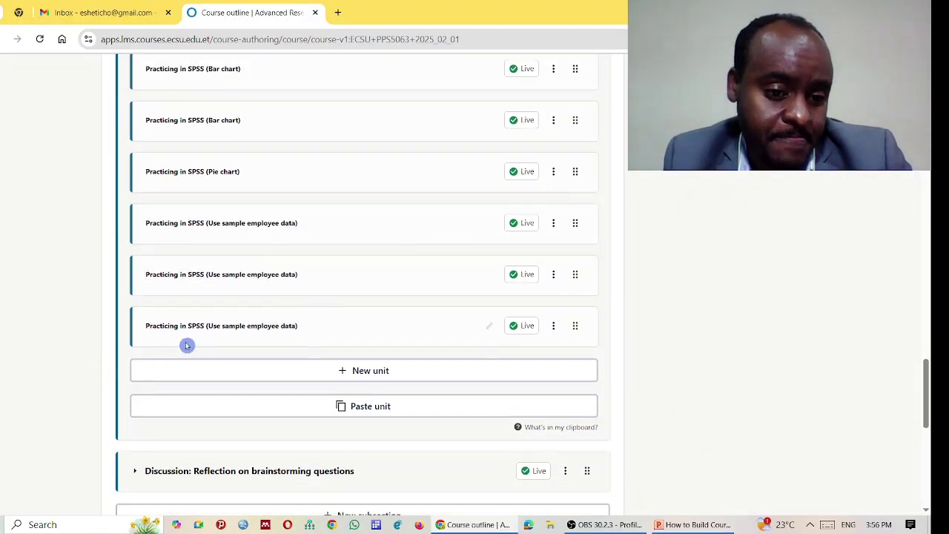
click(216, 327)
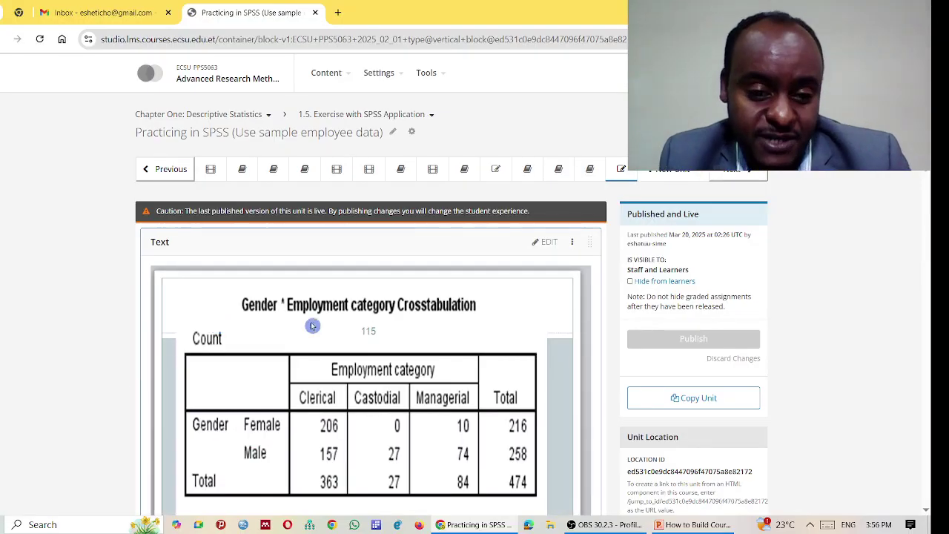
Step: Add an open response component of type Self Assessment to Peer Assessment at the end of the unit
scroll(216, 326, down, 7)
scroll(928, 223, down, 2)
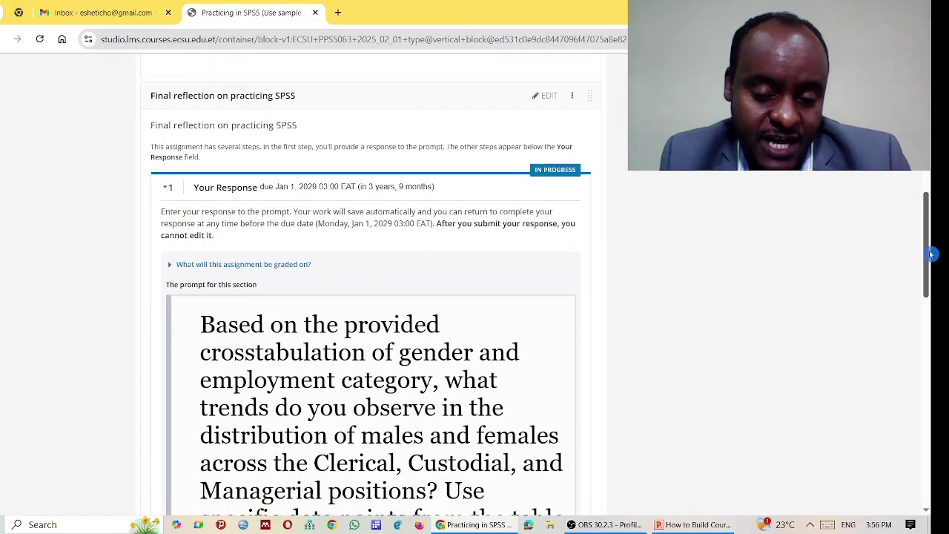
scroll(927, 223, up, 1)
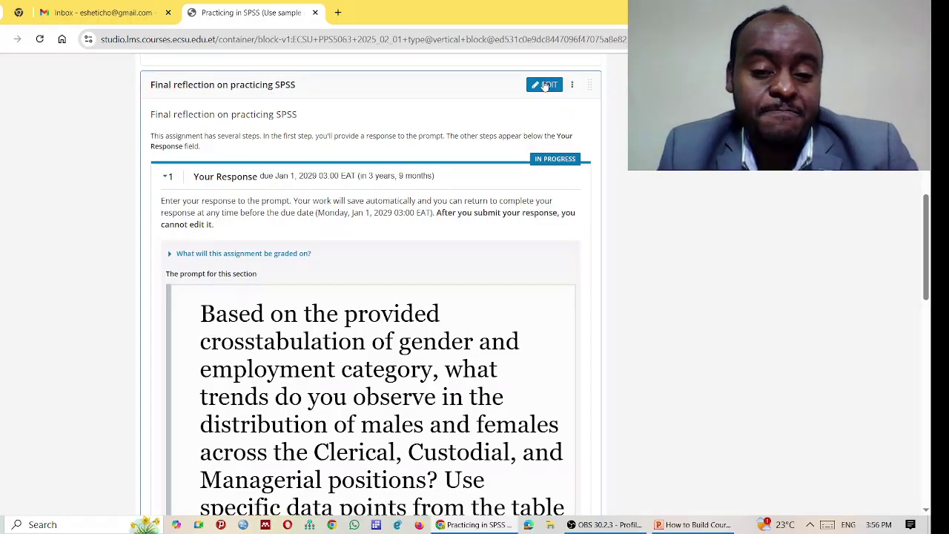
click(337, 13)
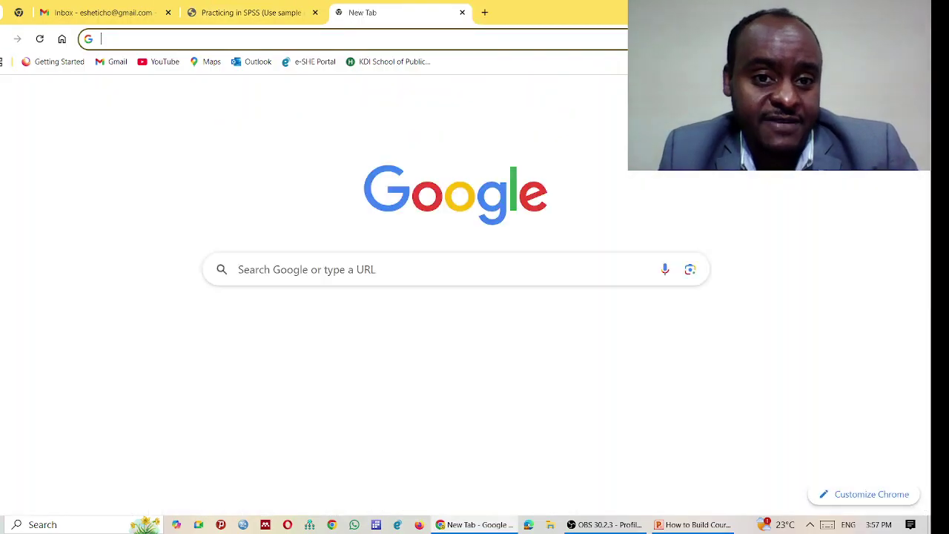
click(232, 12)
drag(932, 265, 926, 443)
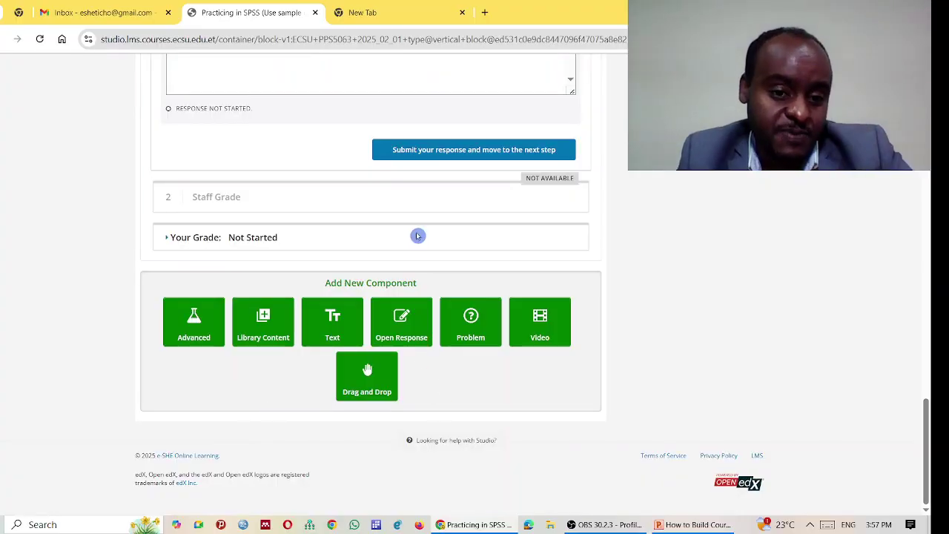
scroll(417, 259, up, 4)
scroll(419, 214, down, 4)
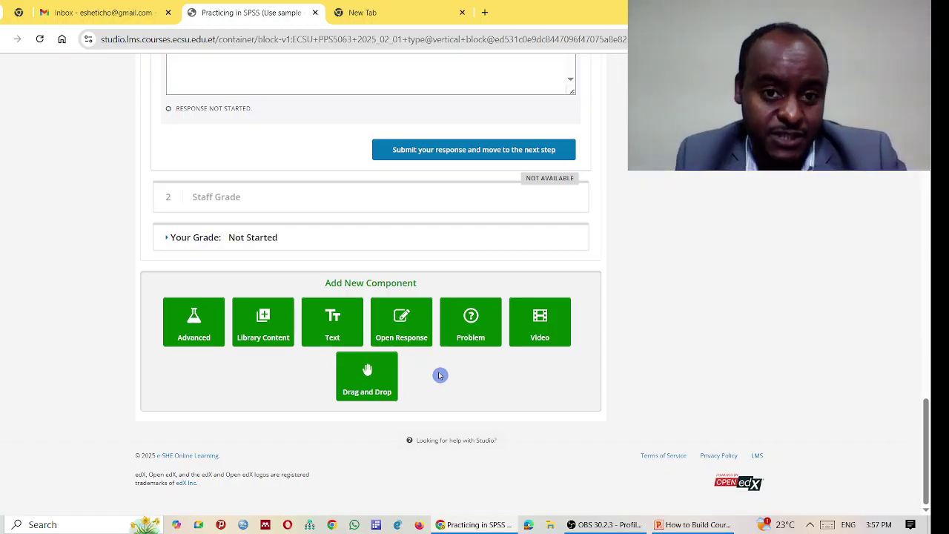
click(406, 317)
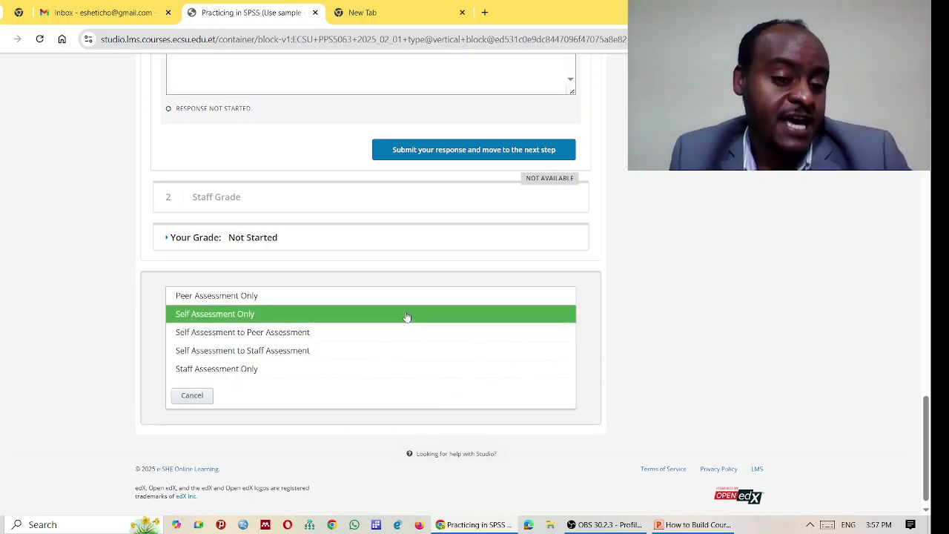
click(229, 352)
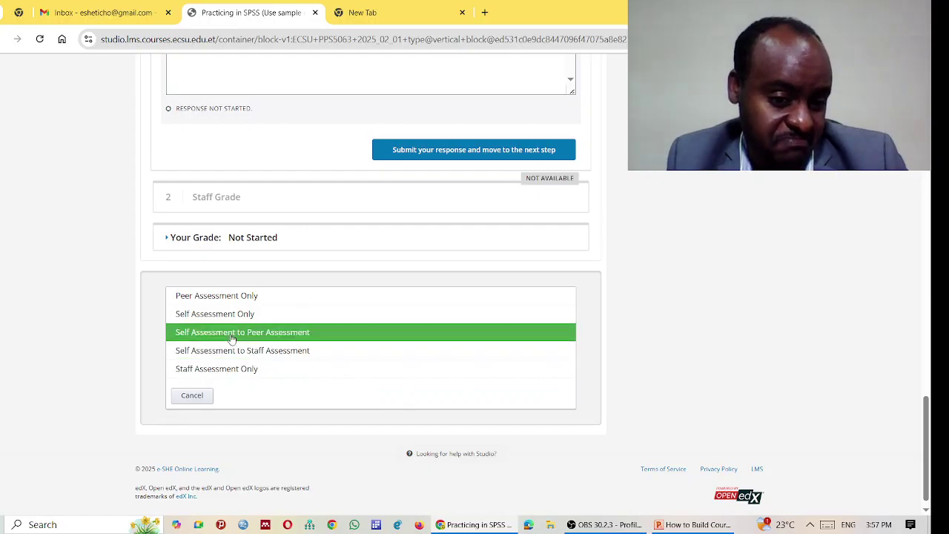
click(239, 333)
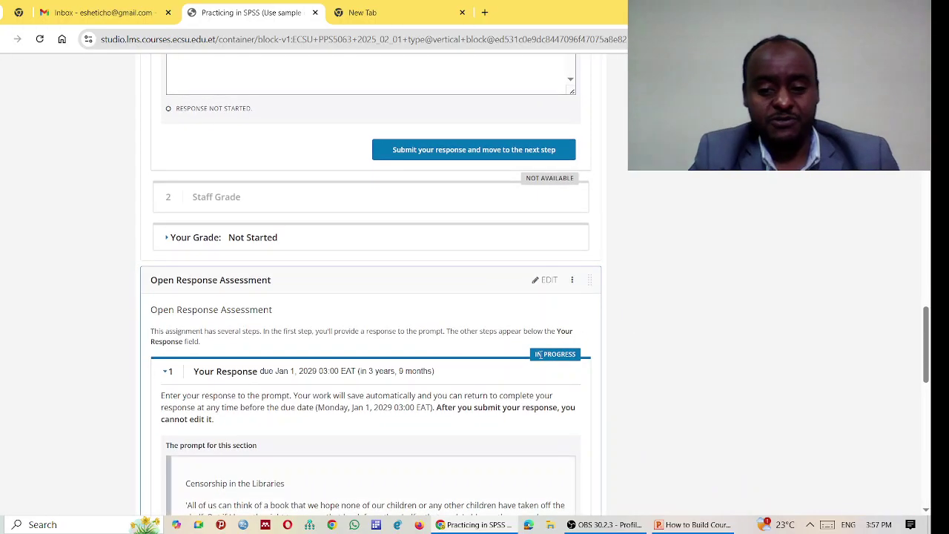
Step: Open the new Open Response Assessment for editing and delete its sample prompt about censorship in libraries
scroll(511, 319, down, 1)
scroll(511, 319, down, 1)
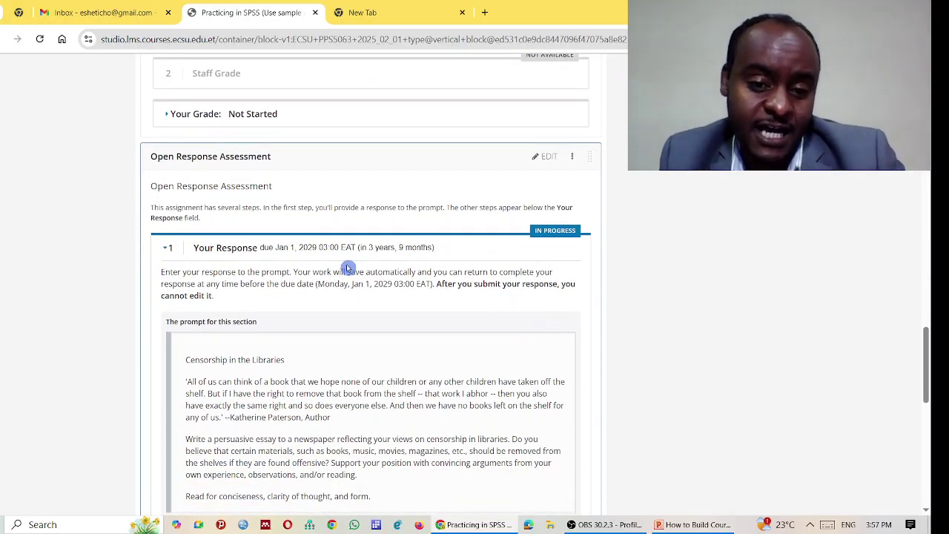
scroll(349, 267, down, 2)
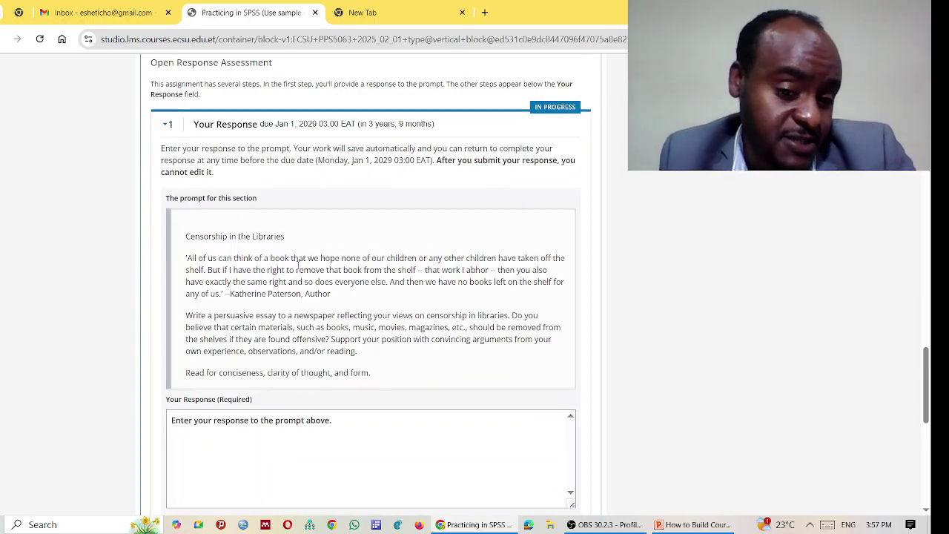
scroll(299, 264, up, 1)
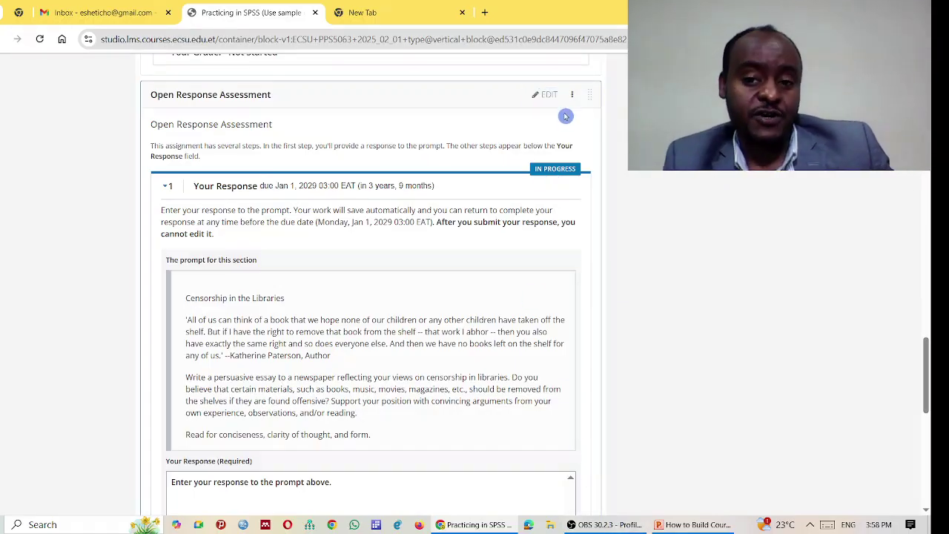
click(548, 94)
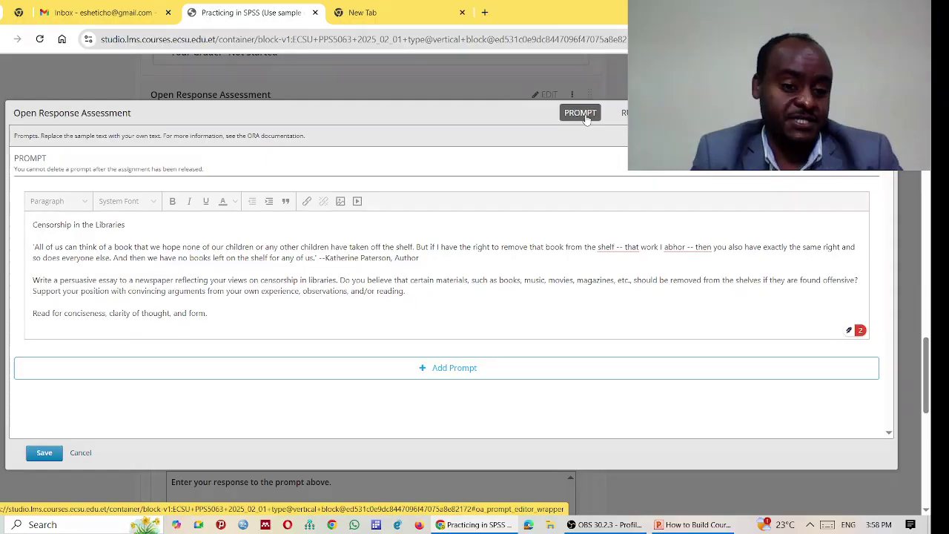
drag(209, 314, 32, 224)
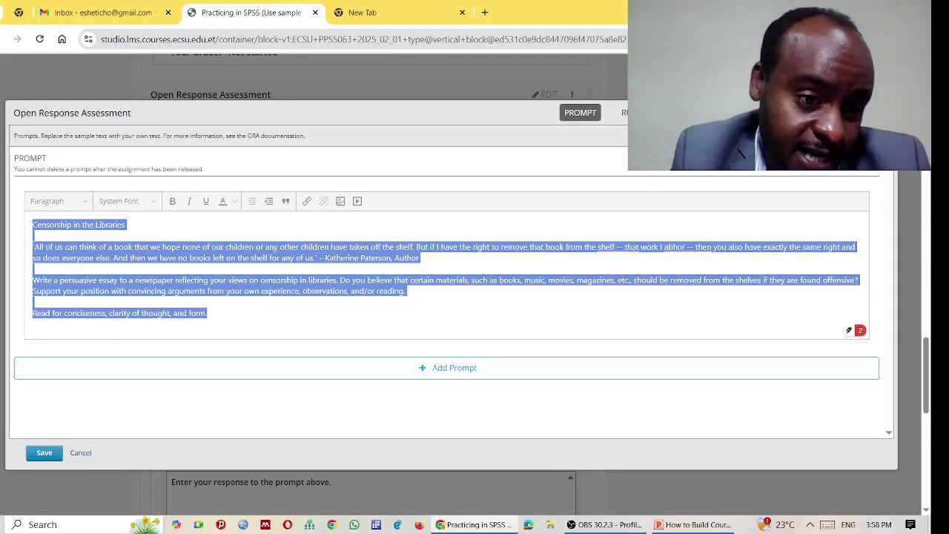
key(BackSpace)
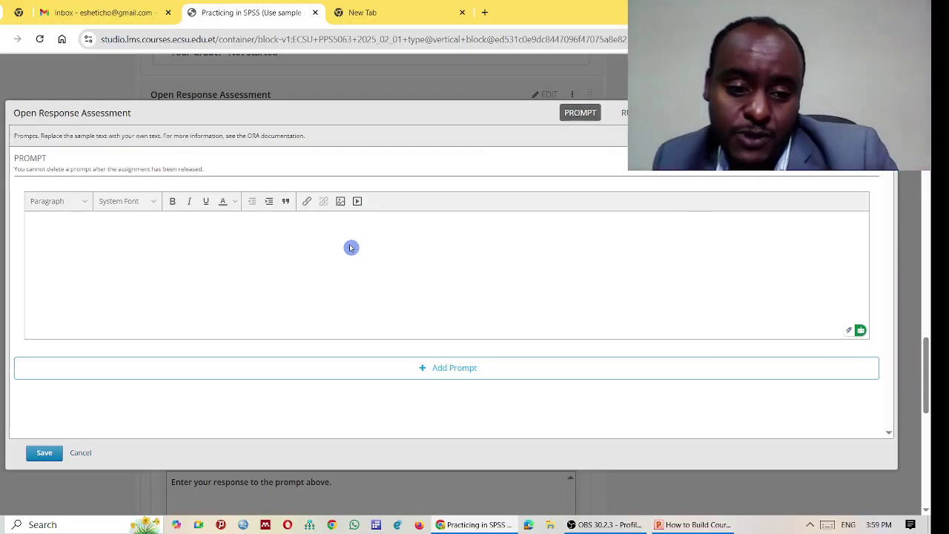
Step: In the rubric, name the first criterion "Idea" and clear its sample criterion prompt
click(626, 113)
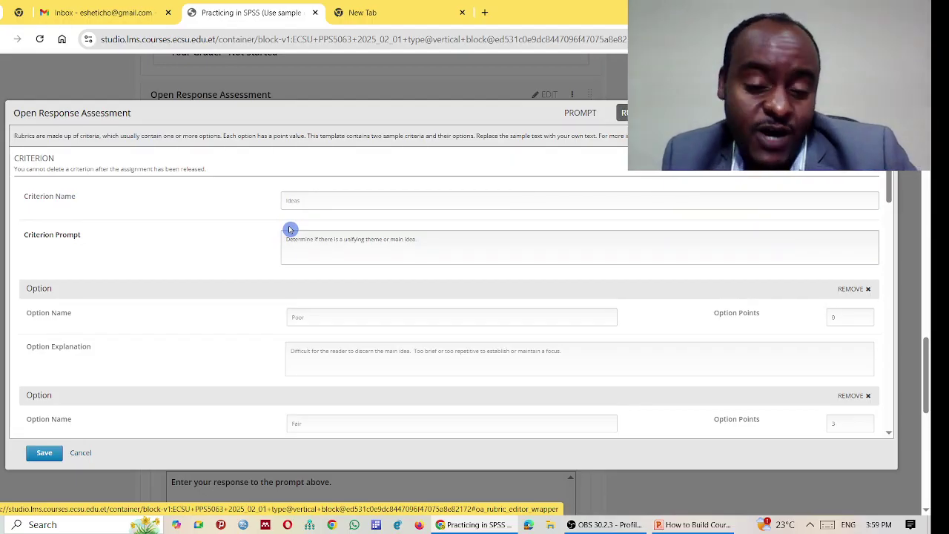
click(46, 199)
key(BackSpace)
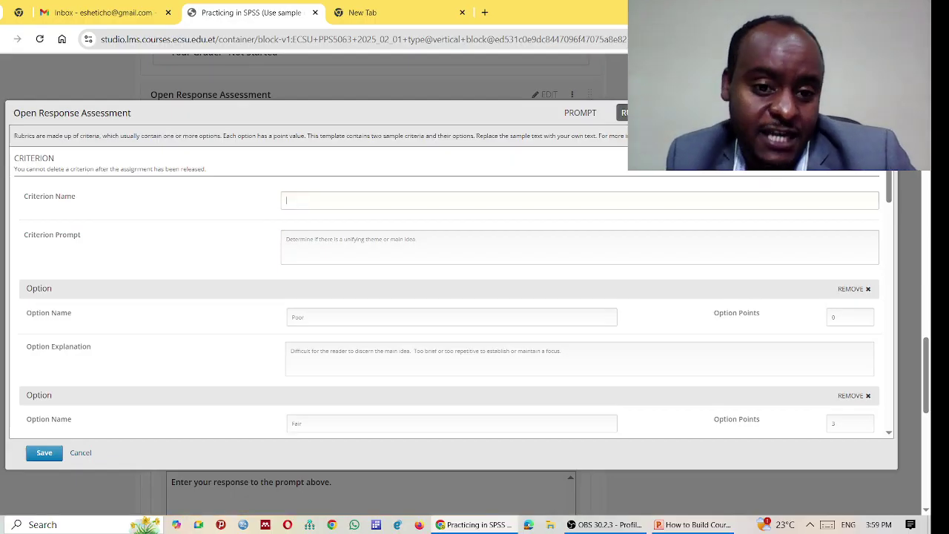
click(406, 246)
key(ctrl+a)
key(BackSpace)
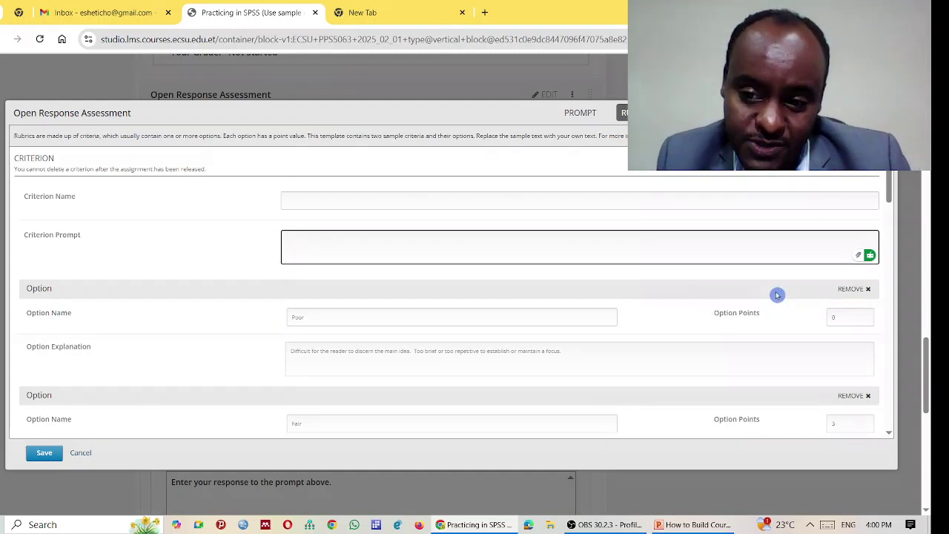
click(315, 324)
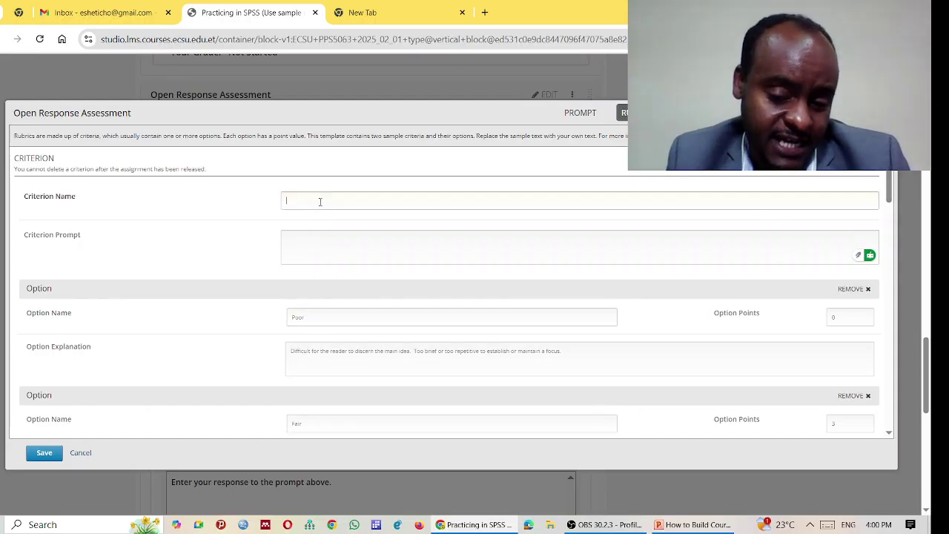
text(Idea)
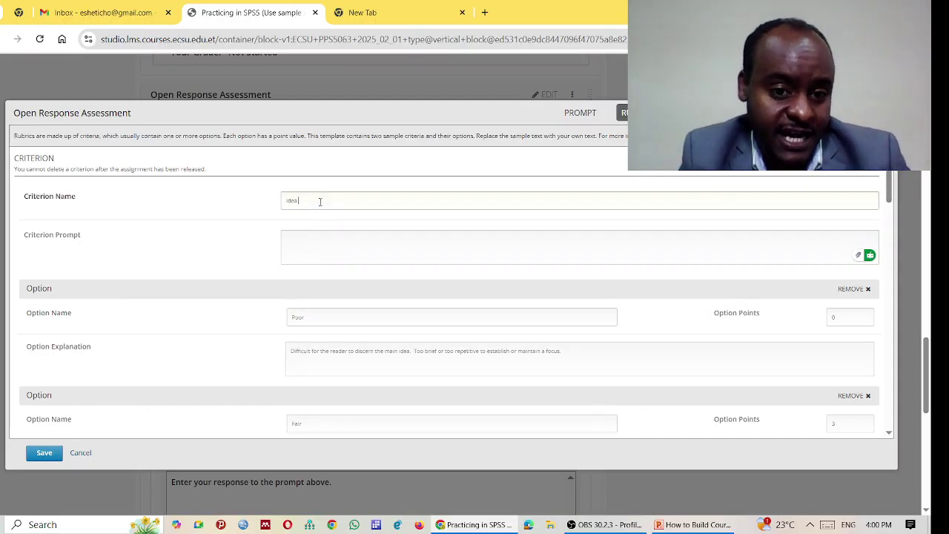
click(318, 240)
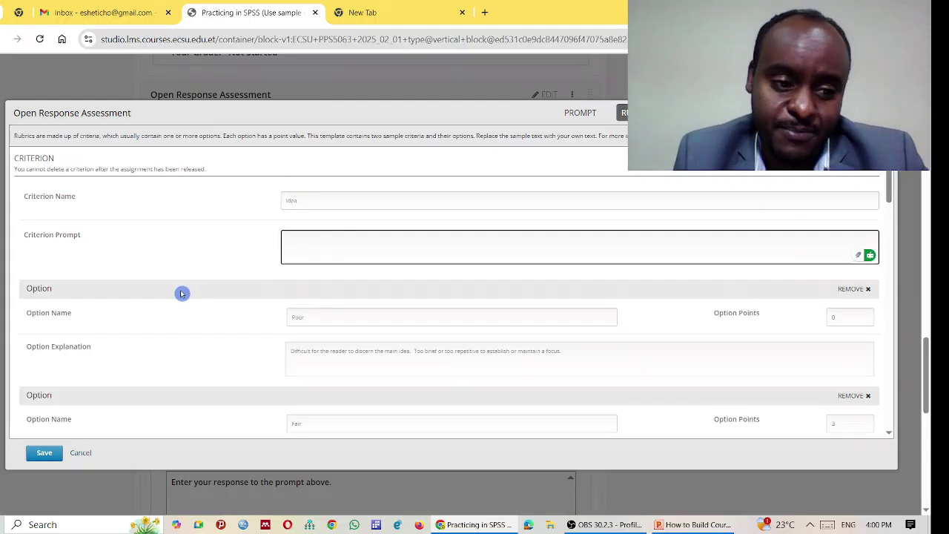
Step: Look over the option name, points and explanation of the Poor option in the first rubric criterion
scroll(182, 290, down, 3)
scroll(295, 274, up, 1)
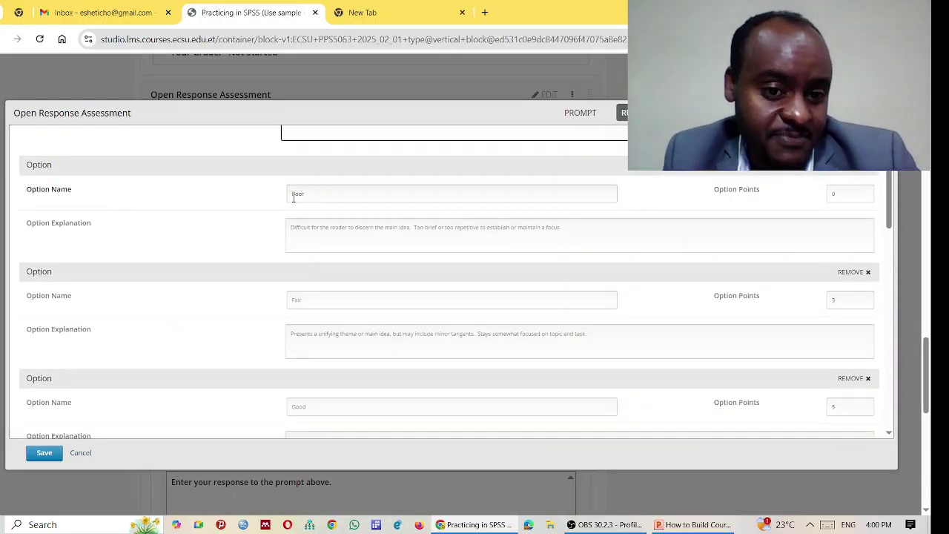
click(331, 193)
double_click(331, 194)
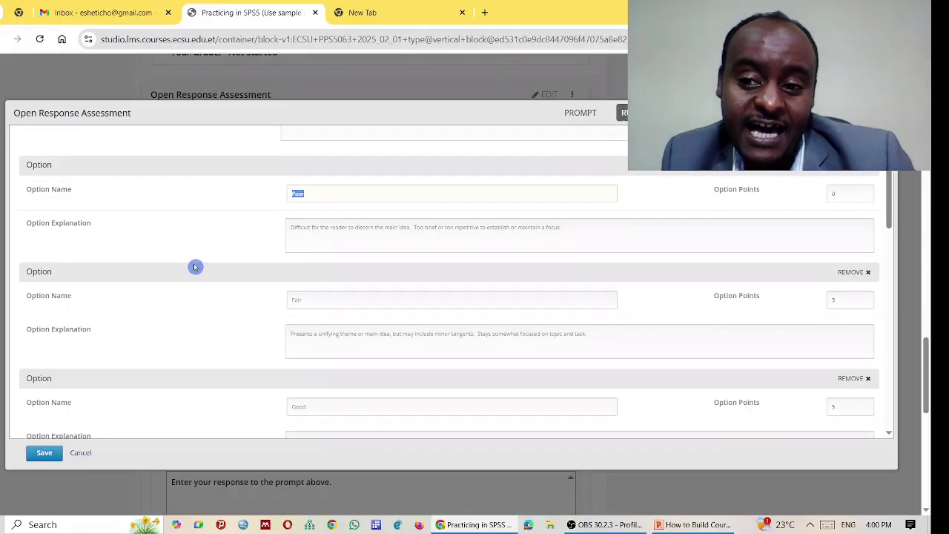
click(854, 194)
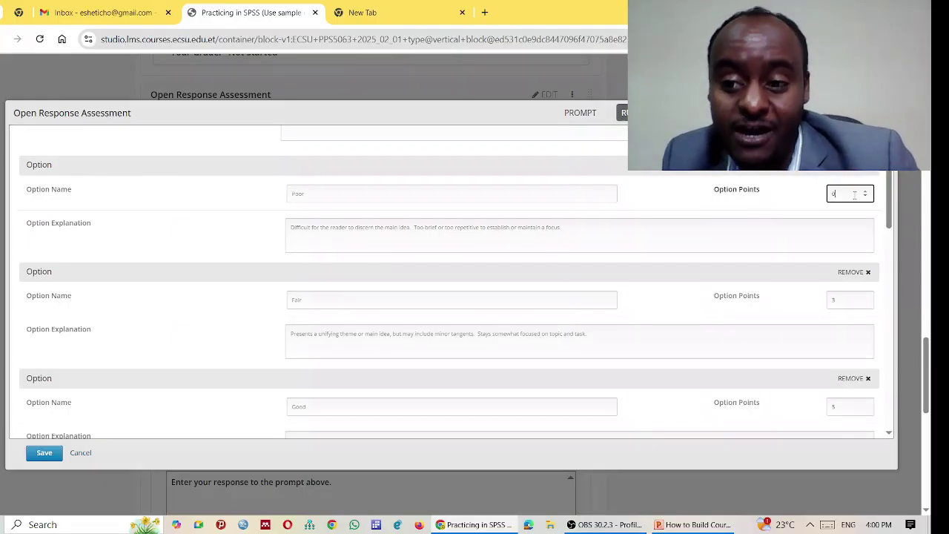
double_click(311, 187)
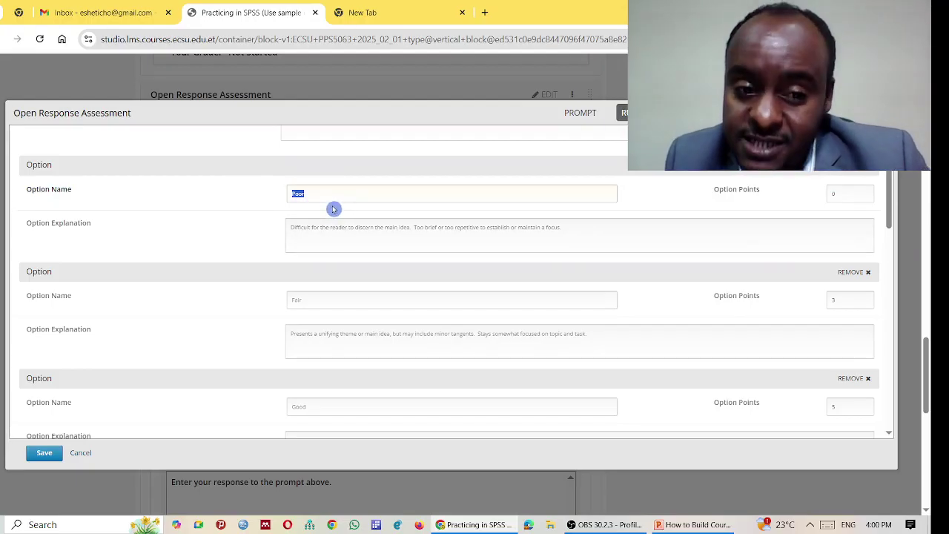
click(330, 234)
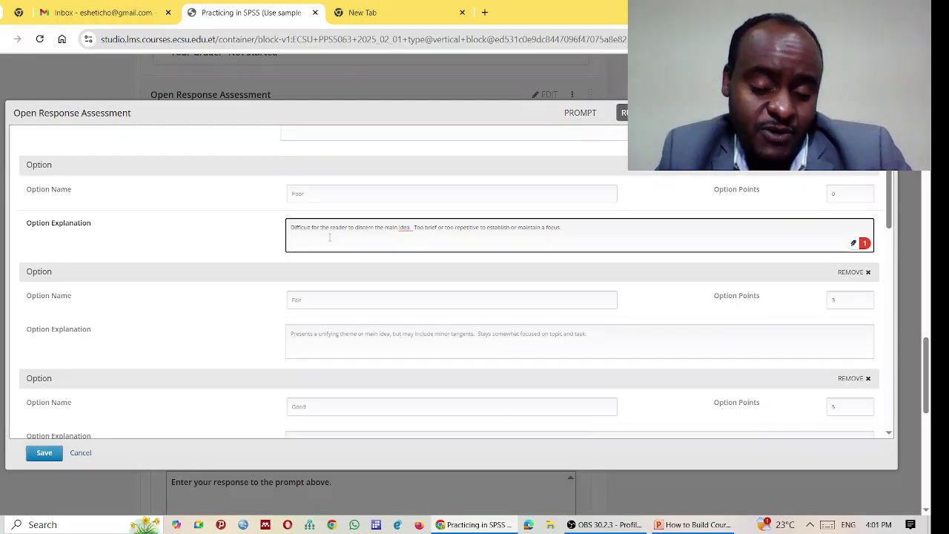
Step: Look over the Poor, Fair and Good options of the Idea criterion, along with its criterion prompt and feedback setting
drag(322, 192, 275, 193)
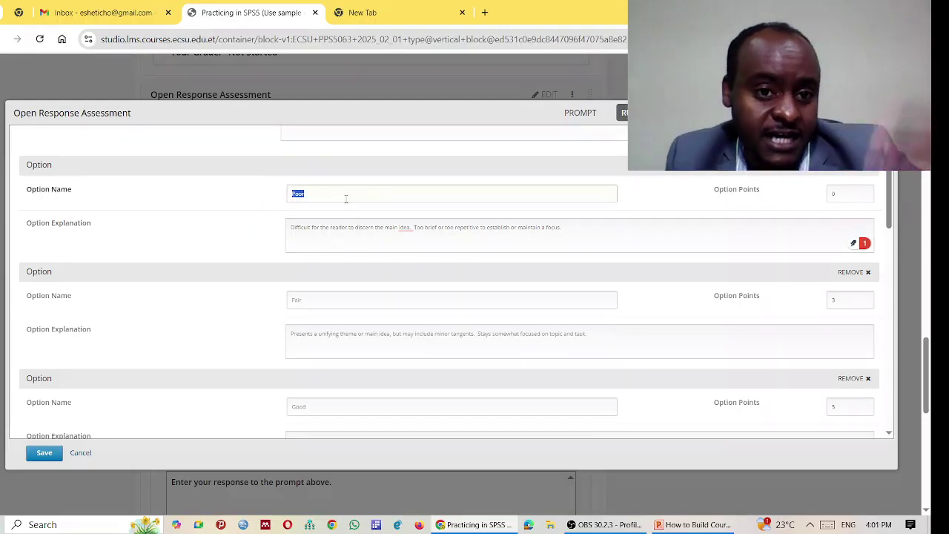
drag(324, 297, 237, 295)
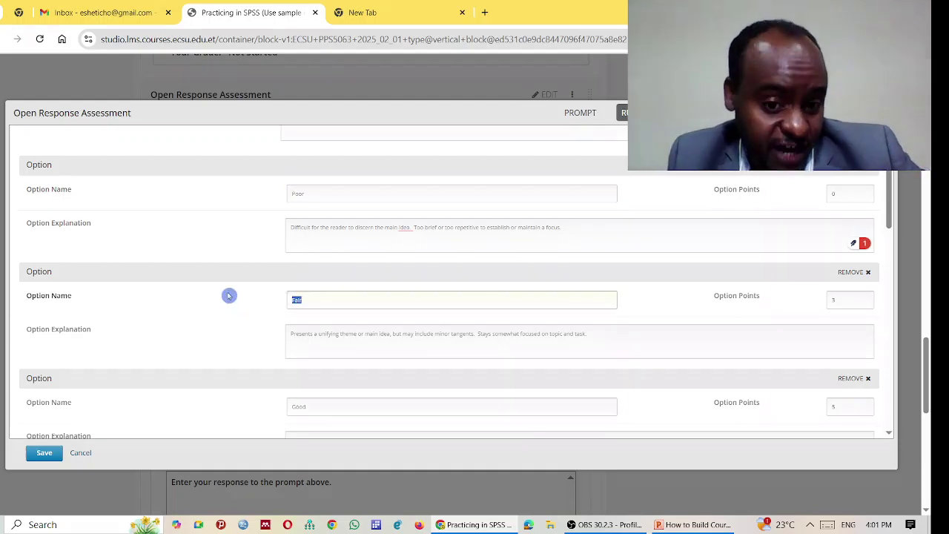
scroll(328, 365, down, 1)
drag(324, 345, 274, 347)
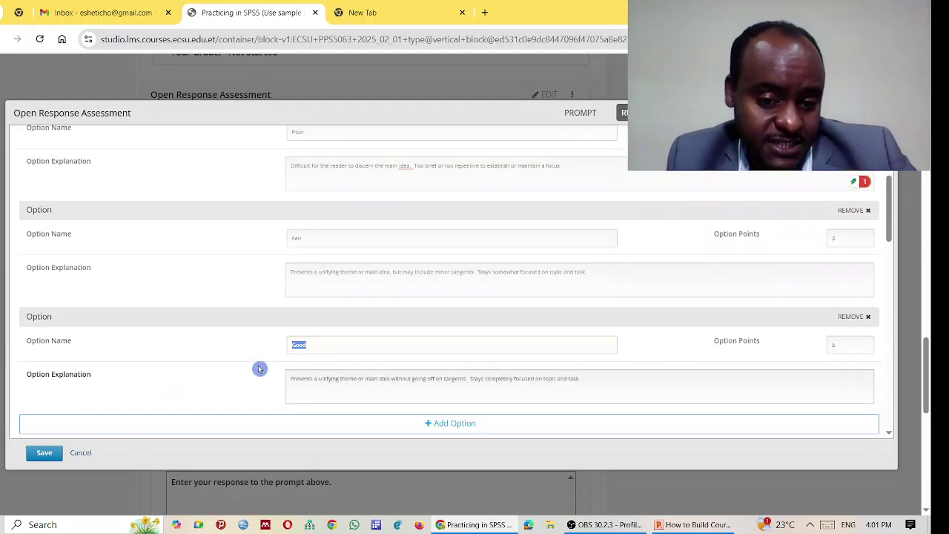
scroll(258, 368, down, 1)
scroll(328, 367, down, 2)
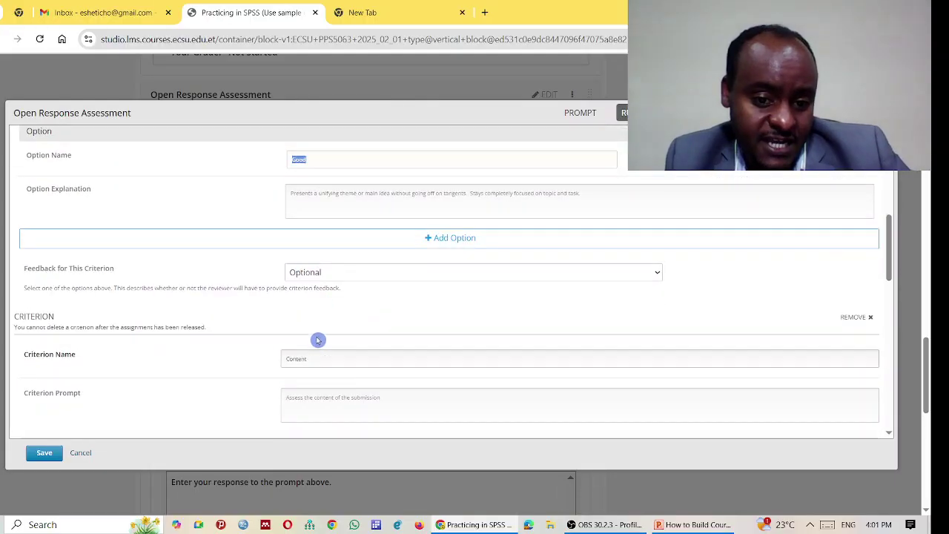
scroll(319, 354, up, 2)
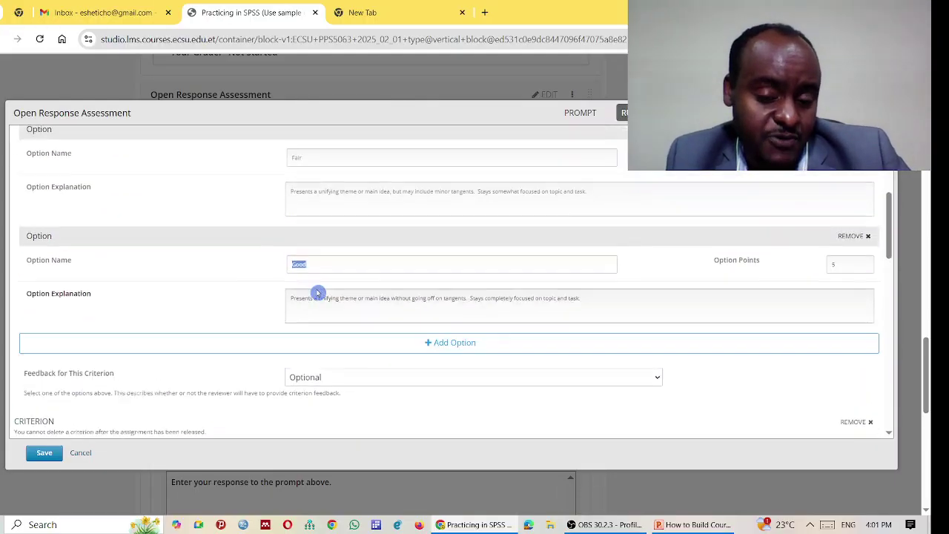
scroll(316, 252, down, 1)
scroll(297, 222, up, 4)
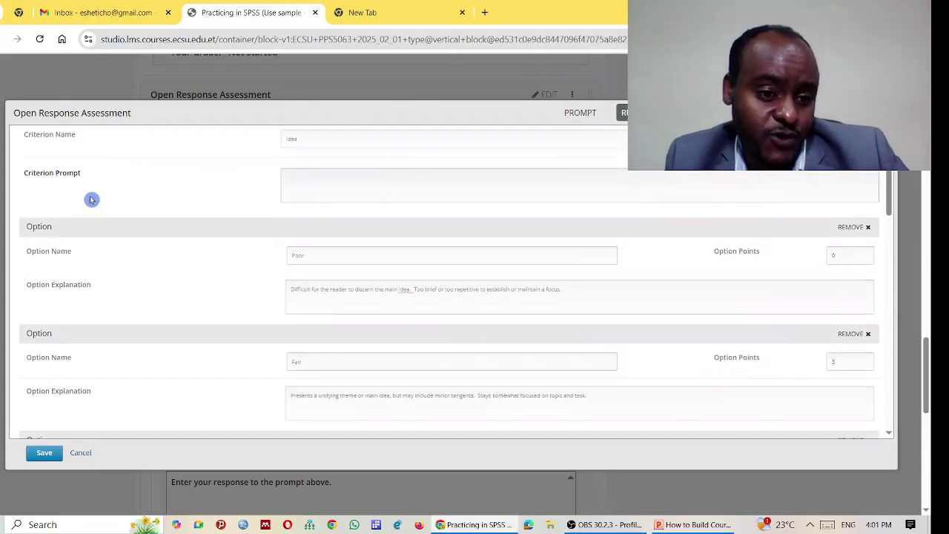
scroll(74, 192, up, 1)
double_click(318, 200)
scroll(296, 312, down, 1)
double_click(296, 255)
double_click(324, 359)
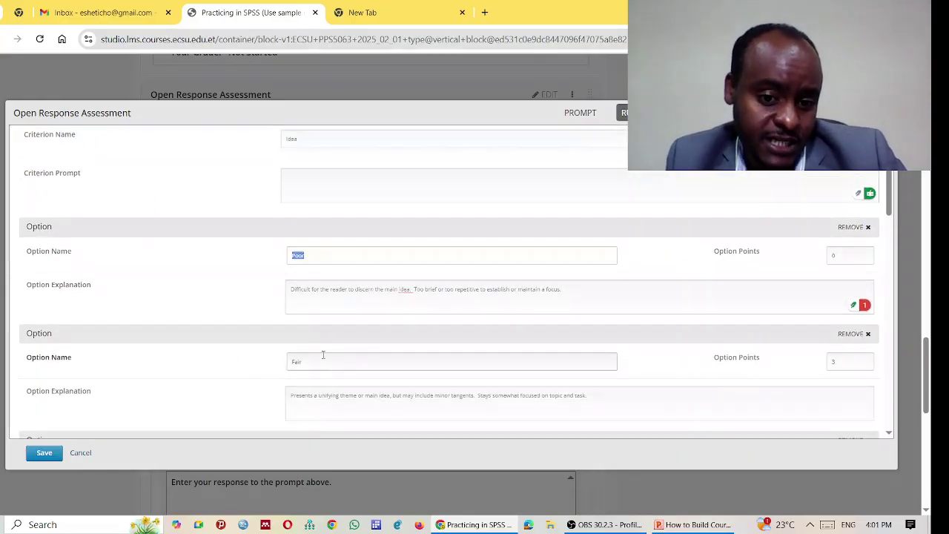
scroll(203, 355, down, 3)
triple_click(273, 275)
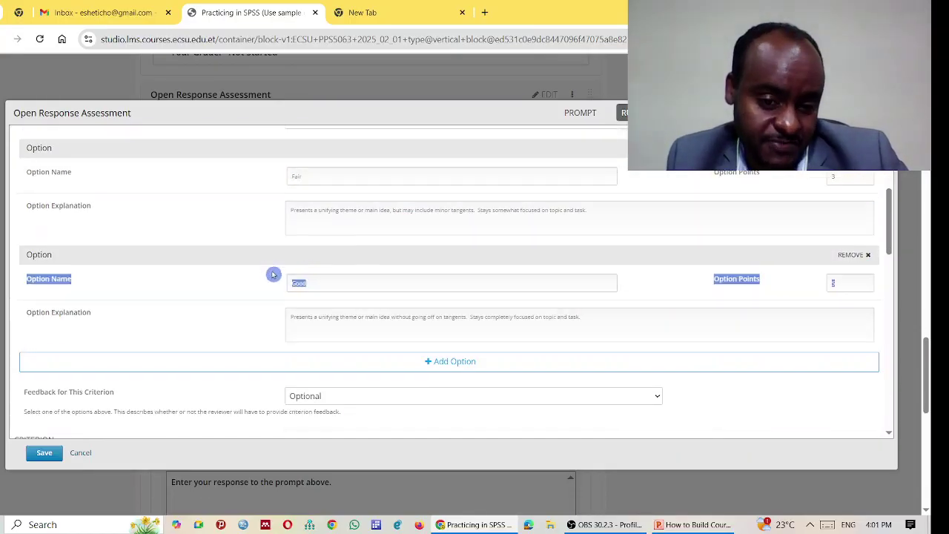
Step: Set the option points of the Good option in the Idea criterion to 8
click(338, 285)
click(833, 286)
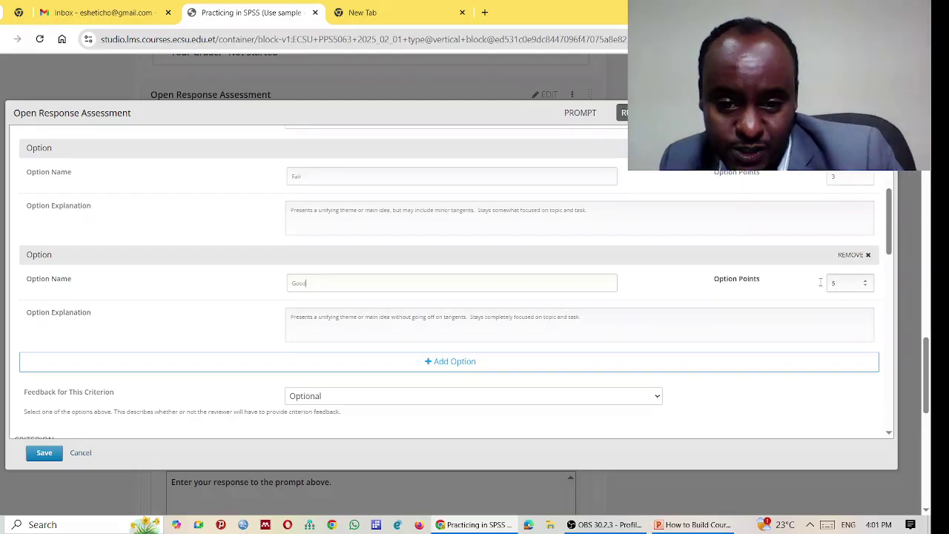
key(shift+Tab)
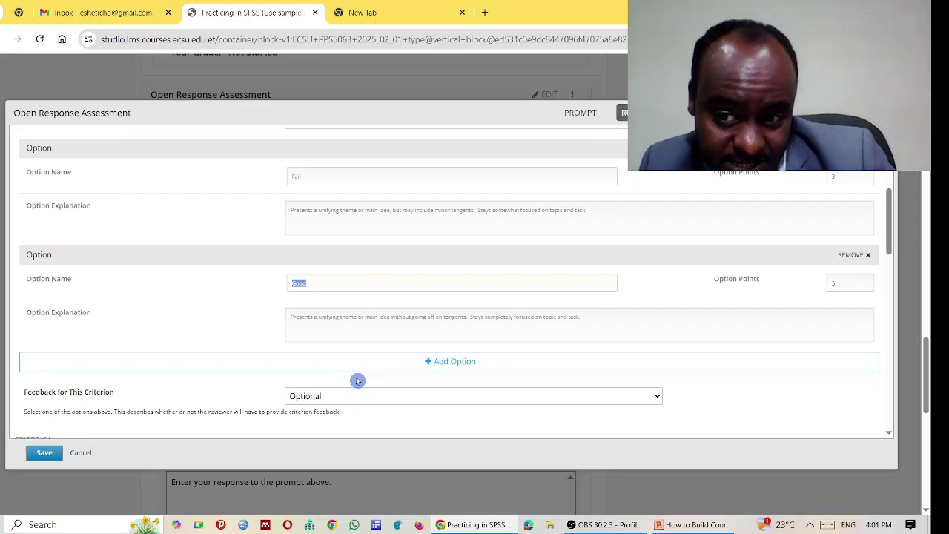
drag(612, 313, 36, 307)
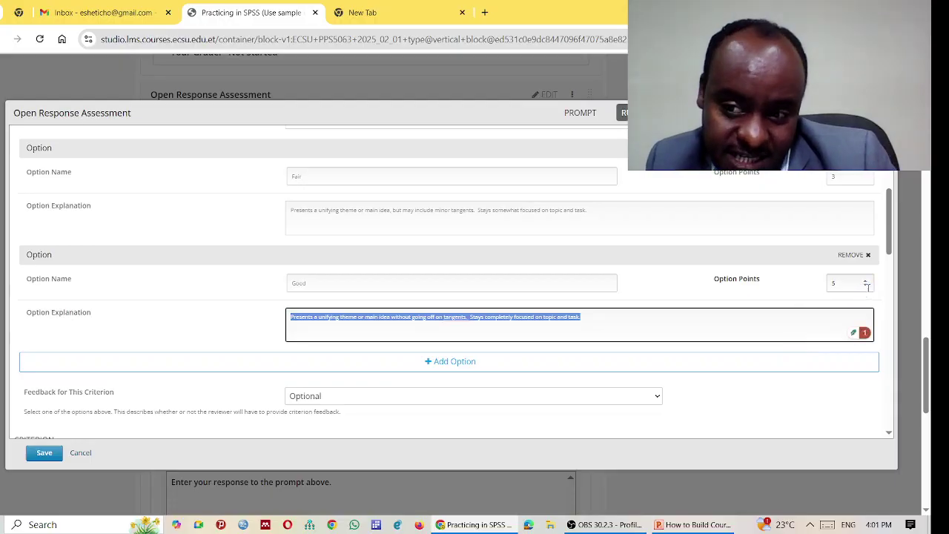
drag(866, 287, 578, 296)
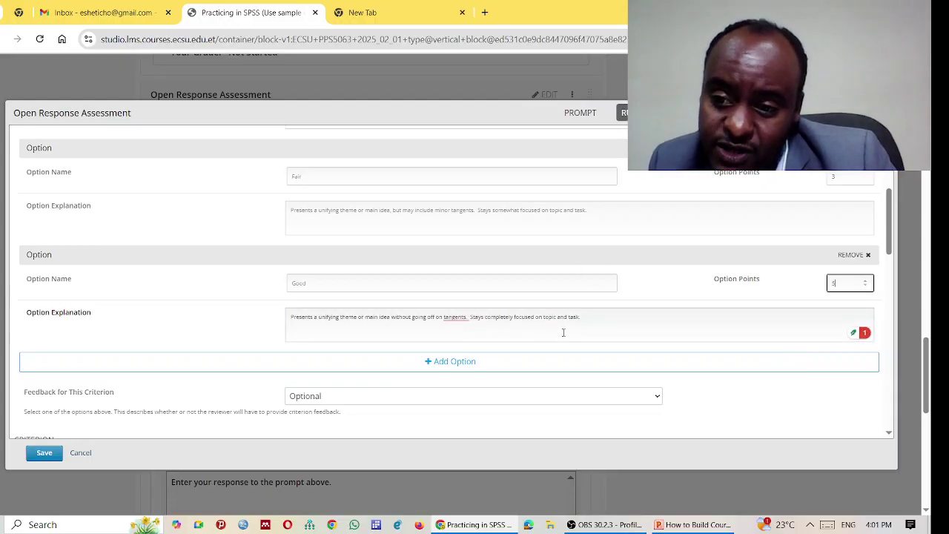
text(8)
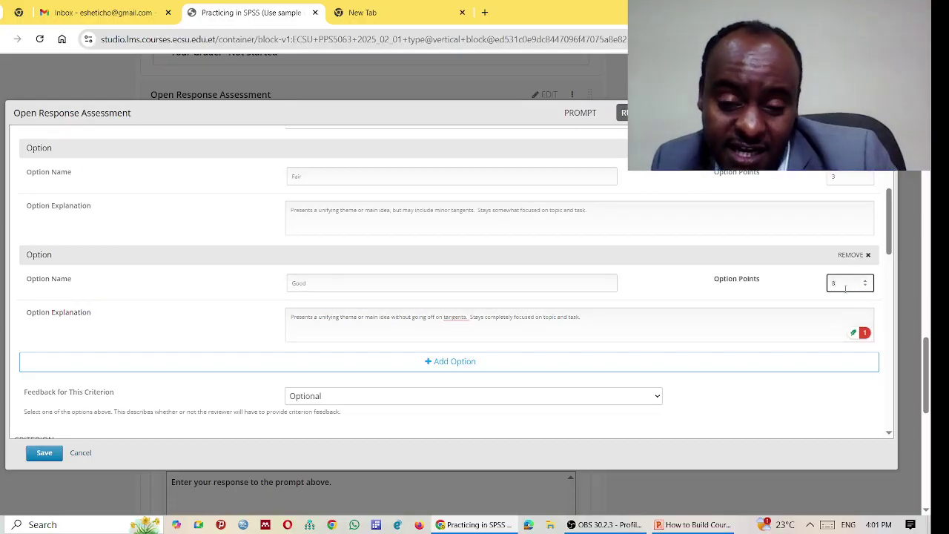
double_click(333, 281)
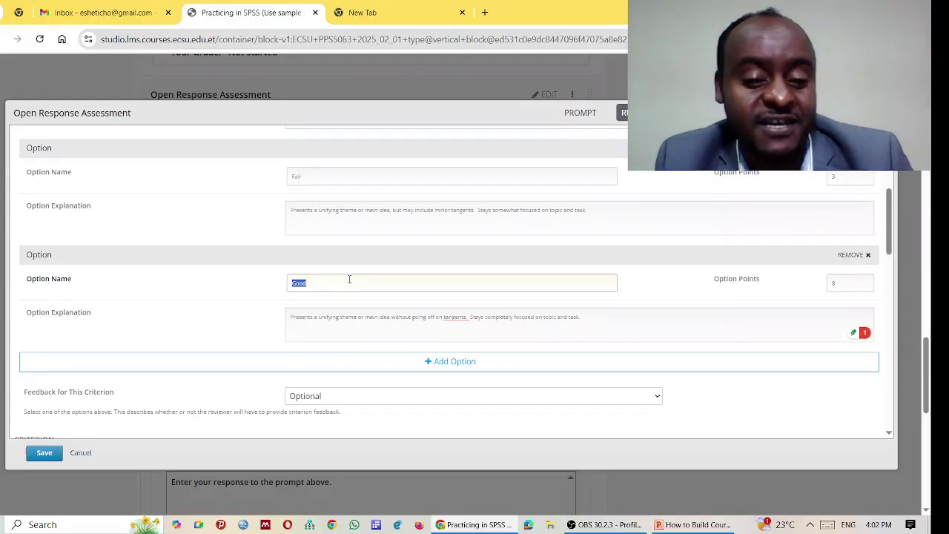
Step: Switch the Idea criterion's feedback setting to None and back to Optional
scroll(350, 279, down, 3)
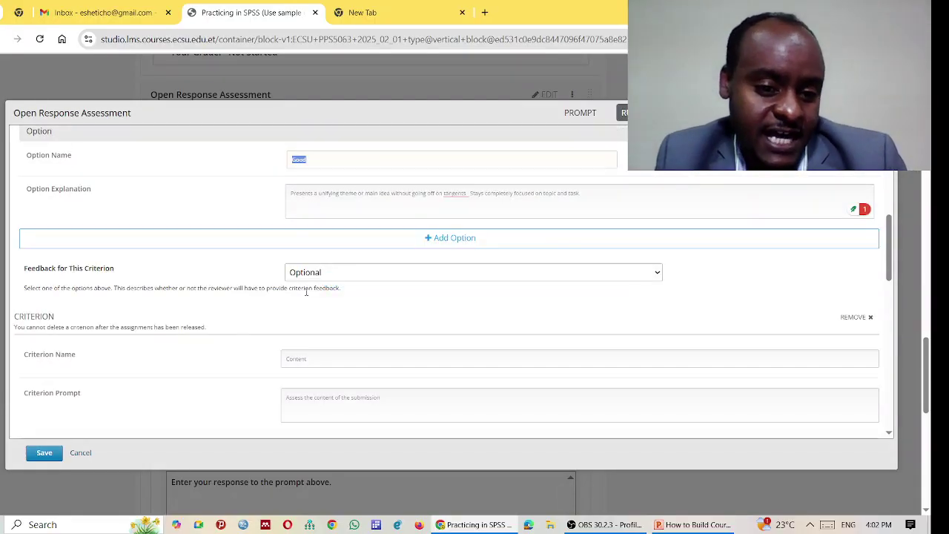
scroll(371, 326, up, 3)
scroll(376, 338, down, 1)
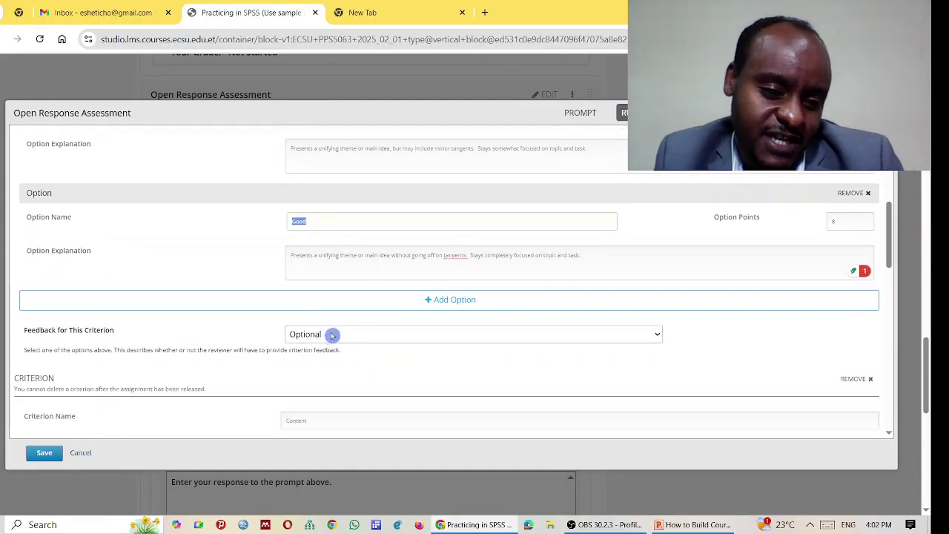
click(339, 339)
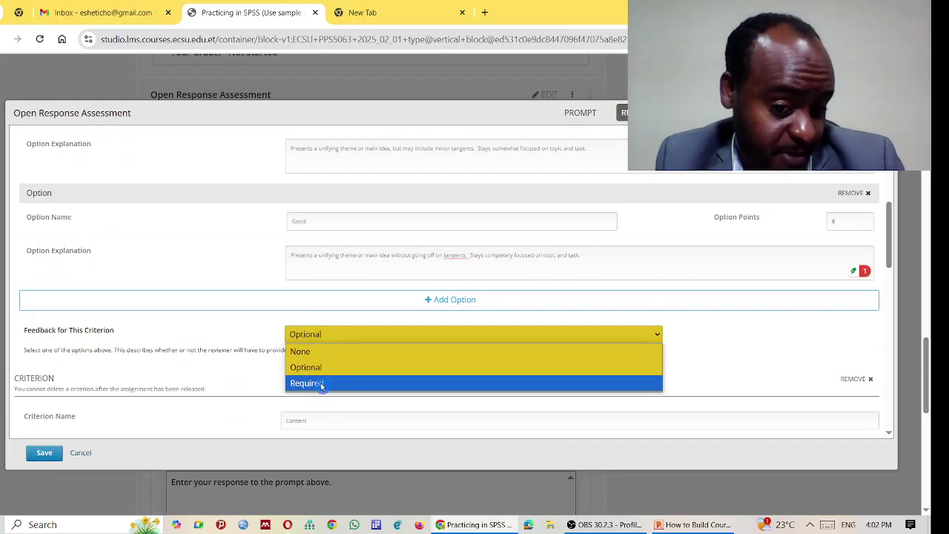
click(311, 352)
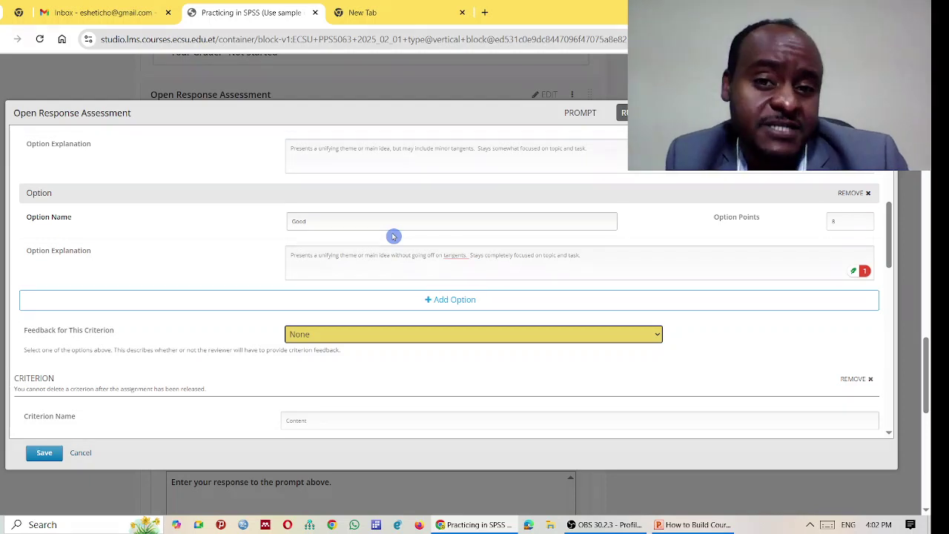
click(324, 335)
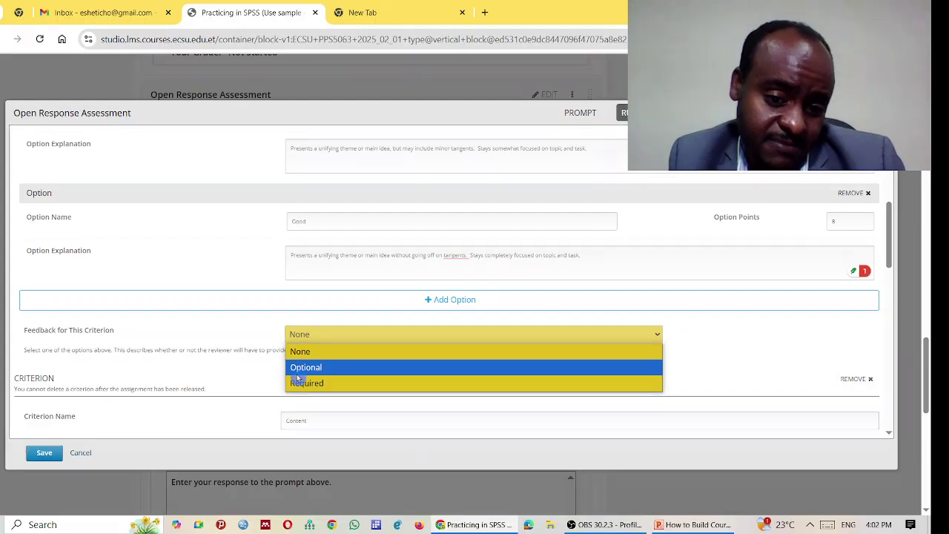
click(308, 368)
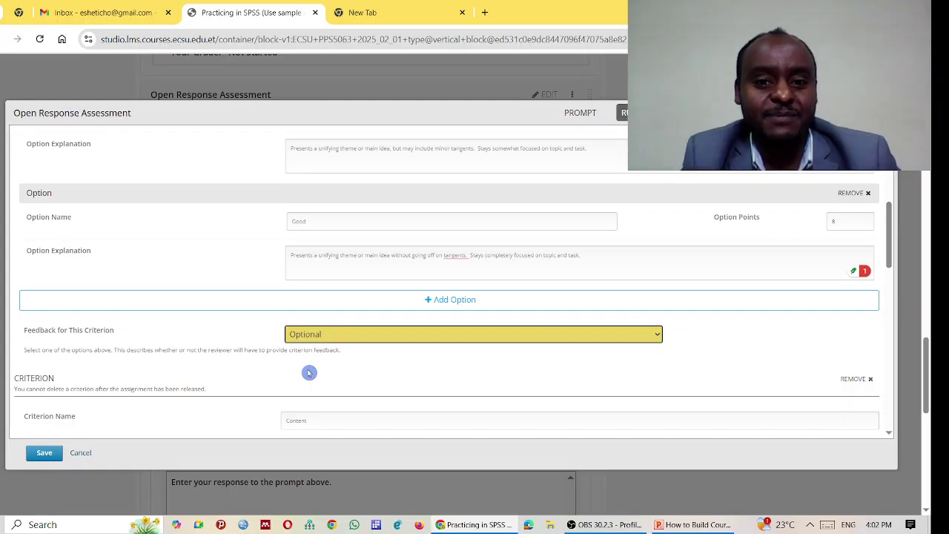
scroll(318, 333, up, 3)
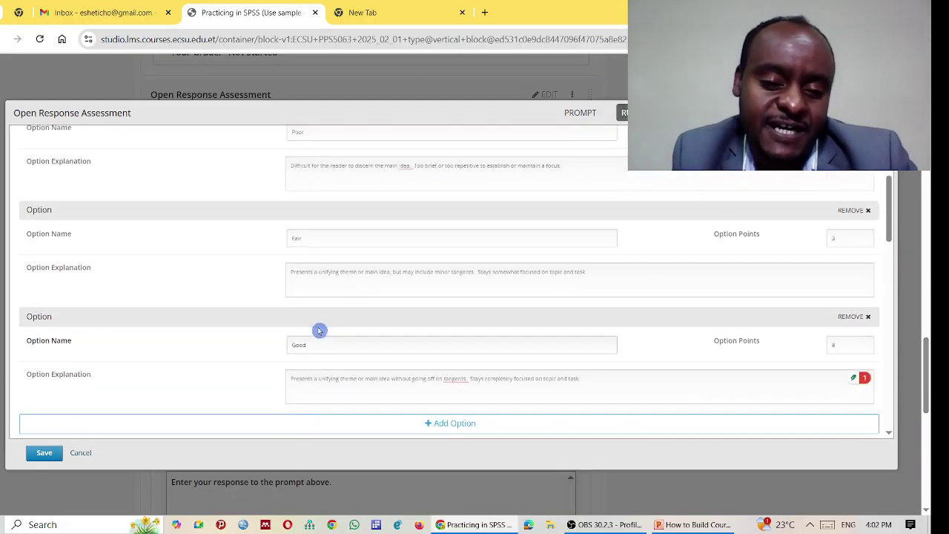
scroll(368, 337, down, 1)
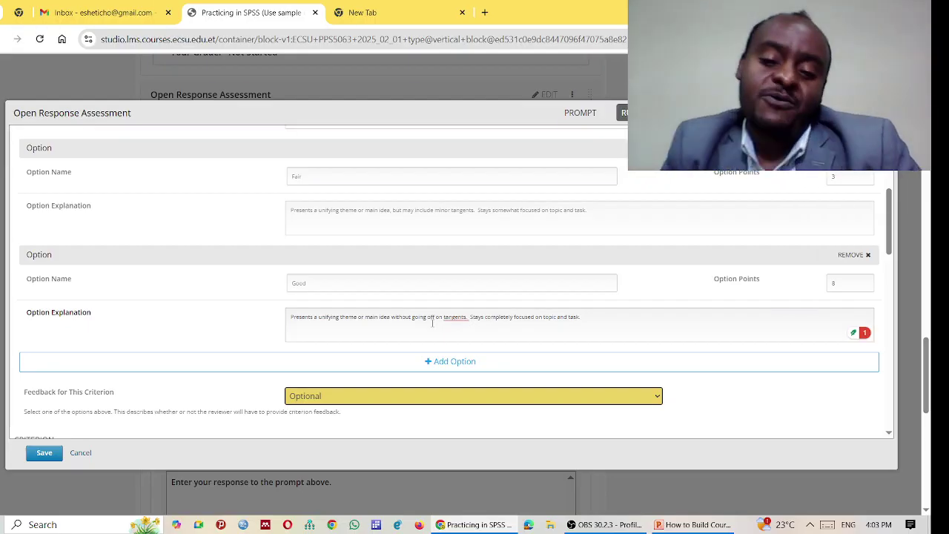
click(313, 271)
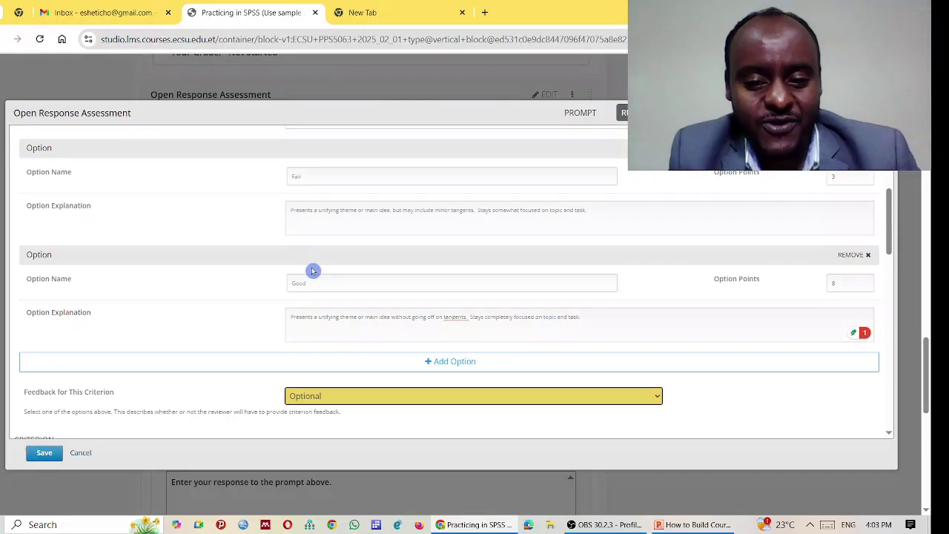
click(580, 345)
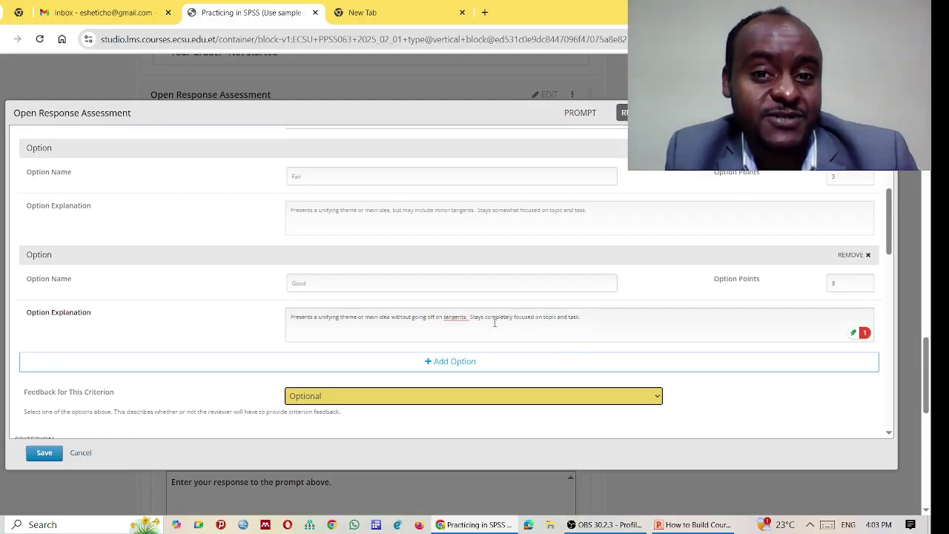
scroll(482, 309, down, 2)
scroll(482, 311, up, 5)
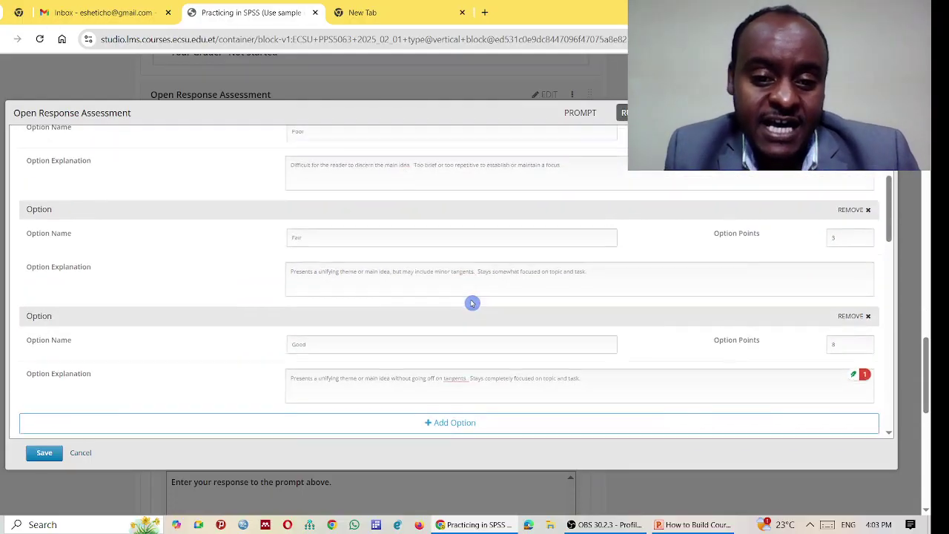
Step: Review the deadlines configuration, including the response start date calendar, and display the available assessment steps
click(704, 113)
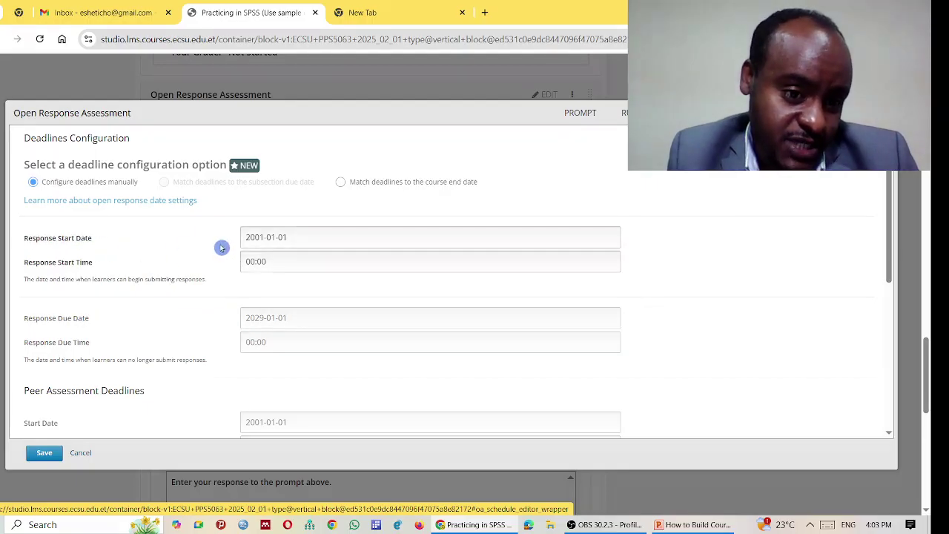
click(306, 237)
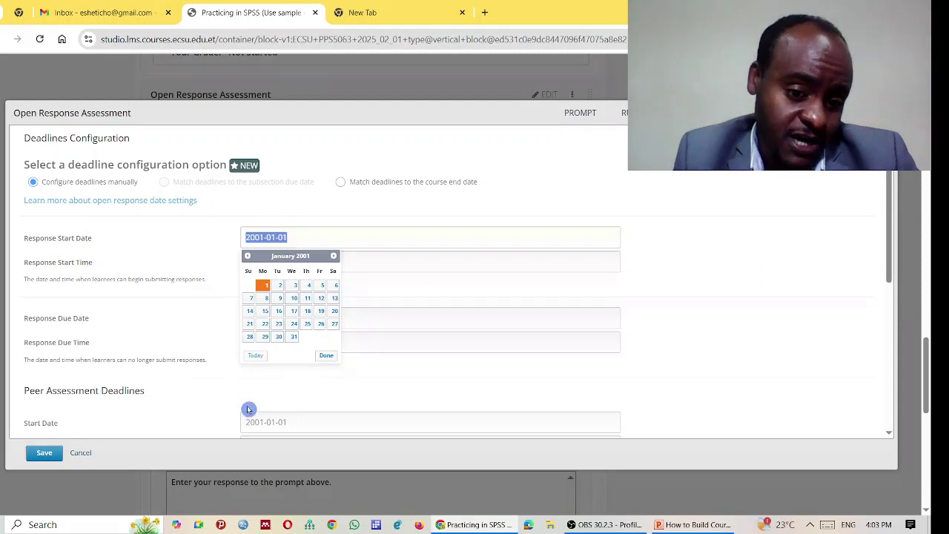
click(195, 328)
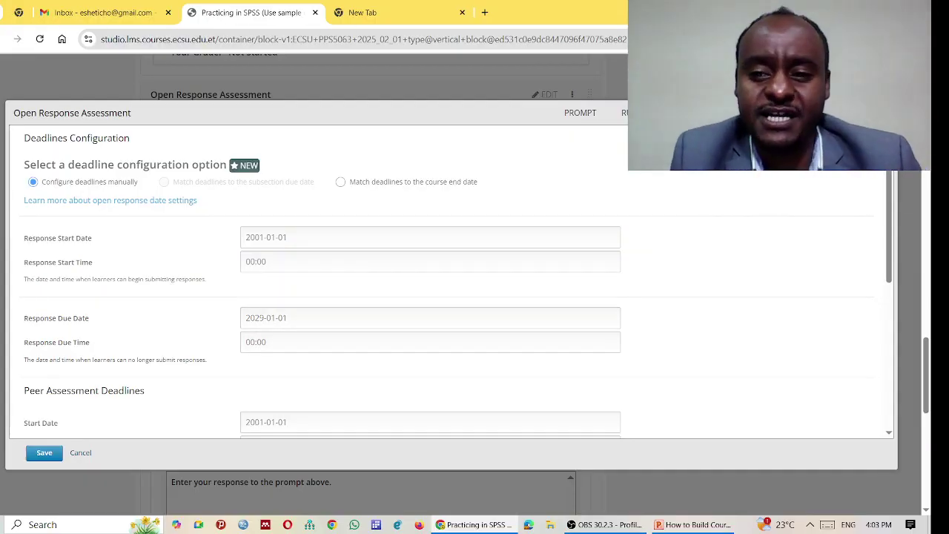
click(741, 112)
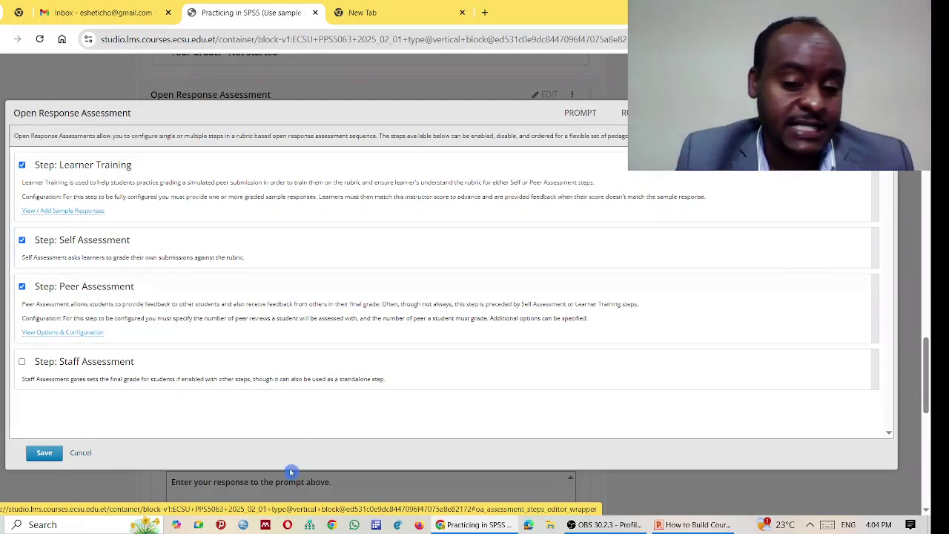
click(608, 529)
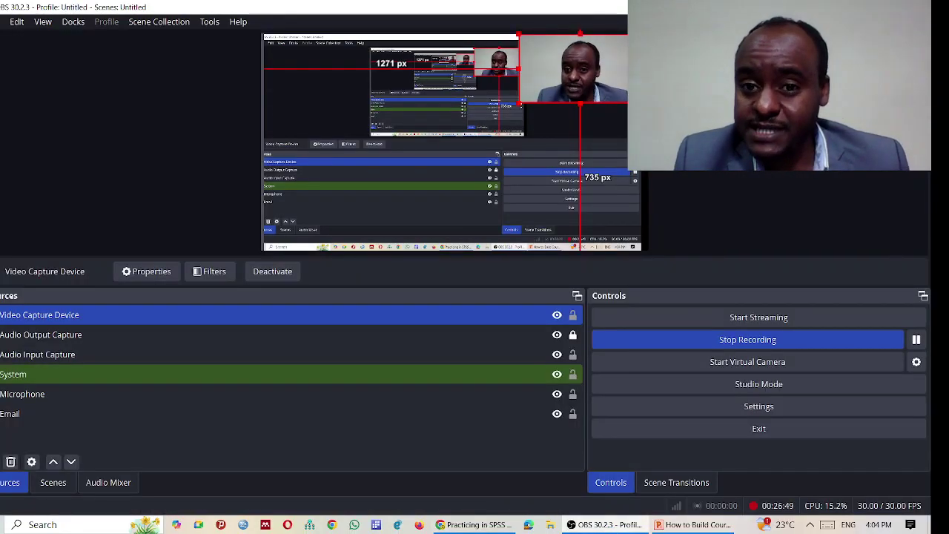
mouse_move(683, 527)
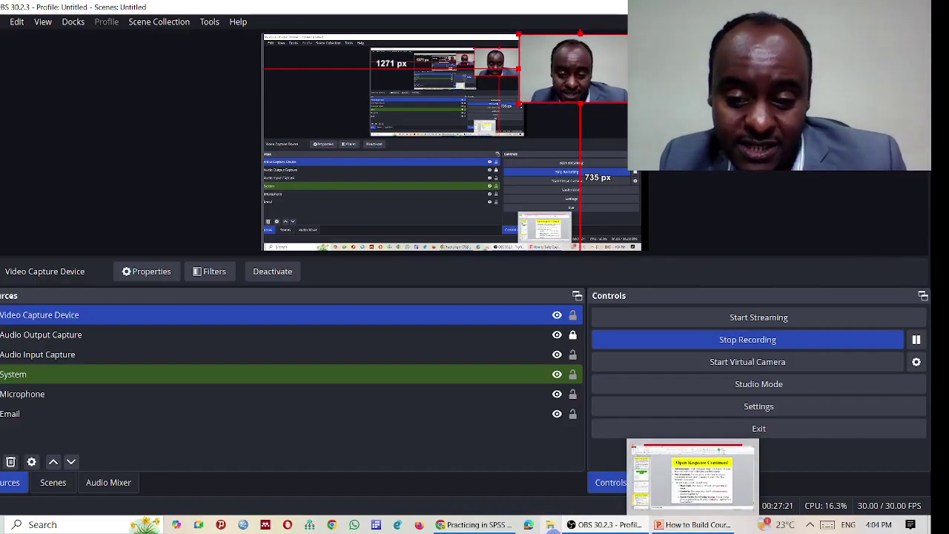
click(475, 524)
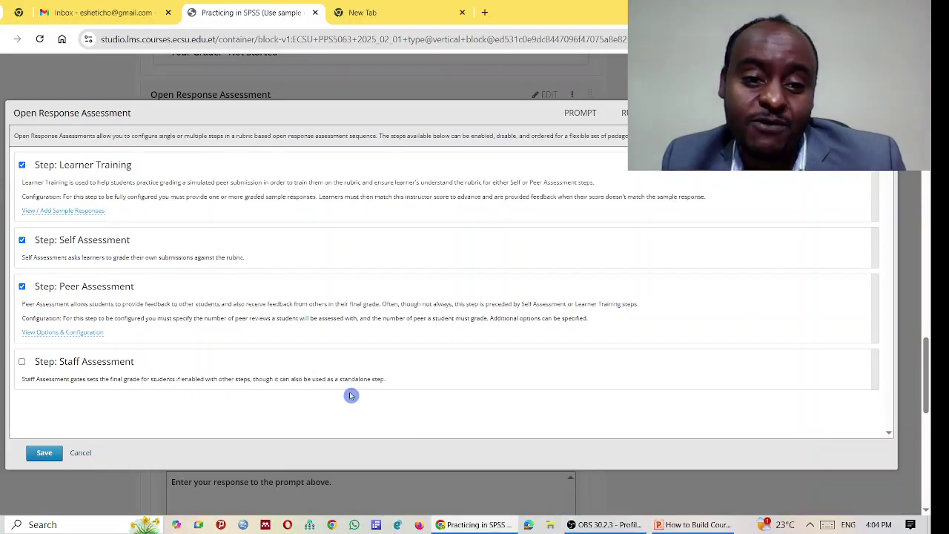
Step: Turn the Learner Training step off and on again, and disable the Peer Assessment step
click(22, 165)
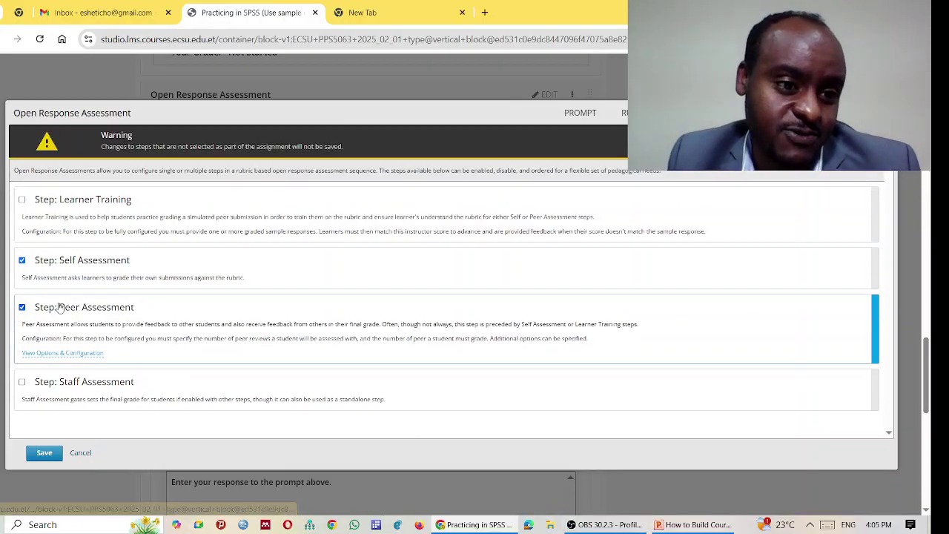
click(21, 199)
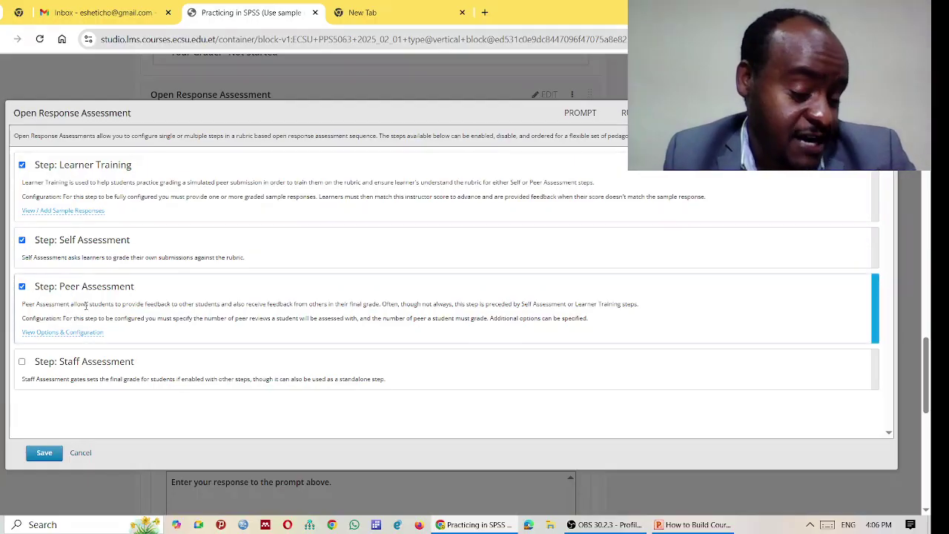
click(22, 287)
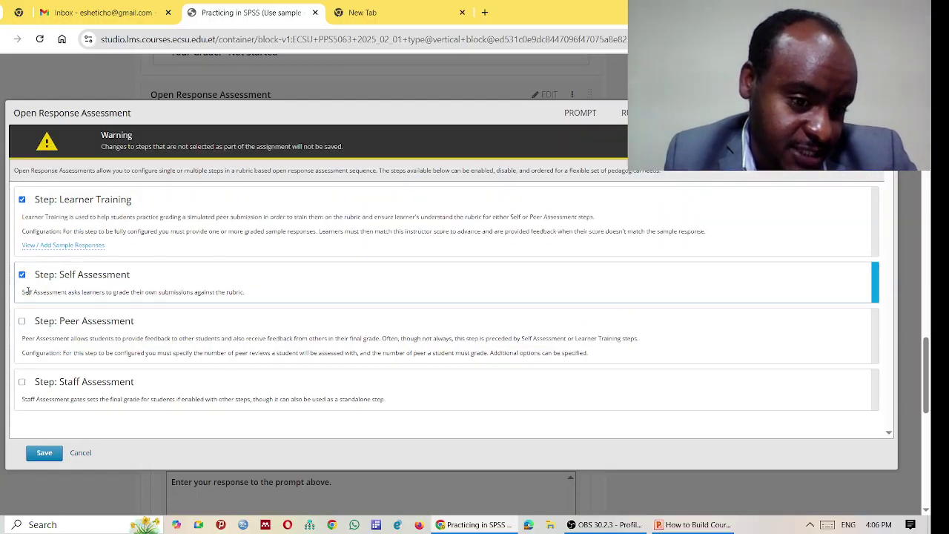
Step: Enable the Peer Assessment step and display its options and configuration
scroll(57, 304, down, 2)
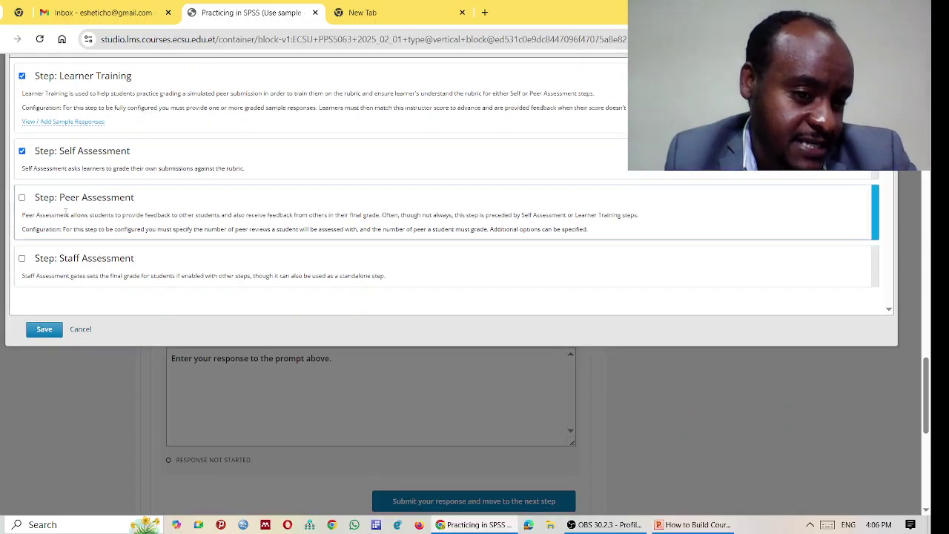
click(22, 198)
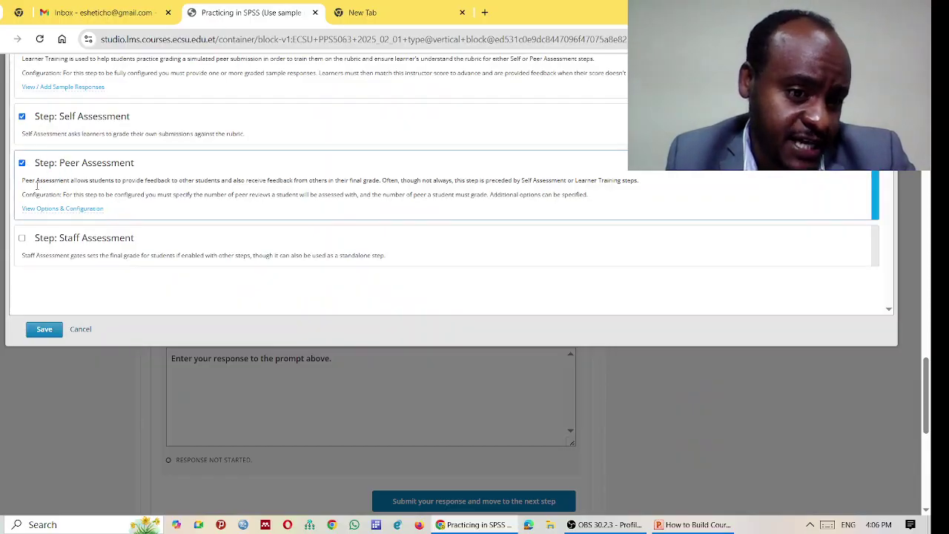
click(46, 210)
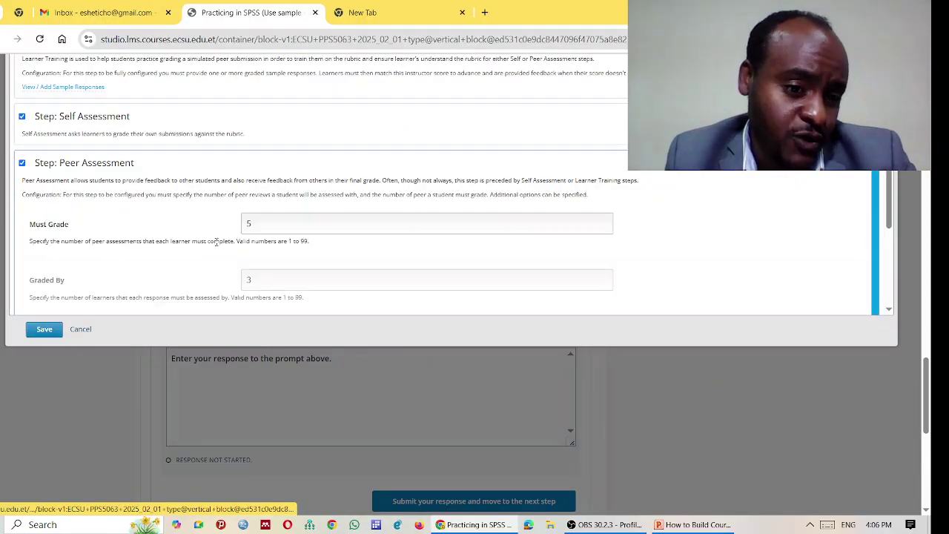
scroll(246, 270, down, 1)
click(247, 269)
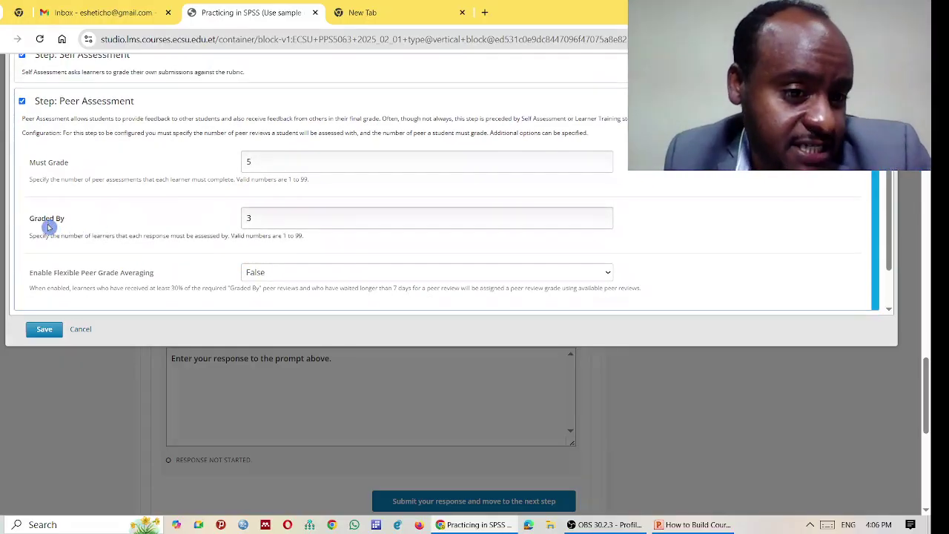
Step: Review the Must Grade, Graded By and Enable Flexible Peer Grade Averaging settings of the Peer Assessment step
scroll(52, 216, down, 1)
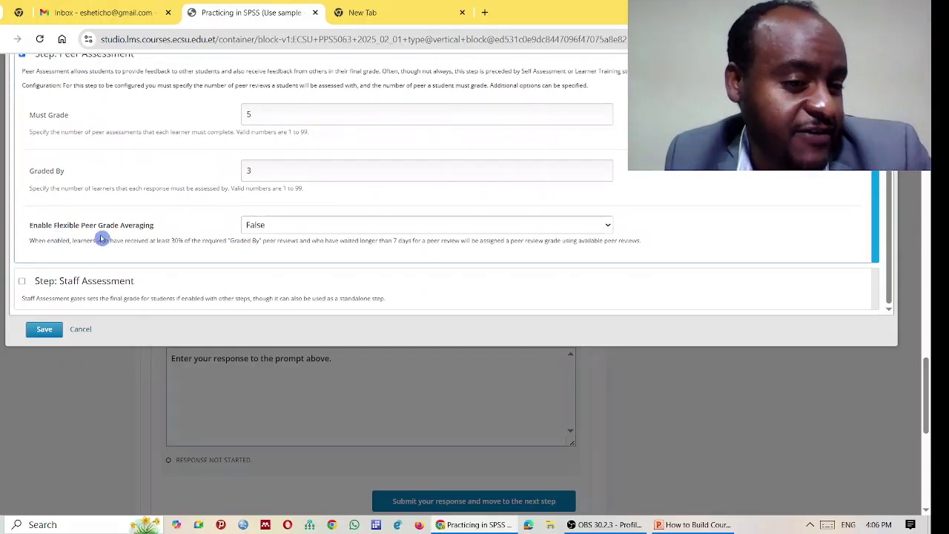
scroll(46, 166, up, 1)
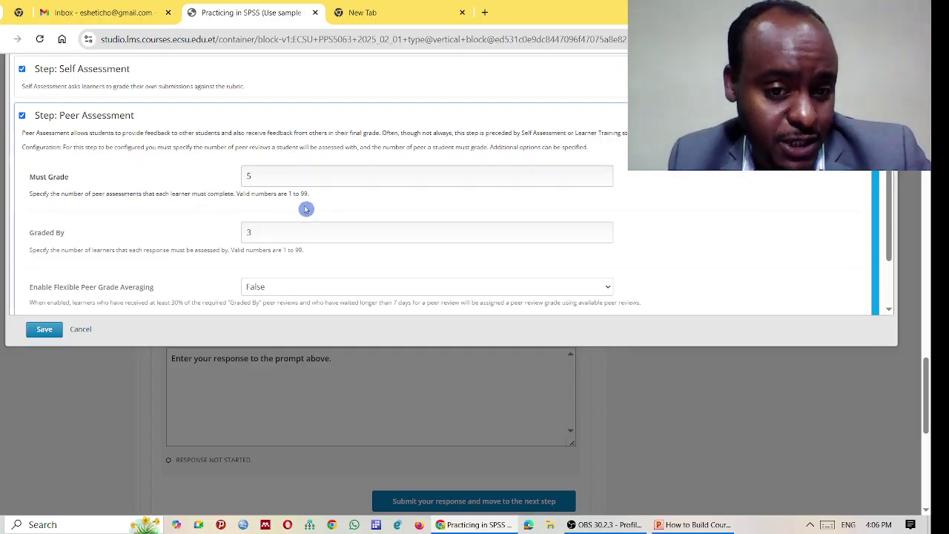
click(282, 175)
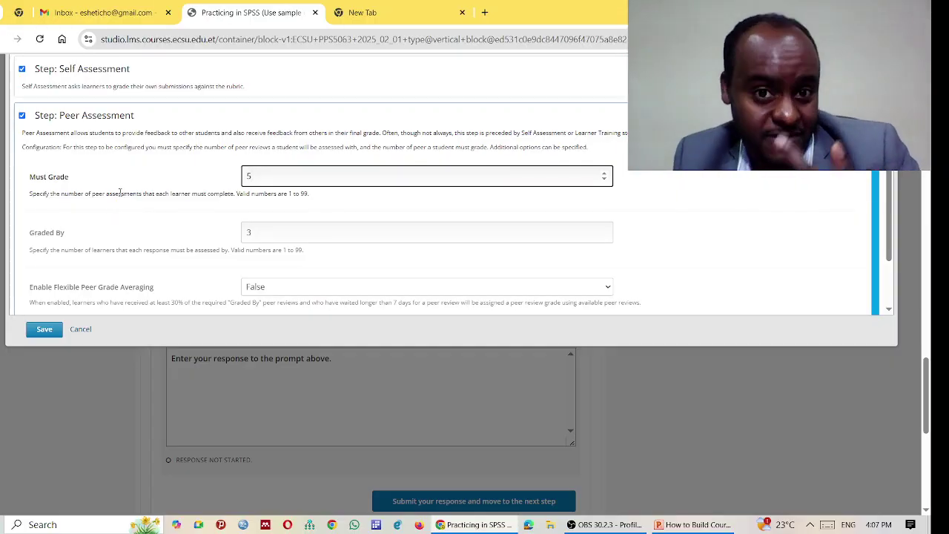
drag(77, 235, 42, 233)
click(76, 246)
scroll(282, 247, down, 1)
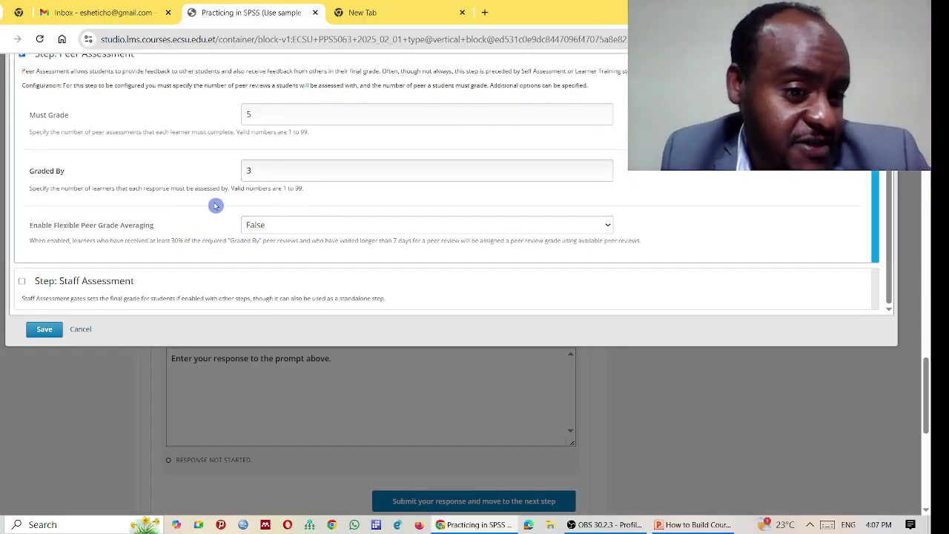
scroll(190, 230, down, 1)
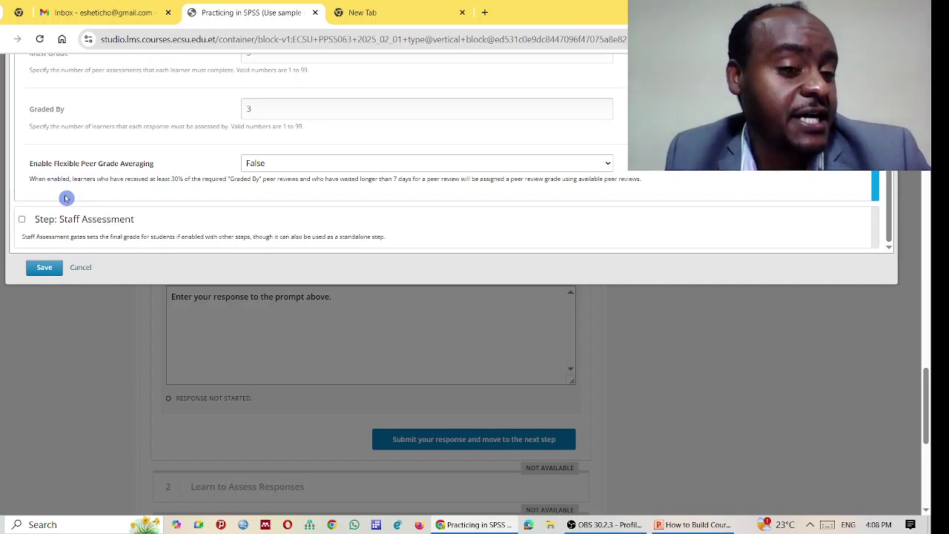
mouse_move(151, 163)
mouse_down()
mouse_move(17, 218)
mouse_move(154, 161)
mouse_up()
click(155, 183)
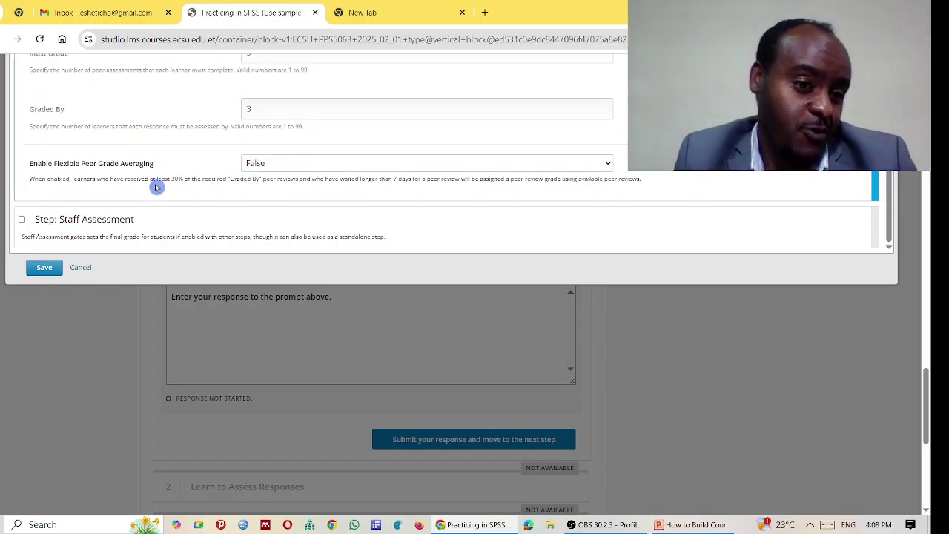
Step: Set Enable Flexible Peer Grade Averaging to True for the Peer Assessment step
click(292, 163)
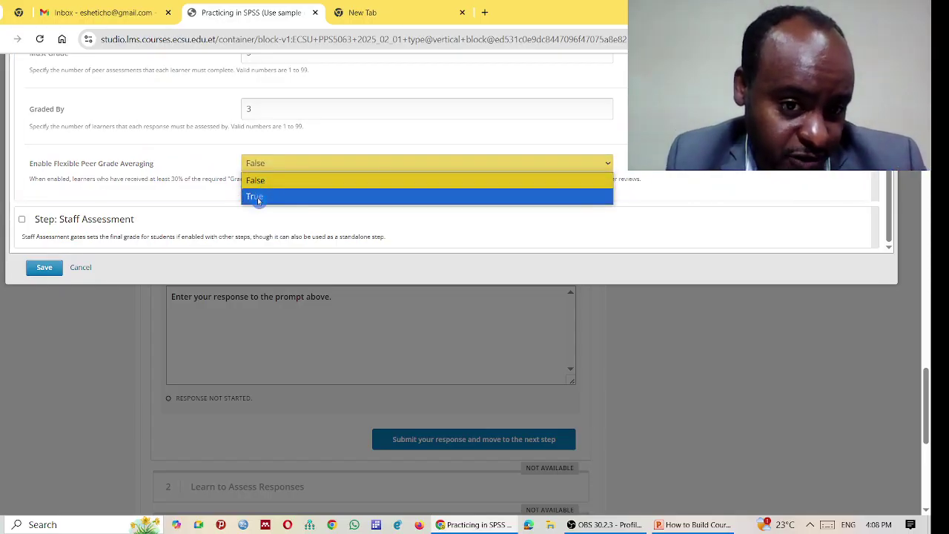
click(261, 182)
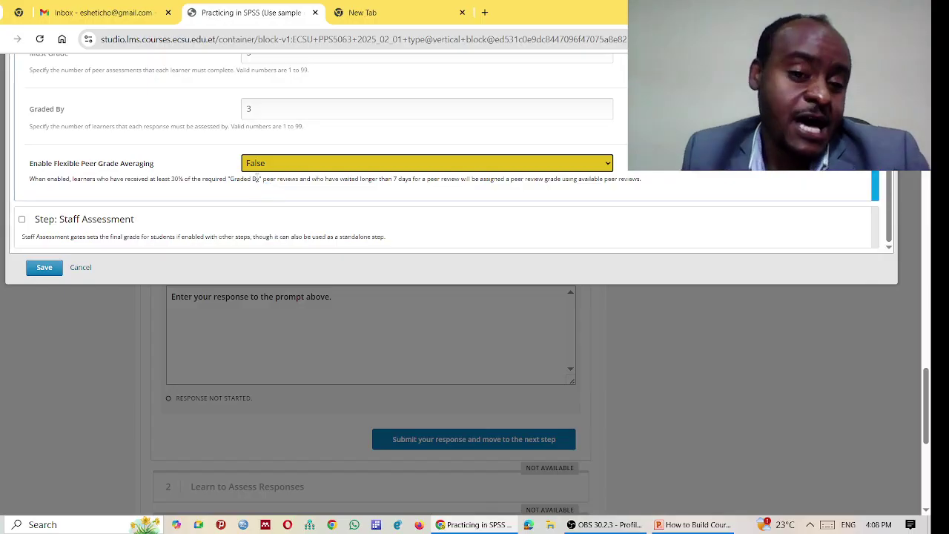
click(256, 165)
click(267, 195)
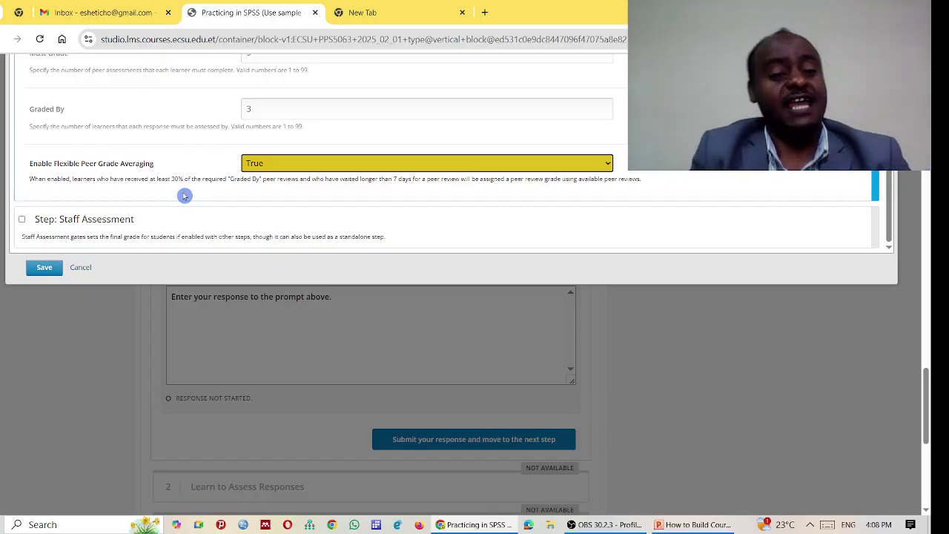
Step: Set the Graded By number of the Peer Assessment step to 8
click(269, 110)
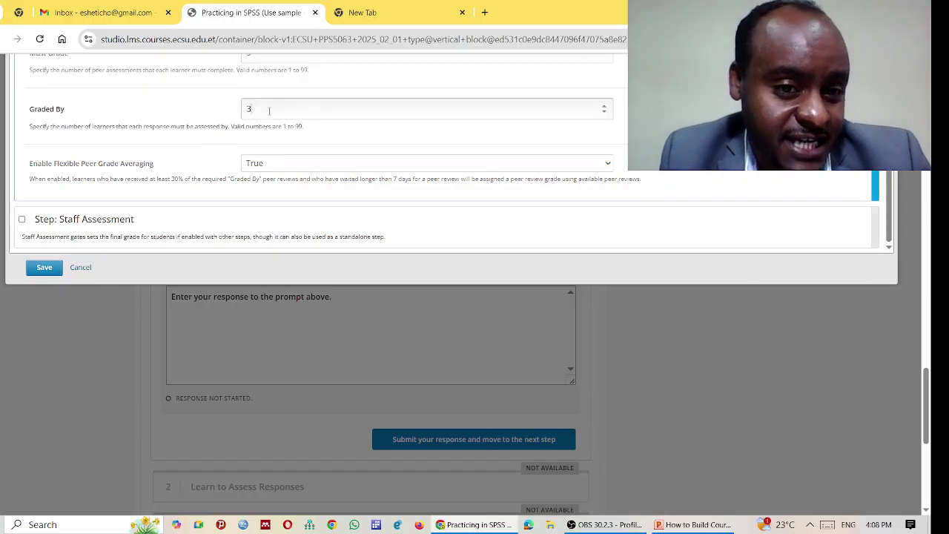
key(BackSpace)
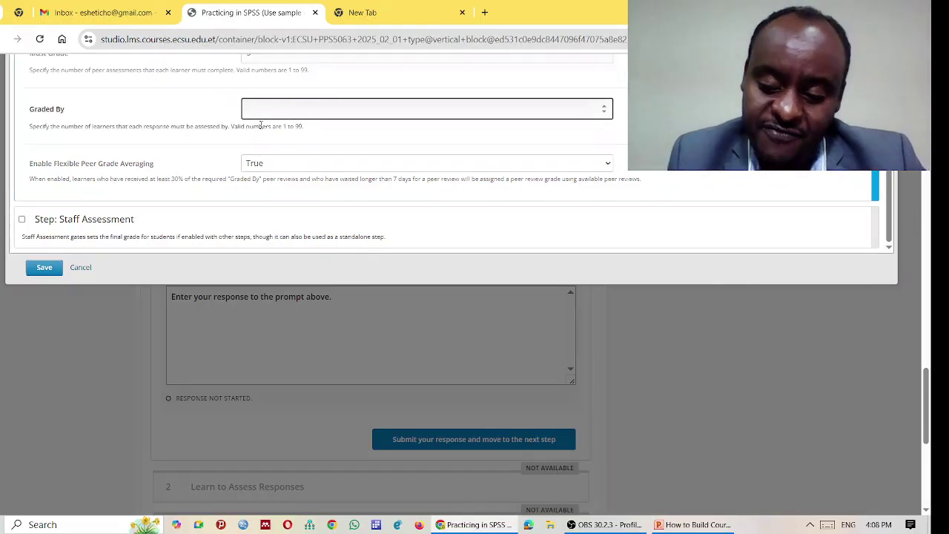
click(179, 103)
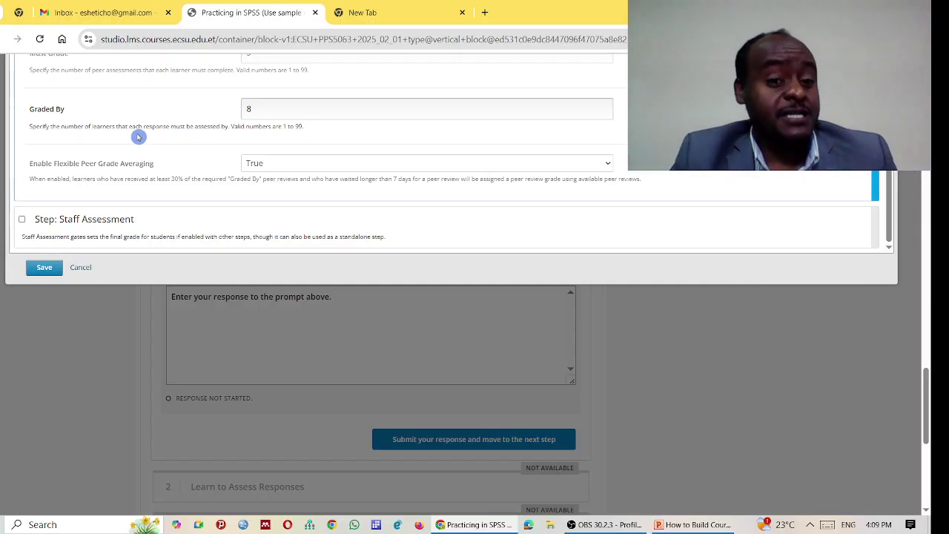
click(275, 107)
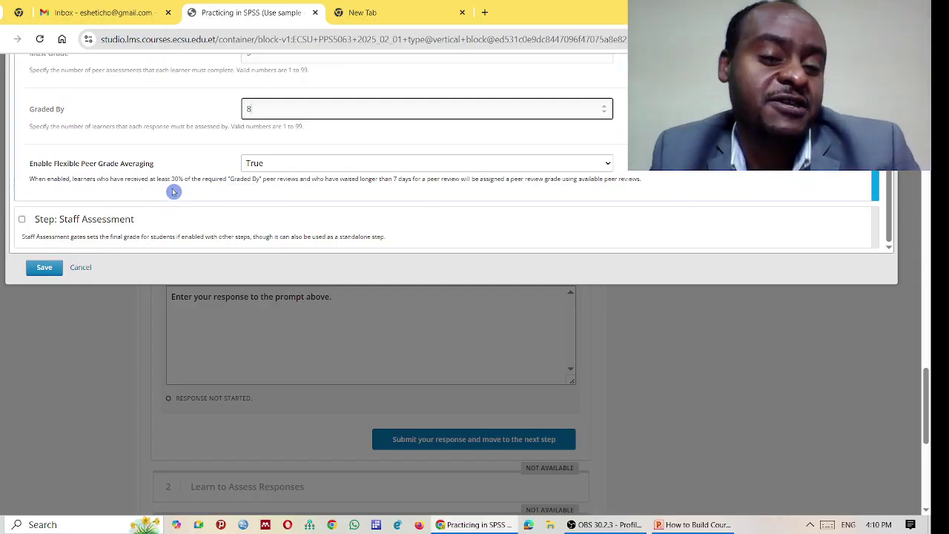
double_click(260, 111)
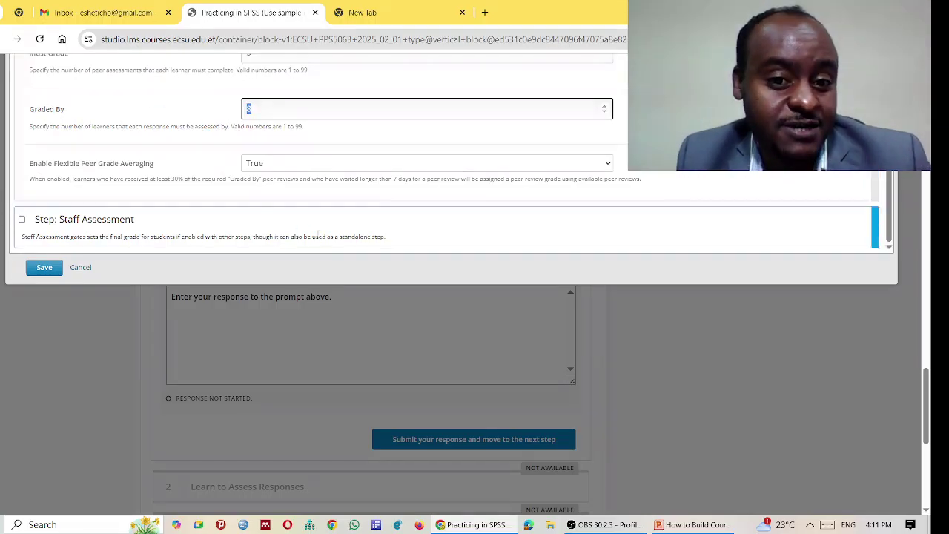
Step: Review the flexible peer grade averaging description and switch that setting back to False
drag(381, 180, 406, 182)
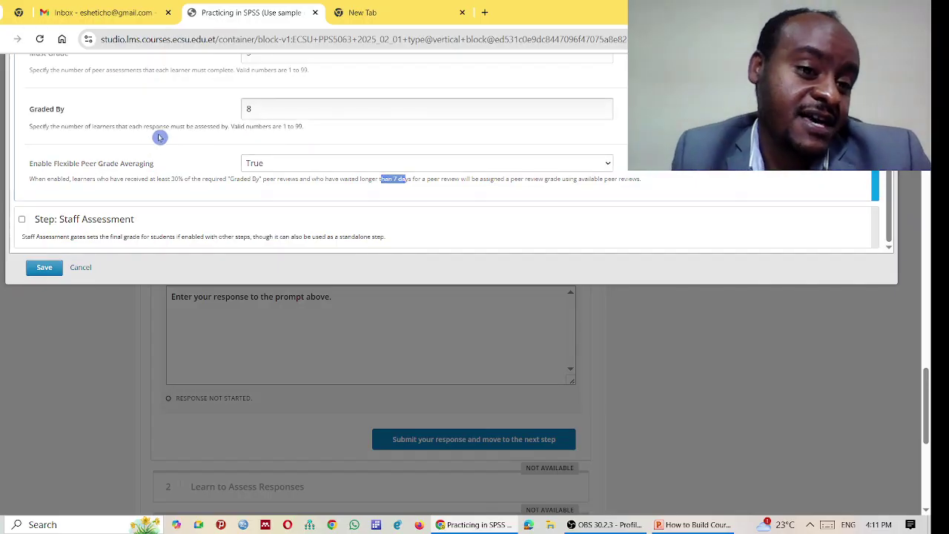
drag(170, 164, 129, 164)
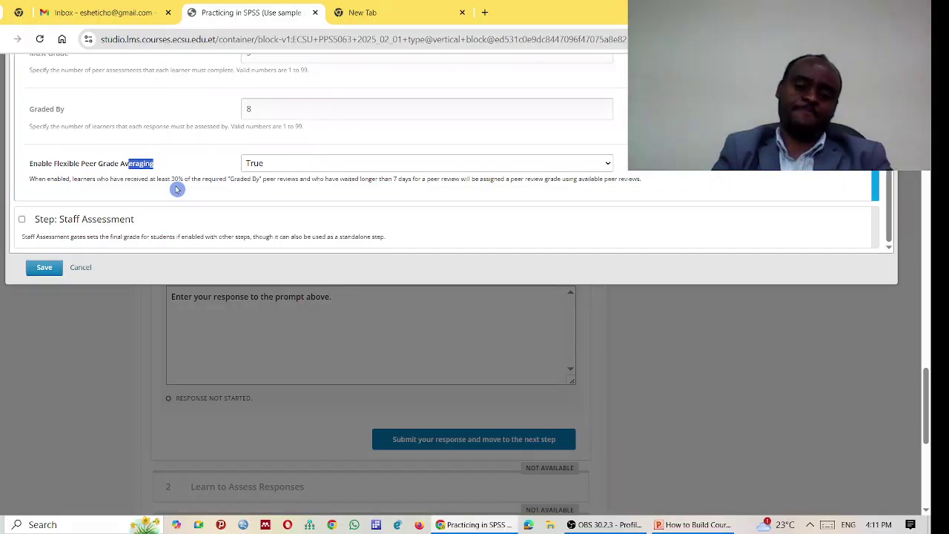
click(271, 165)
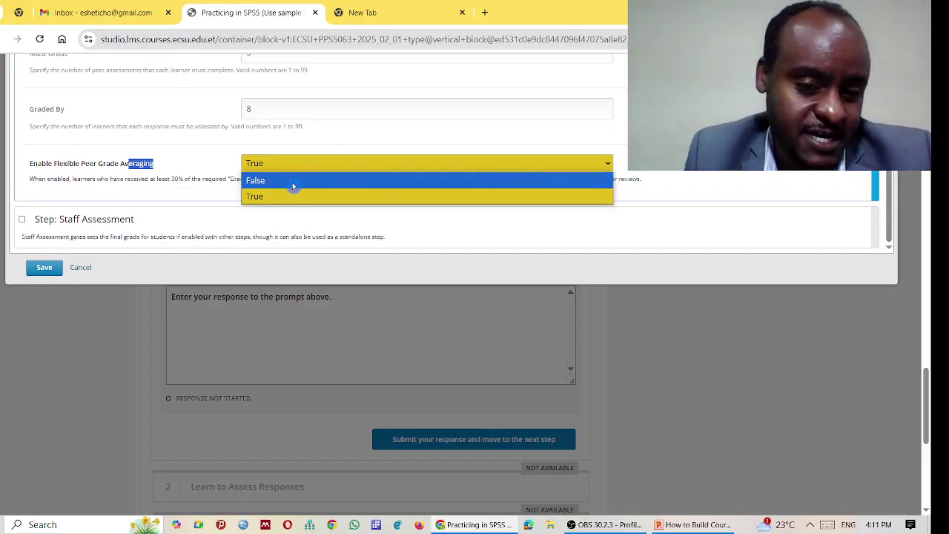
click(293, 186)
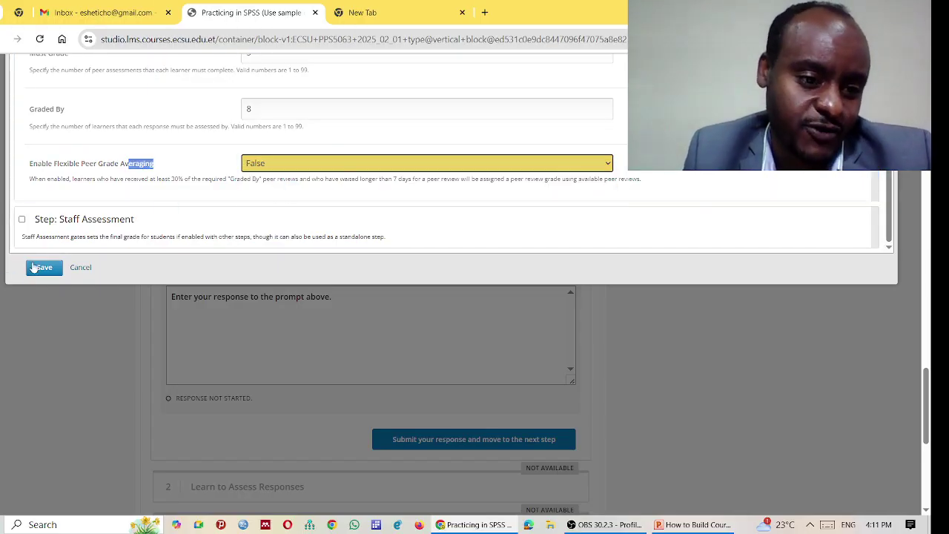
Step: Recheck the configured assessment steps, and display and look through the general settings of the open response assessment
scroll(390, 360, up, 2)
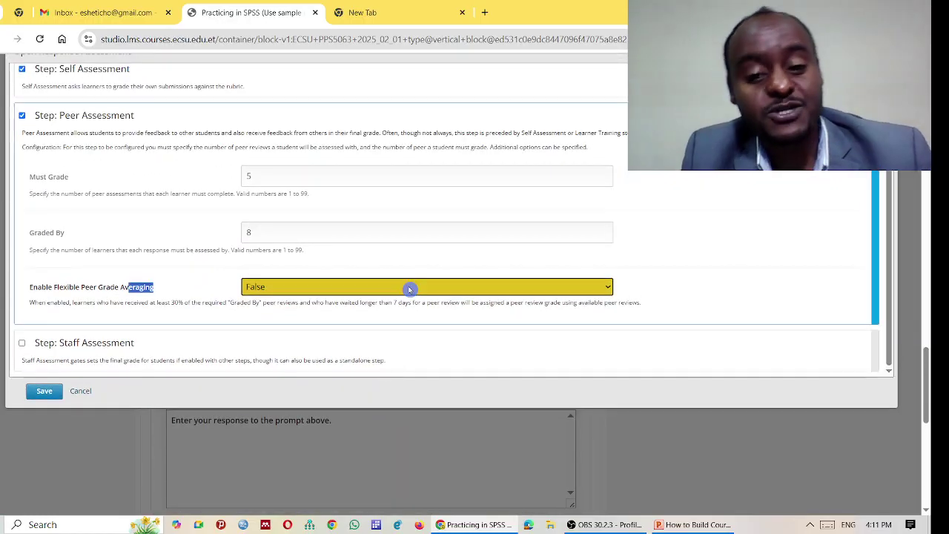
scroll(410, 290, up, 2)
scroll(371, 297, up, 3)
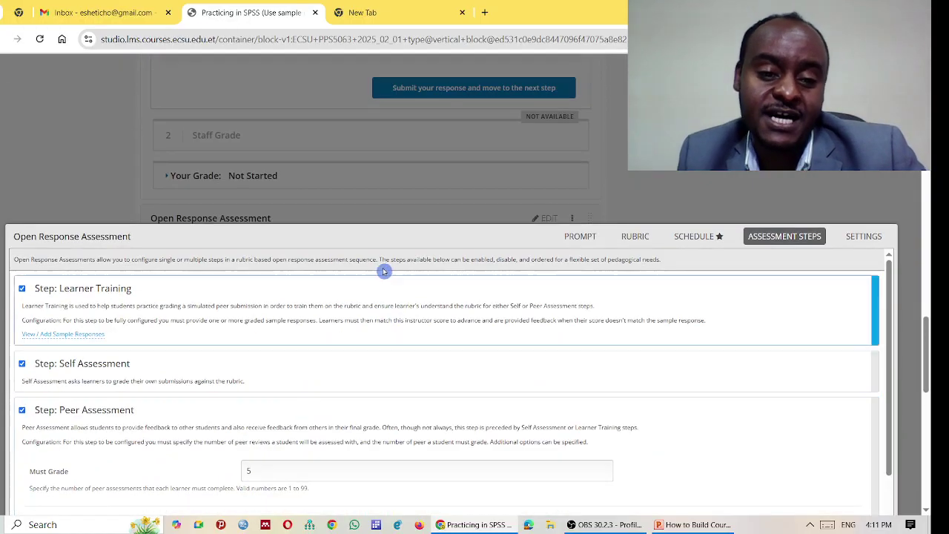
scroll(374, 295, down, 1)
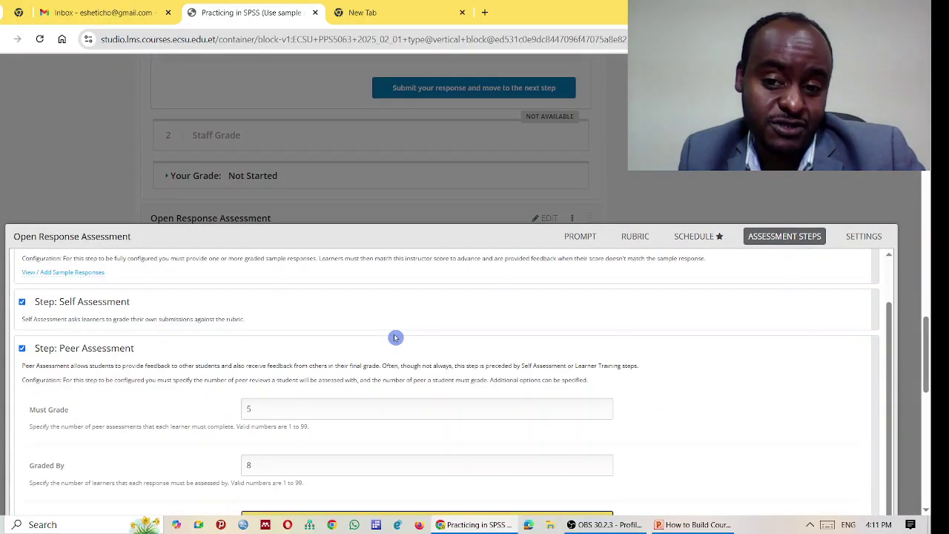
click(862, 235)
scroll(803, 259, down, 3)
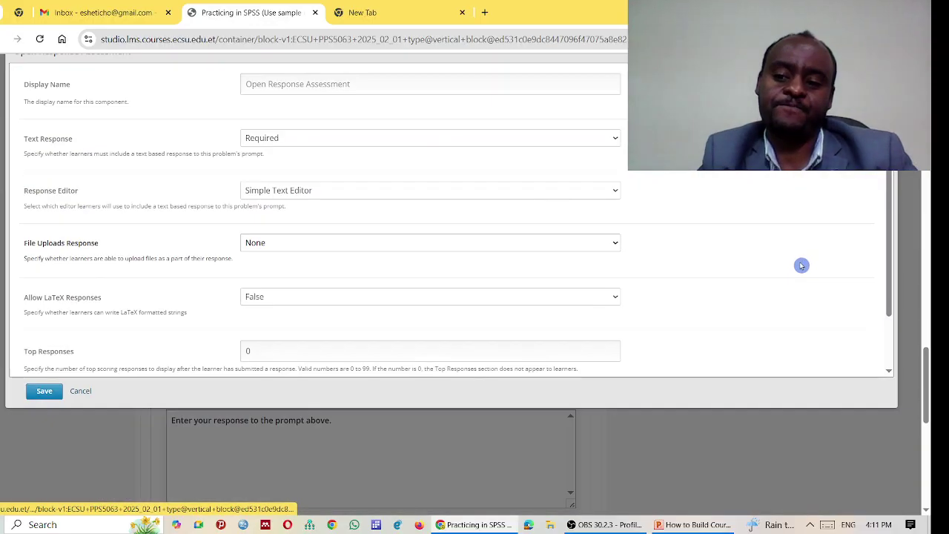
scroll(324, 257, up, 2)
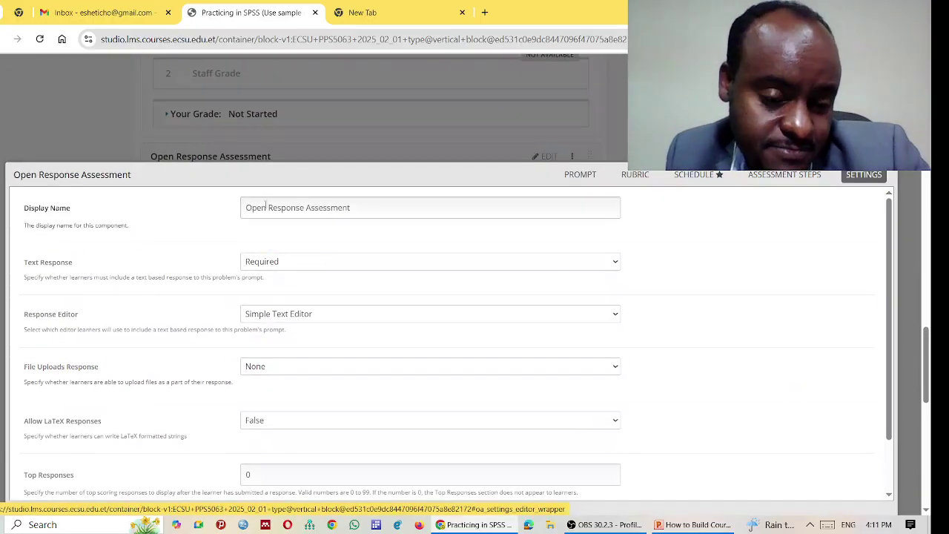
scroll(467, 223, down, 1)
scroll(470, 231, up, 1)
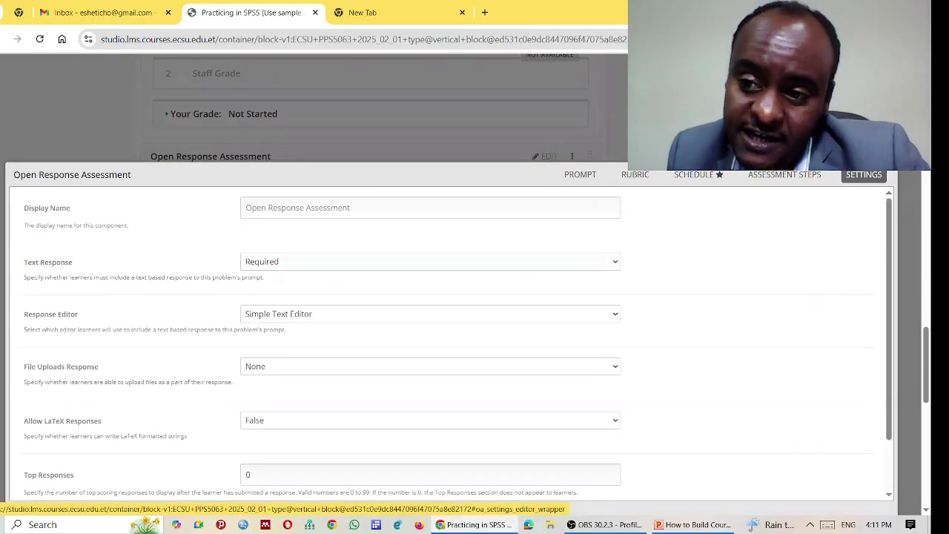
scroll(909, 241, down, 2)
scroll(375, 123, up, 2)
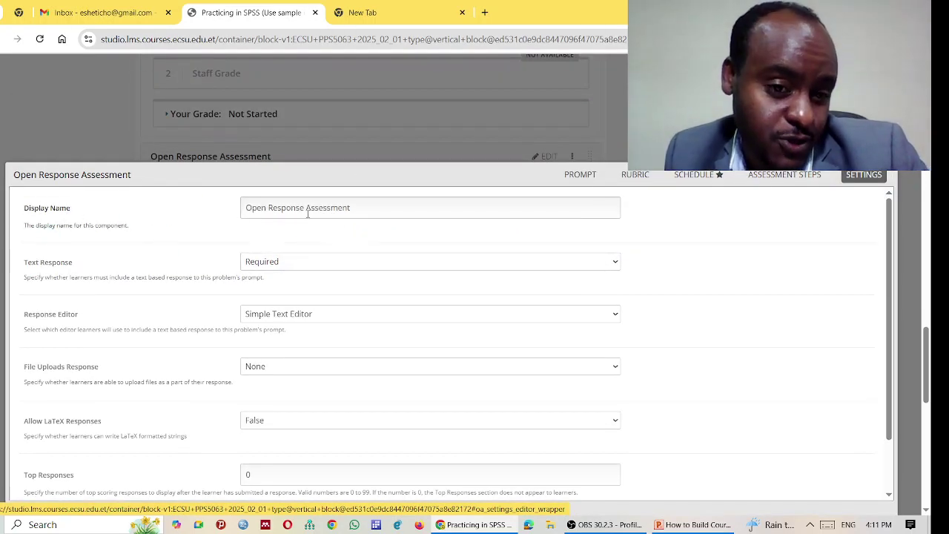
Step: Replace the display name of the open response assessment with "Reflection two"
triple_click(375, 210)
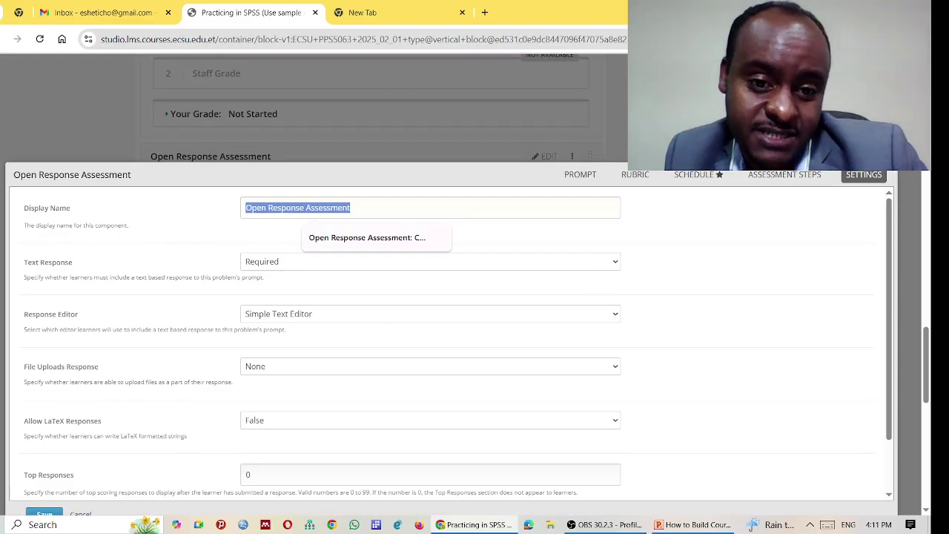
key(BackSpace)
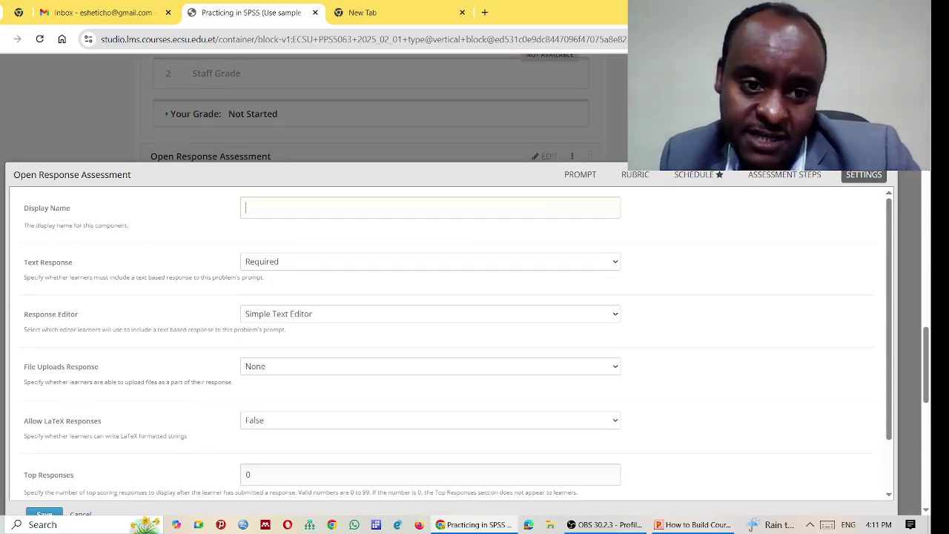
text(Reflection)
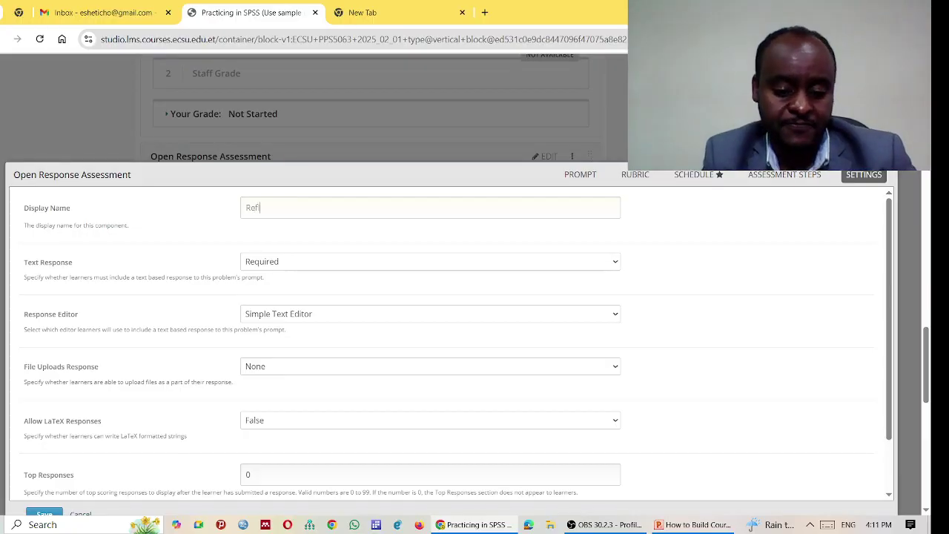
key(BackSpace)
key(BackSpace)
key(BackSpace)
key(BackSpace)
key(BackSpace)
key(BackSpace)
key(BackSpace)
key(BackSpace)
key(BackSpace)
key(BackSpace)
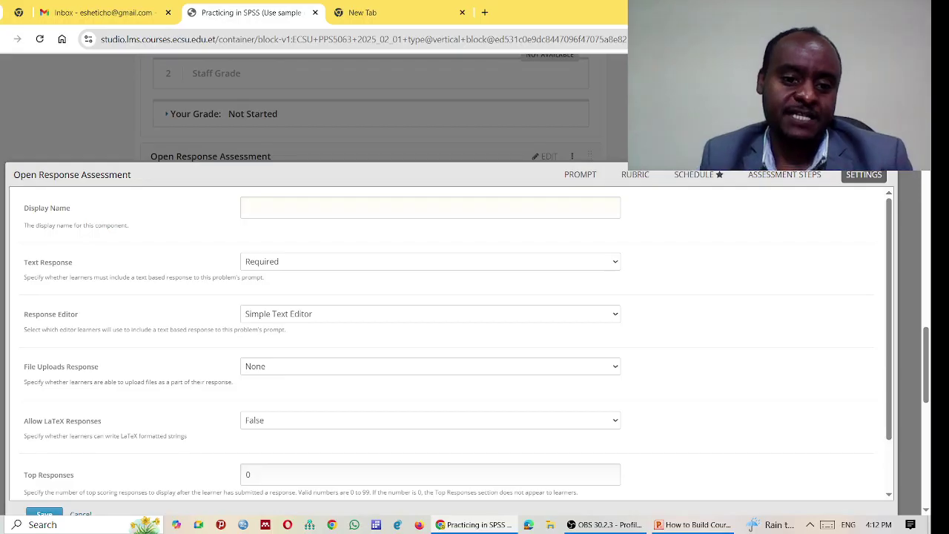
text(Reflection two)
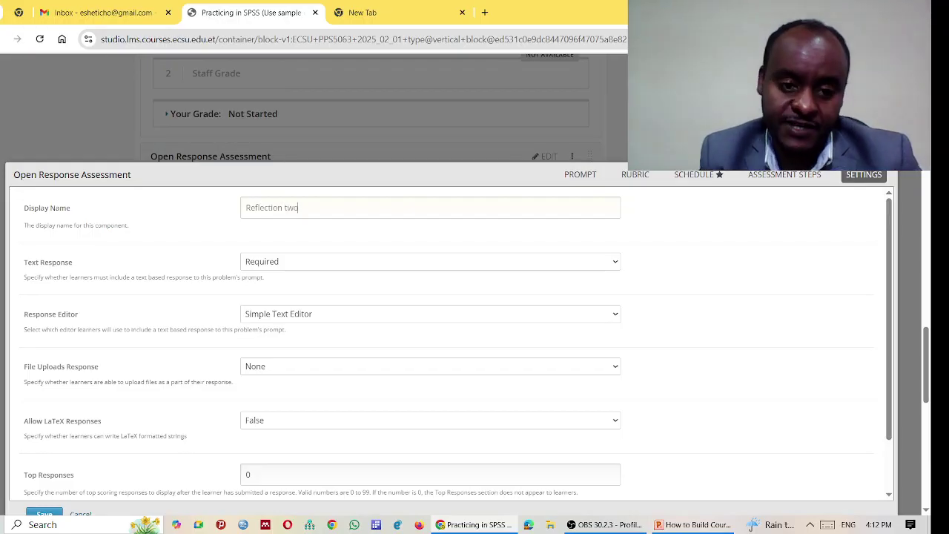
scroll(63, 264, down, 1)
scroll(63, 265, down, 2)
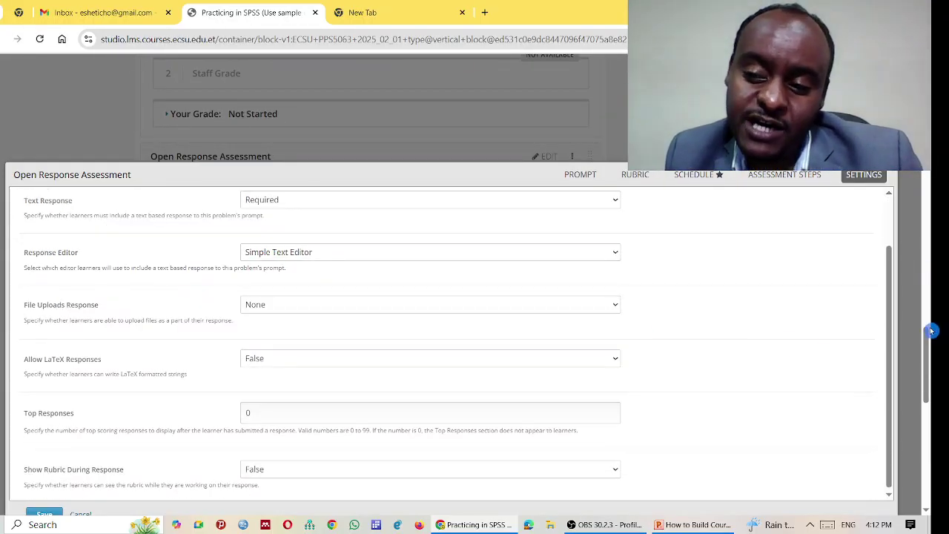
Step: Set the Text Response of the open response assessment to None
scroll(926, 351, down, 1)
scroll(926, 352, down, 1)
scroll(378, 178, up, 1)
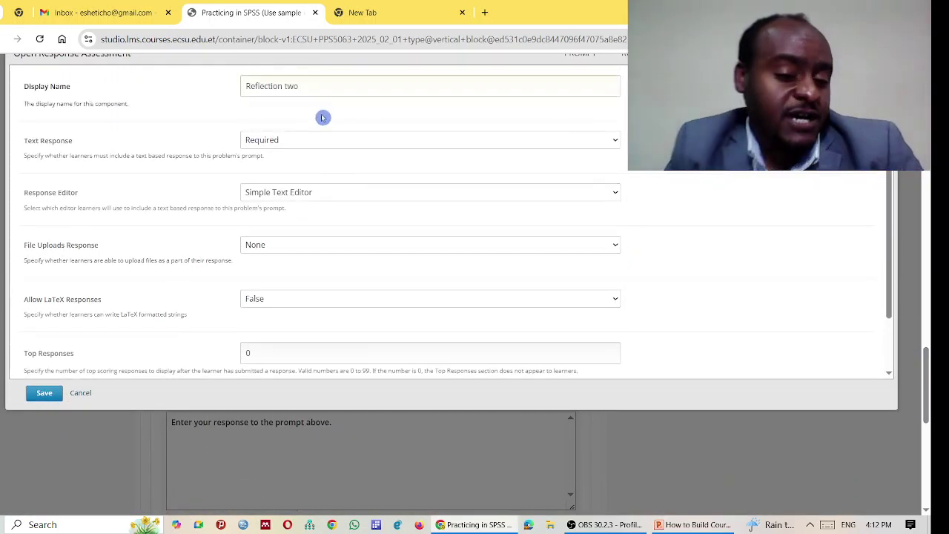
click(295, 141)
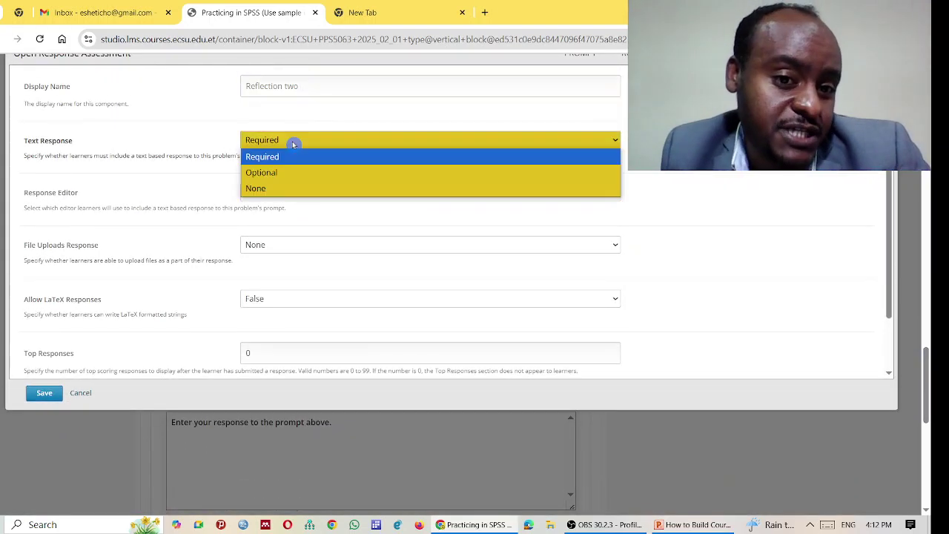
click(266, 190)
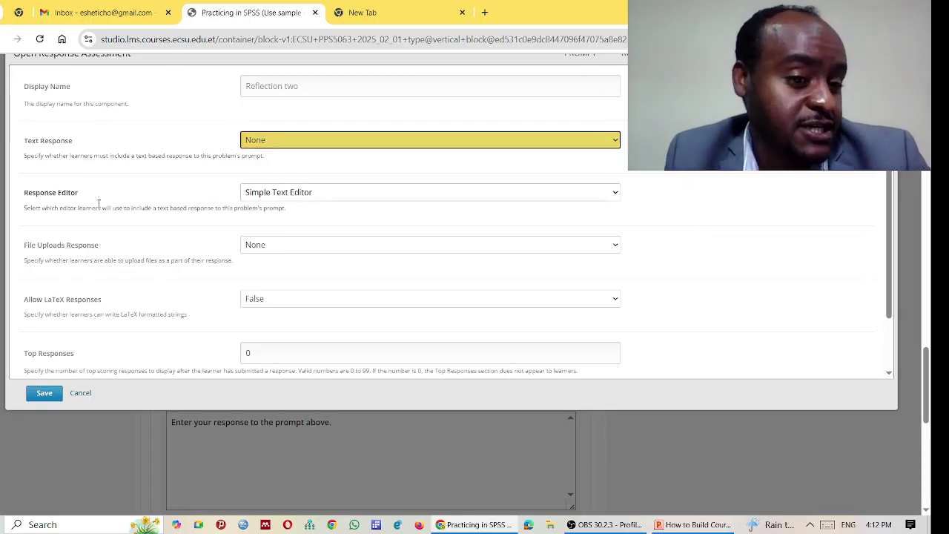
Step: Compare the Response Editor options and set the response editor to WYSIWYG Editor
click(301, 193)
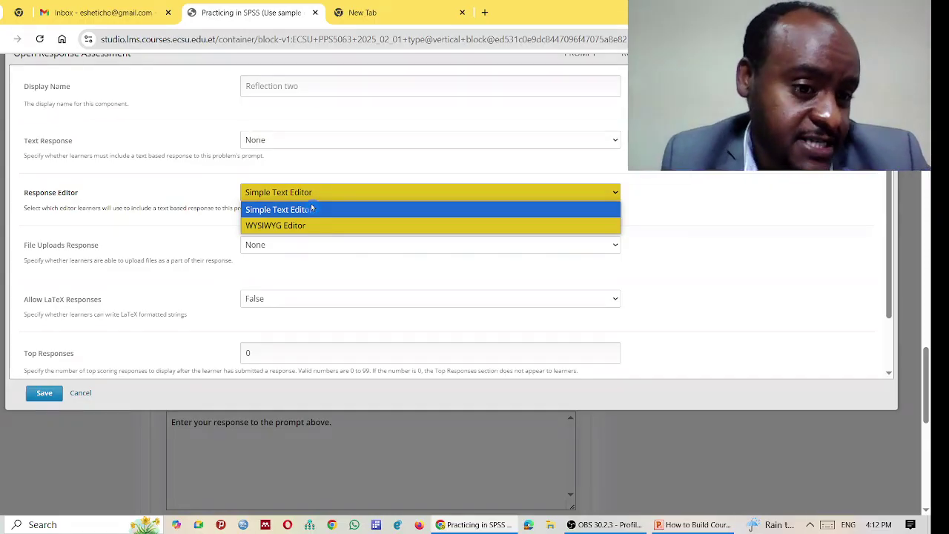
click(131, 197)
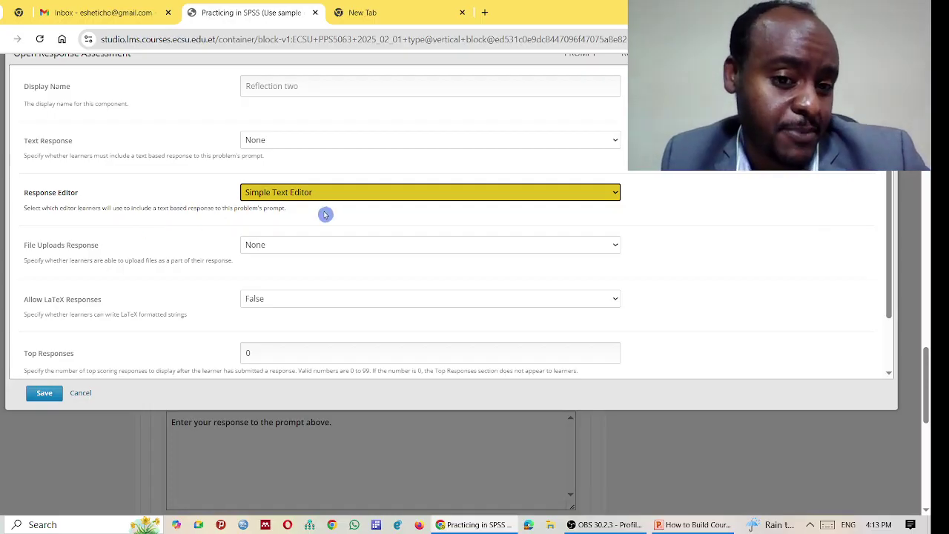
click(303, 192)
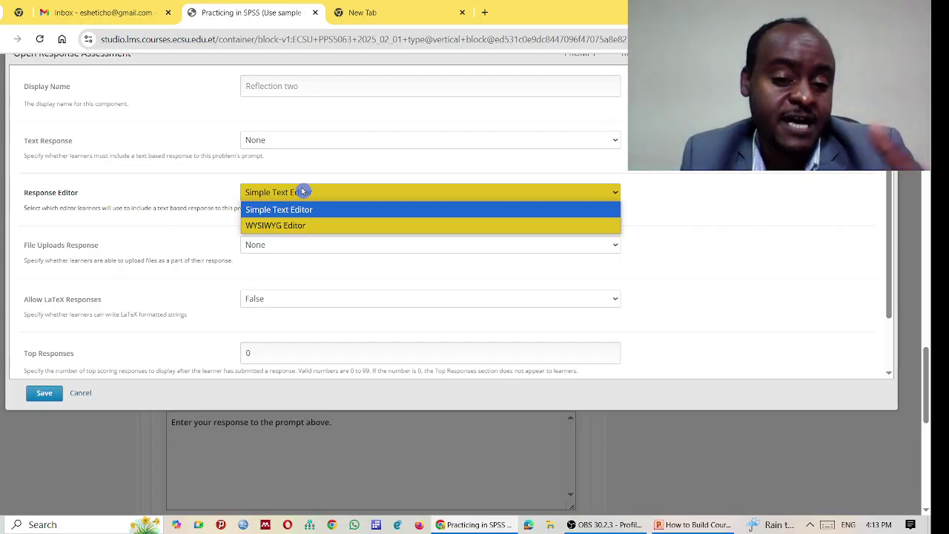
click(309, 227)
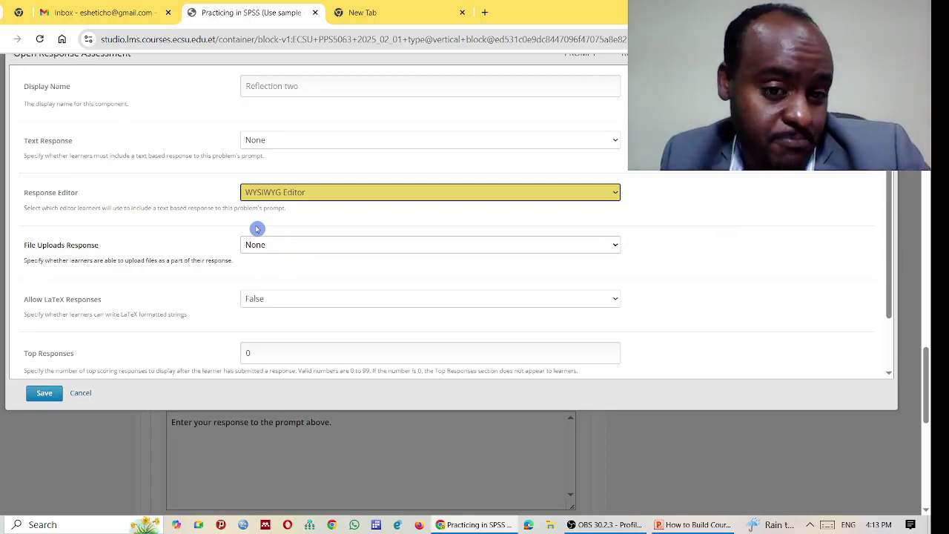
click(293, 197)
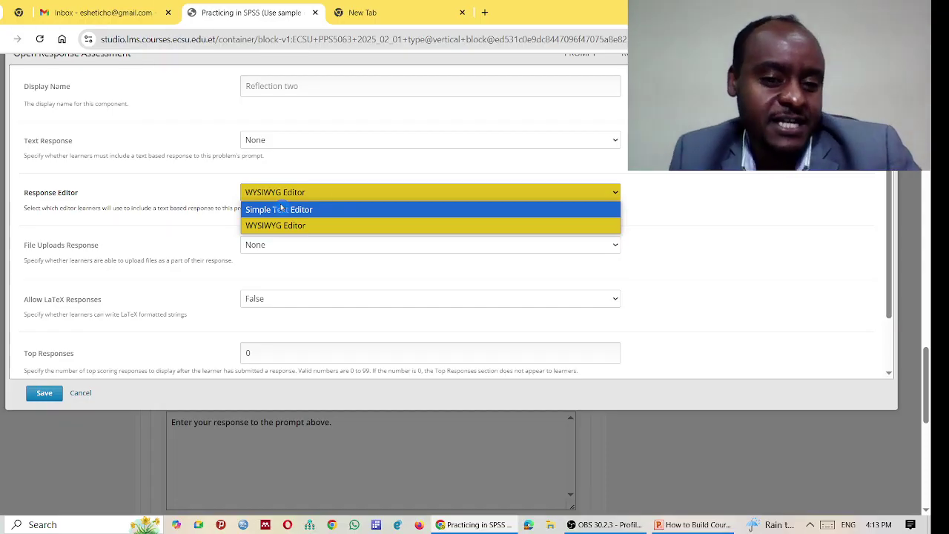
click(699, 275)
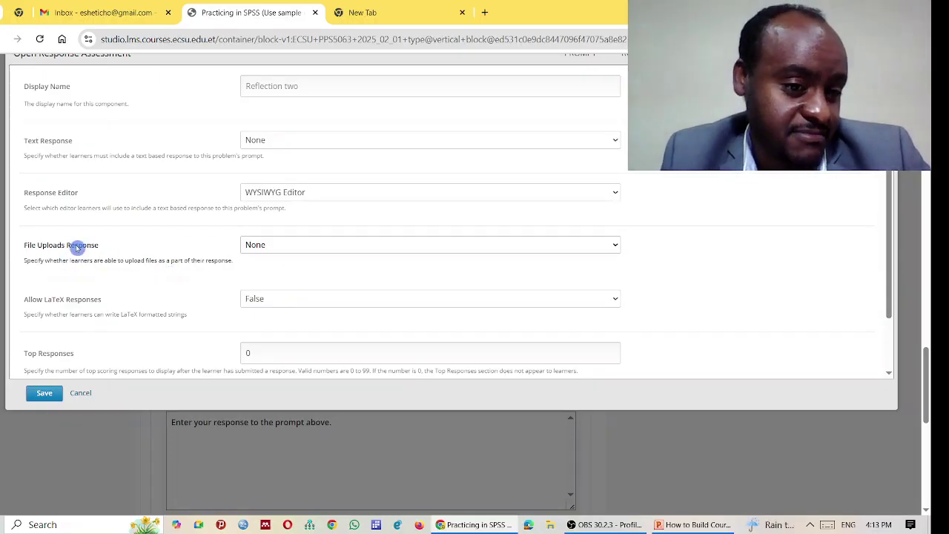
Step: Review the File Uploads Response and Allow LaTeX Responses options, keeping them at None and False
click(294, 248)
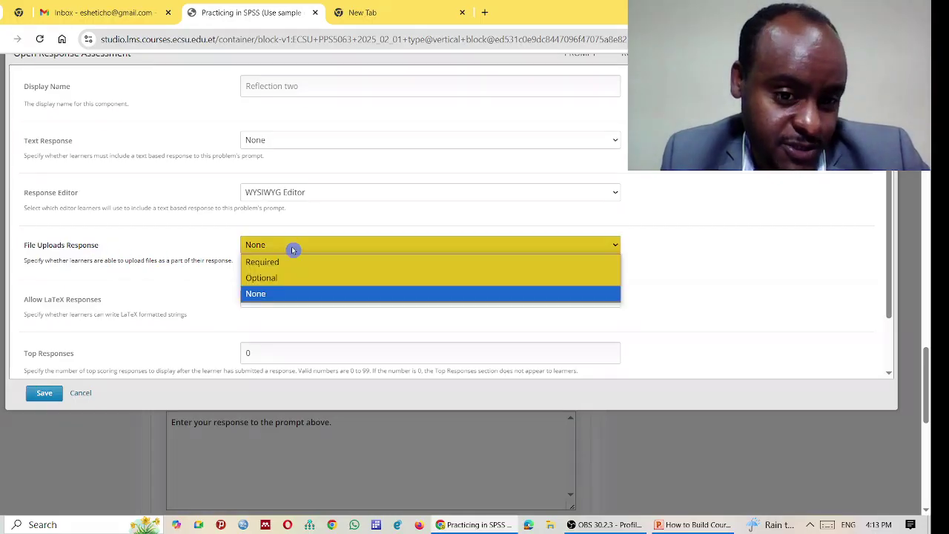
click(278, 297)
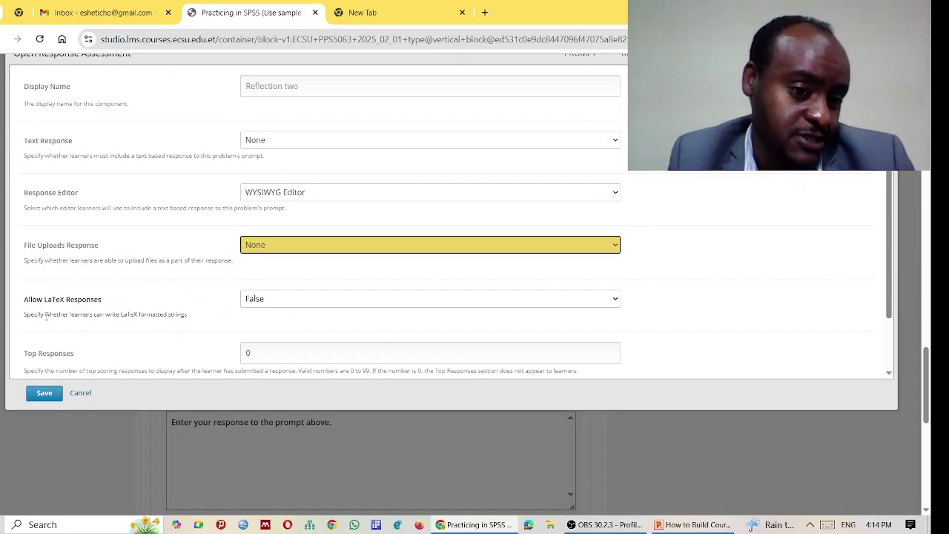
scroll(92, 302, down, 1)
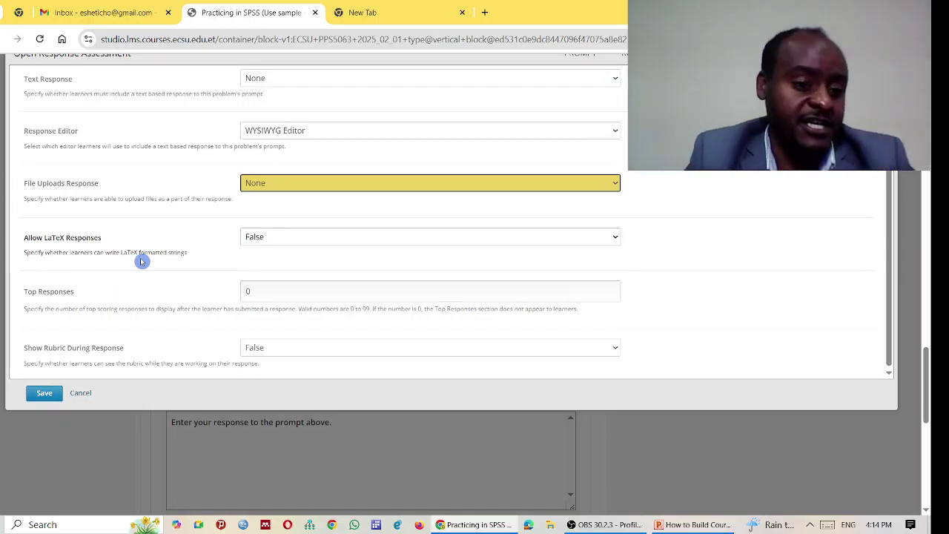
click(274, 238)
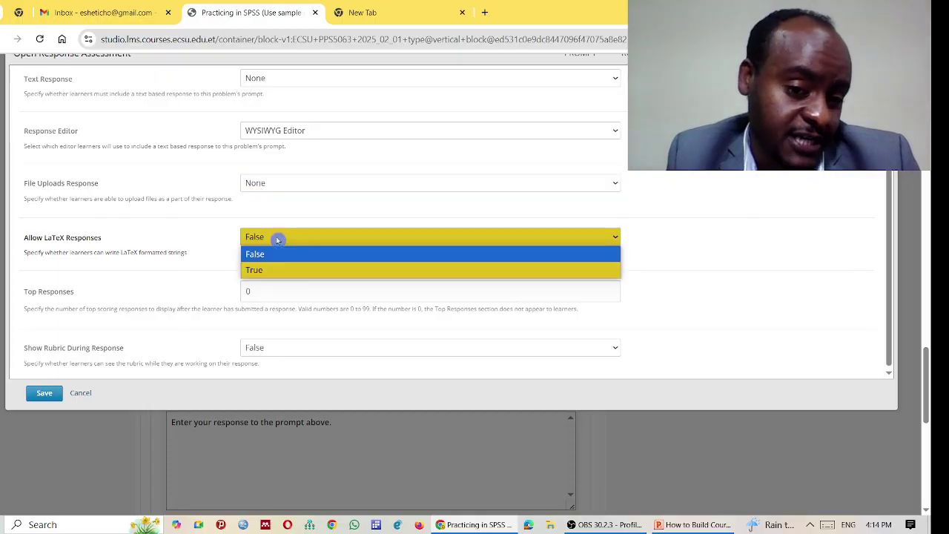
click(192, 232)
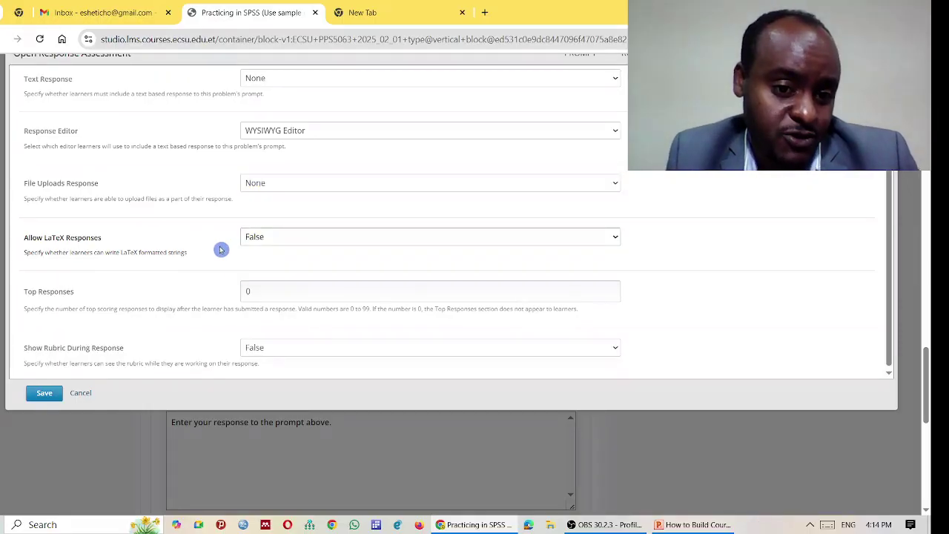
Step: Switch Show Rubric During Response to True and back to False
scroll(200, 263, down, 2)
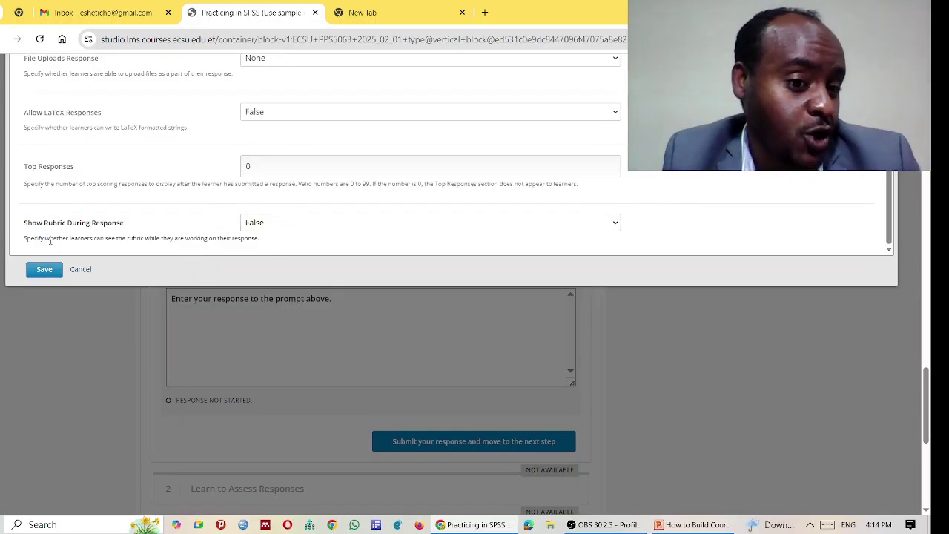
click(298, 226)
click(272, 261)
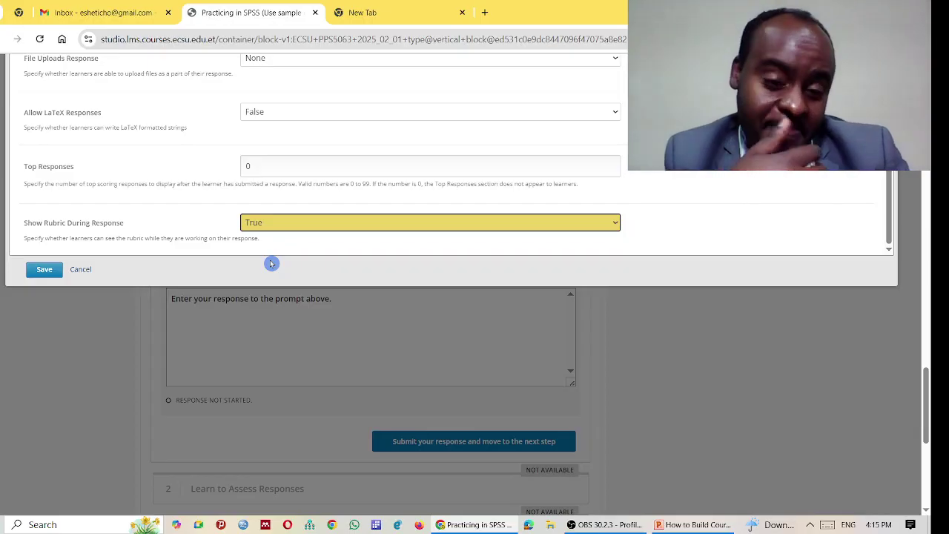
click(269, 221)
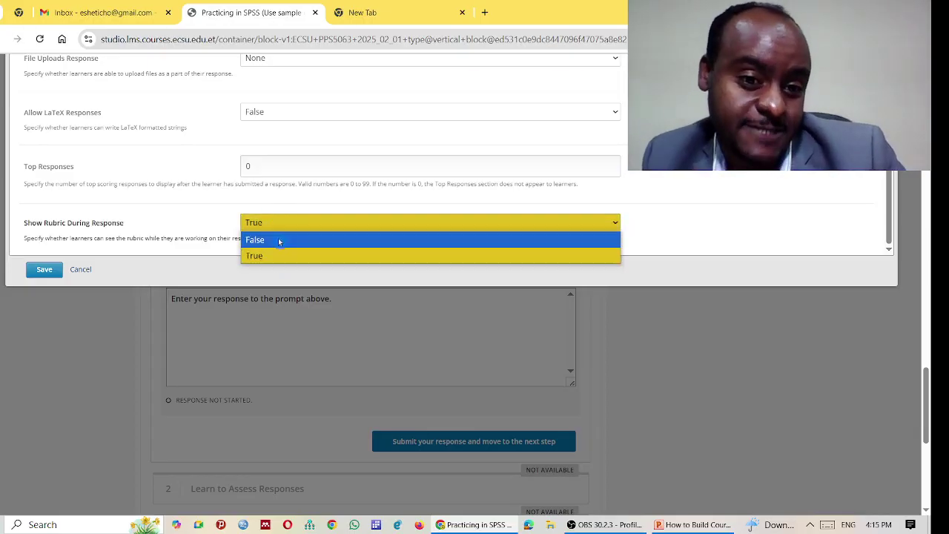
click(275, 240)
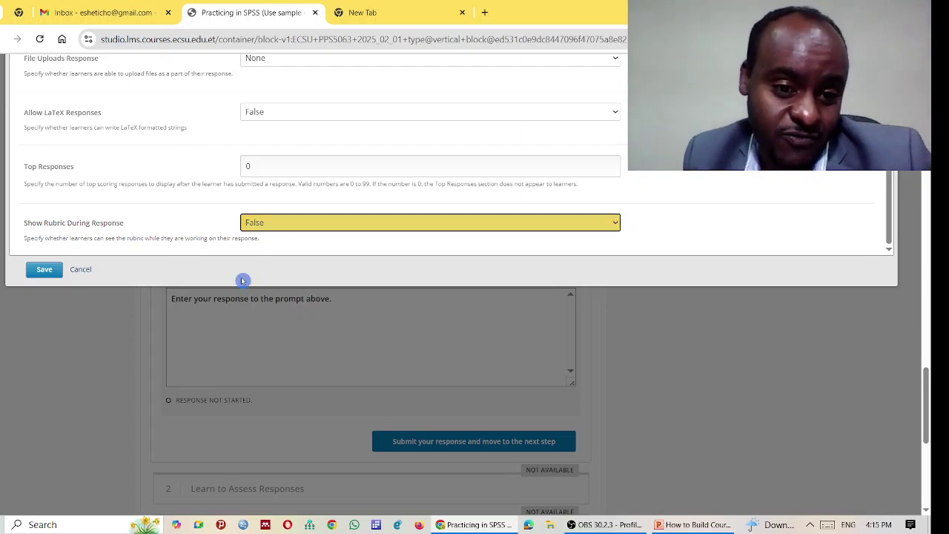
click(286, 224)
click(287, 235)
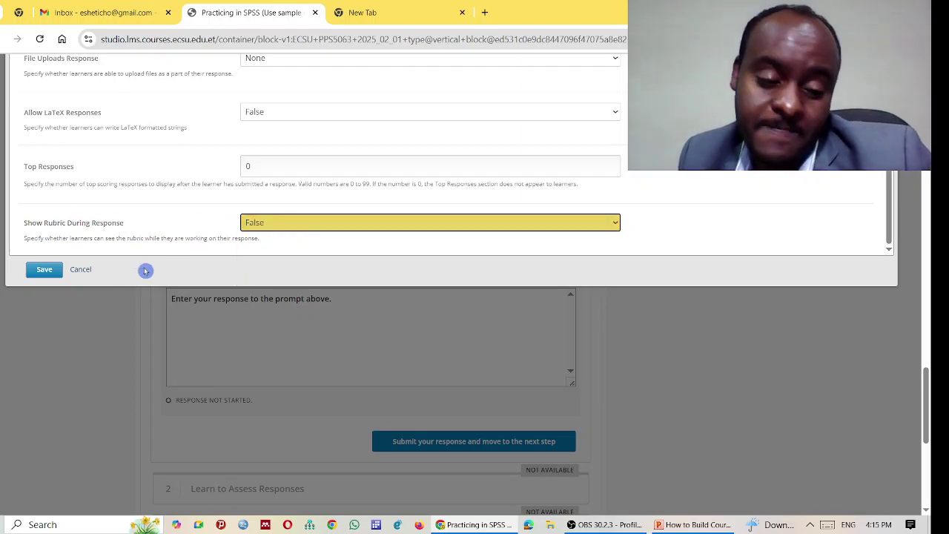
Step: Close the open response assessment editor without saving its changes
scroll(89, 274, up, 5)
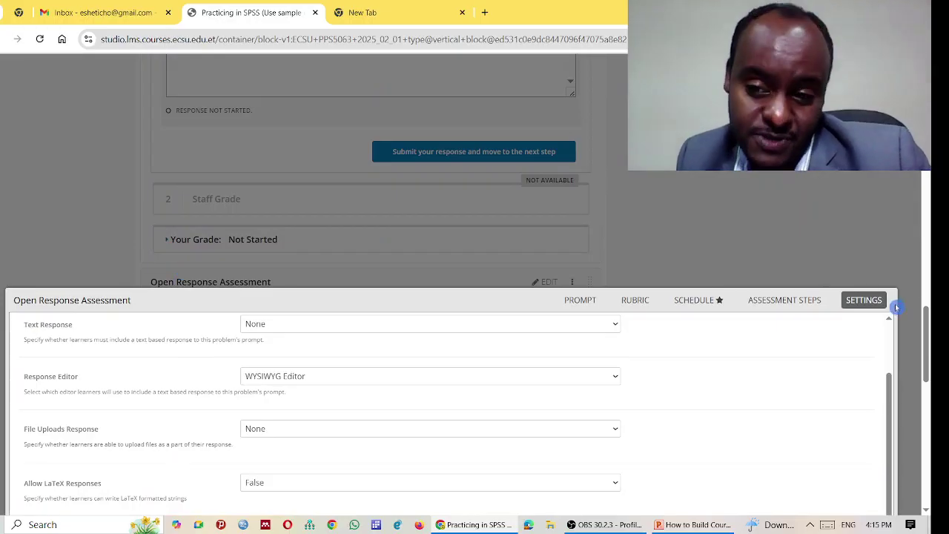
click(345, 13)
click(256, 17)
scroll(667, 322, up, 3)
scroll(667, 322, down, 5)
scroll(657, 323, down, 1)
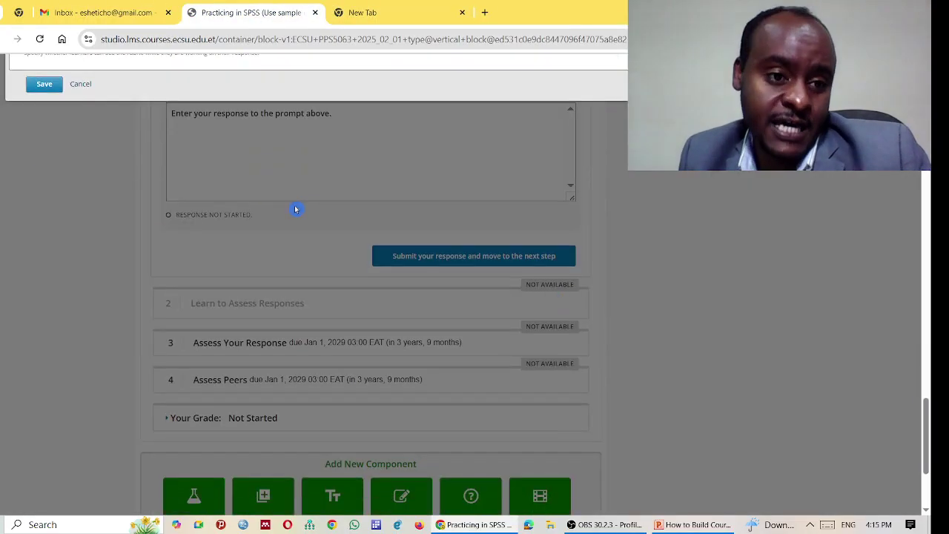
scroll(289, 206, up, 1)
click(92, 150)
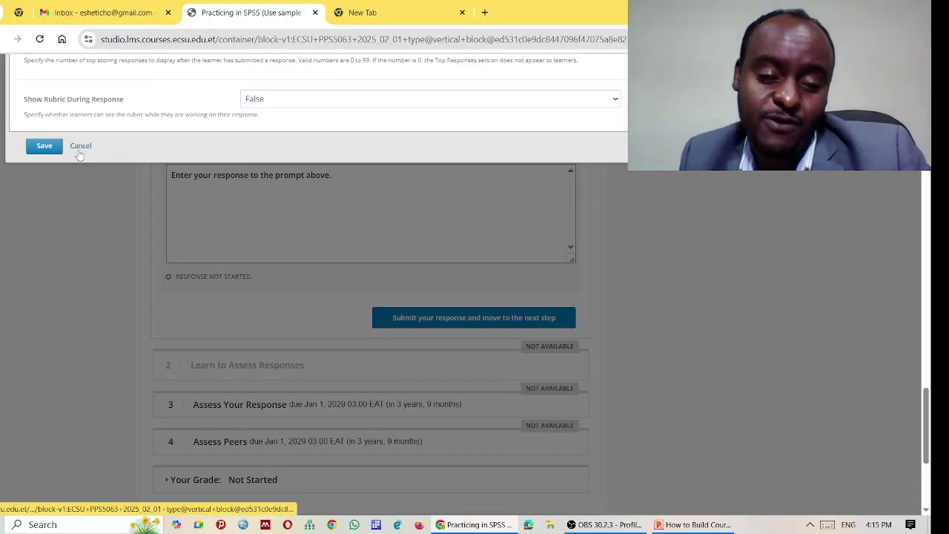
scroll(427, 266, down, 3)
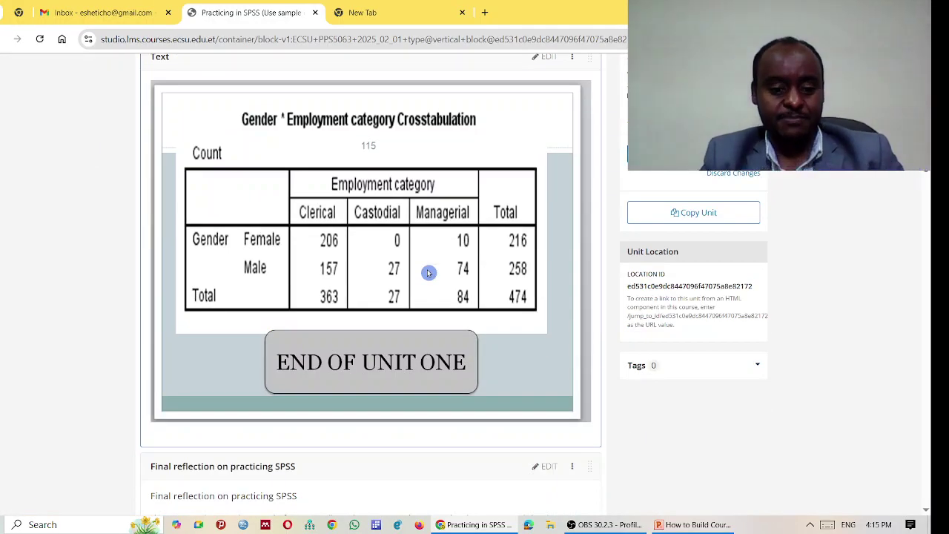
scroll(363, 211, down, 3)
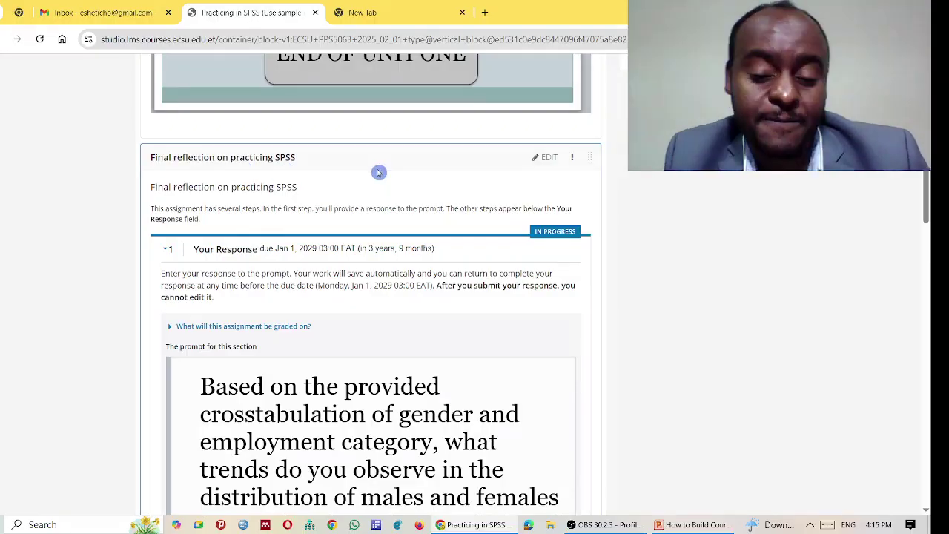
click(548, 156)
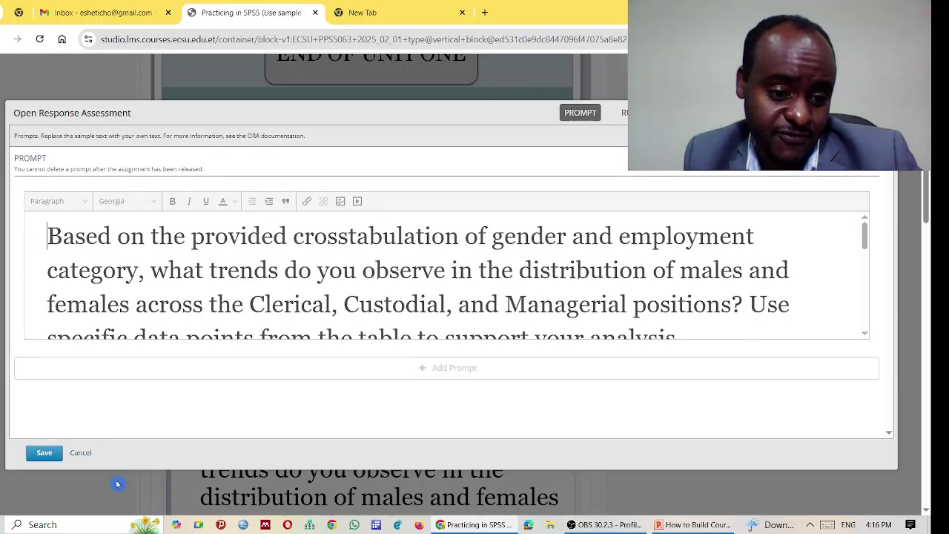
click(80, 452)
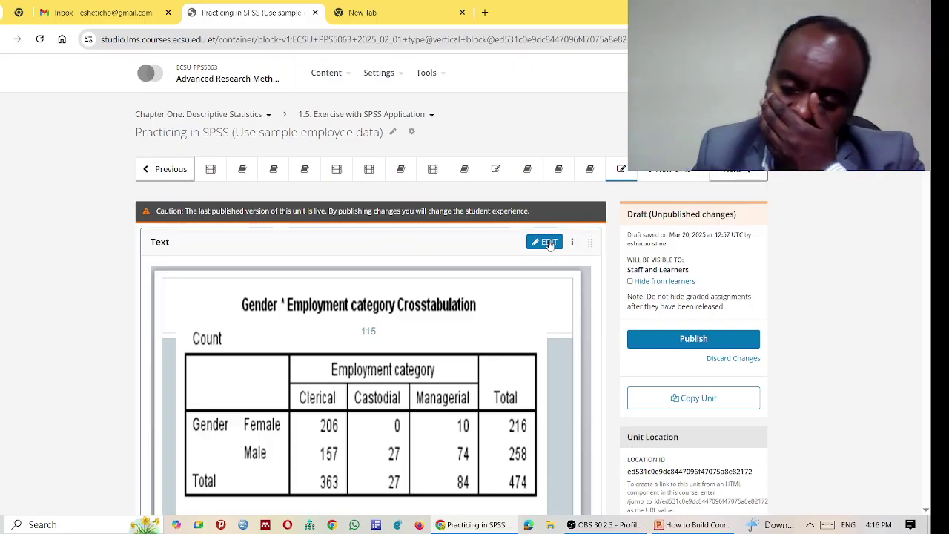
click(547, 240)
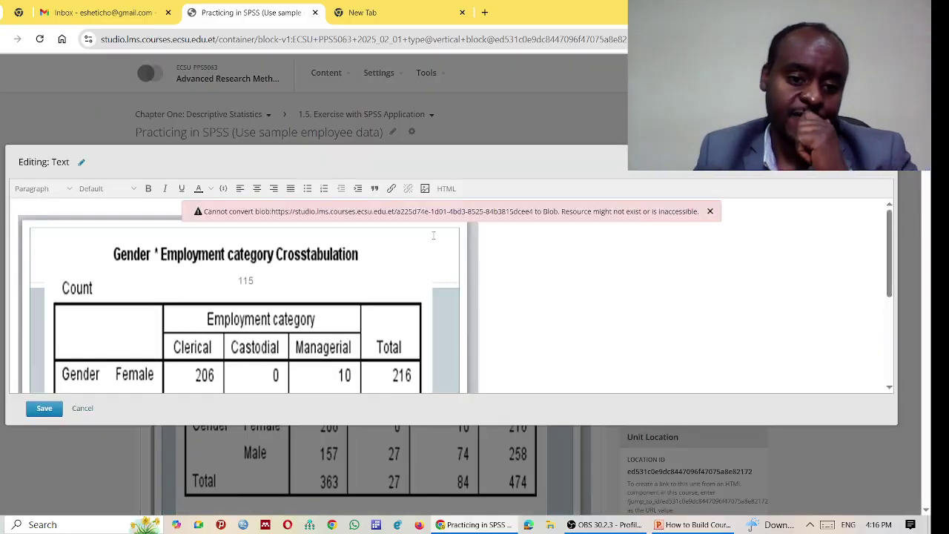
scroll(345, 260, down, 5)
scroll(621, 294, down, 5)
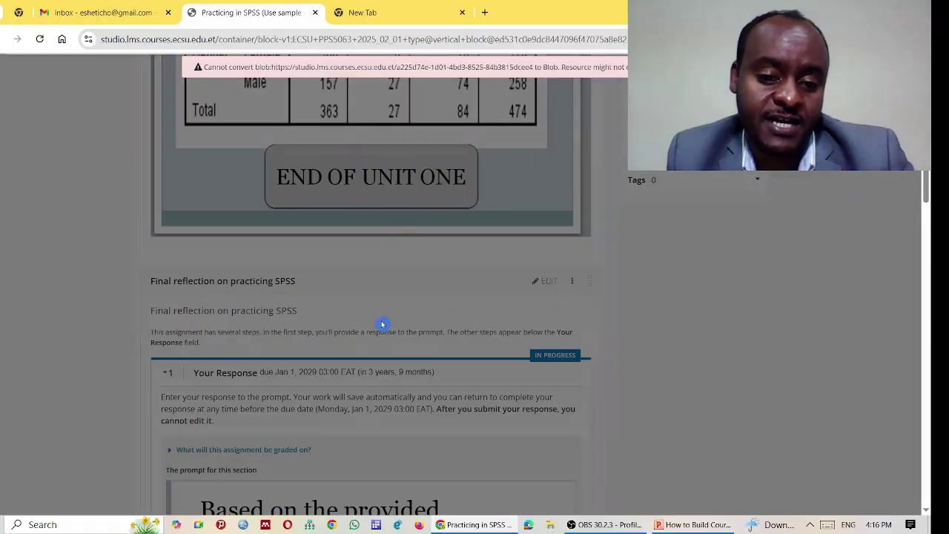
scroll(368, 308, down, 2)
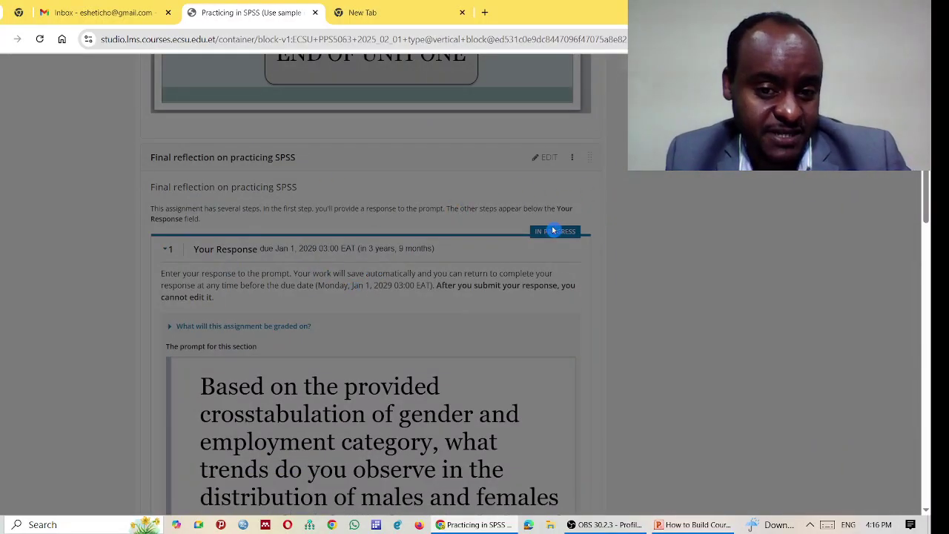
scroll(567, 211, up, 5)
scroll(453, 334, down, 5)
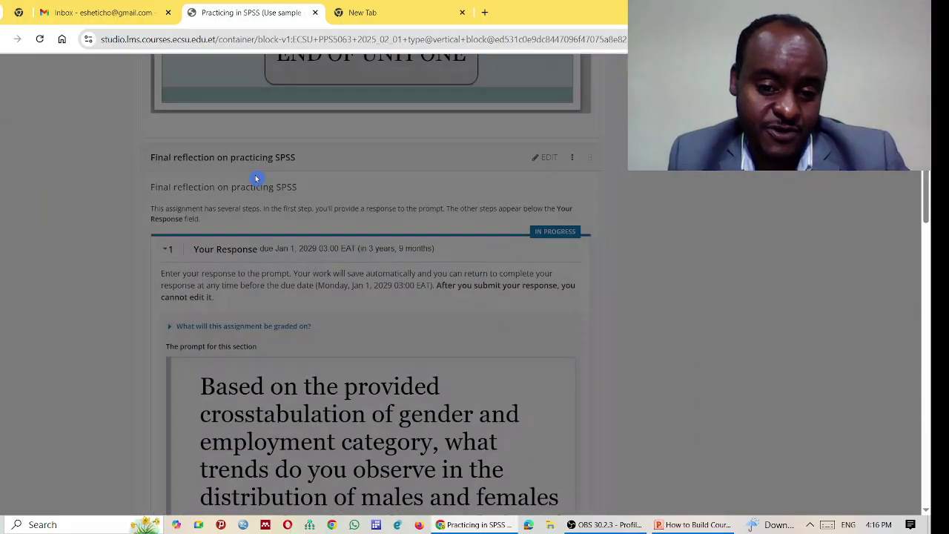
scroll(405, 254, up, 5)
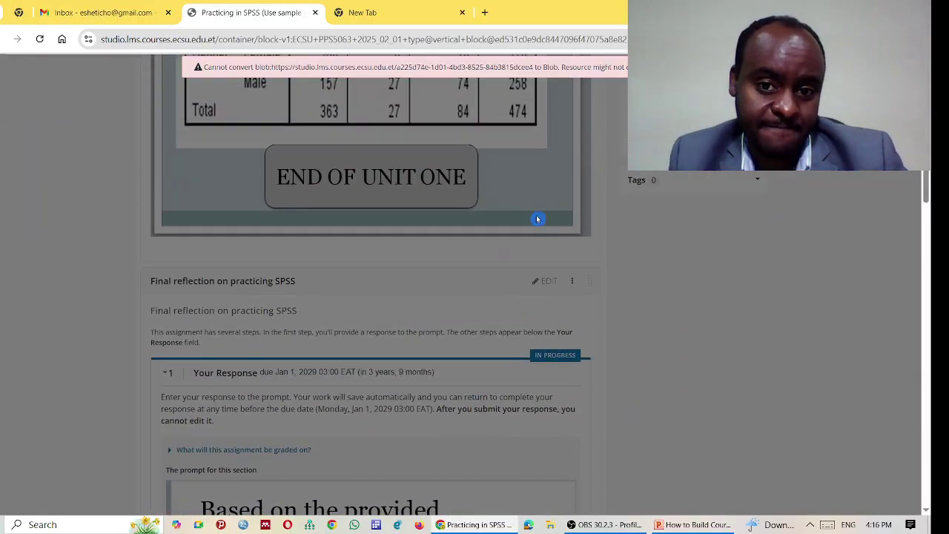
click(81, 284)
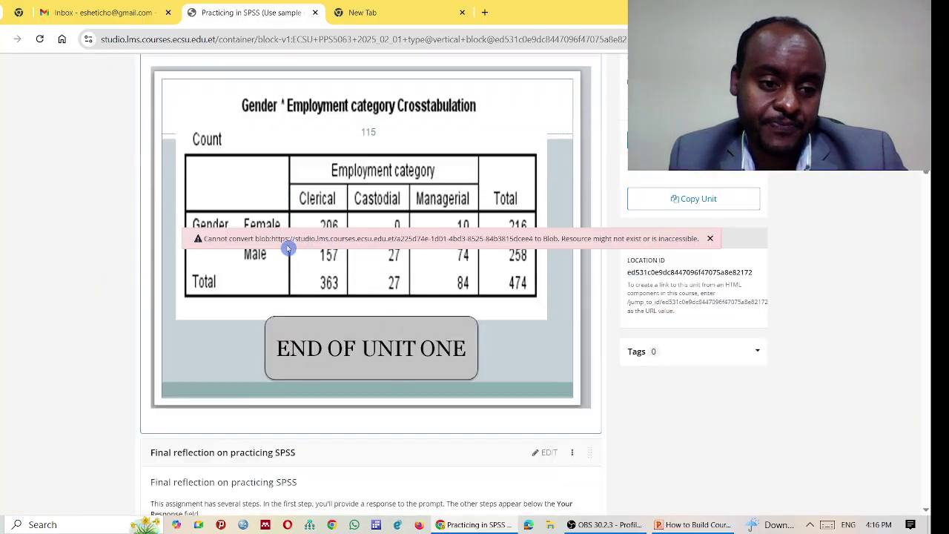
Step: Open the "Final reflection on practicing SPSS" assessment for editing and review the question text in its prompt
scroll(280, 244, down, 5)
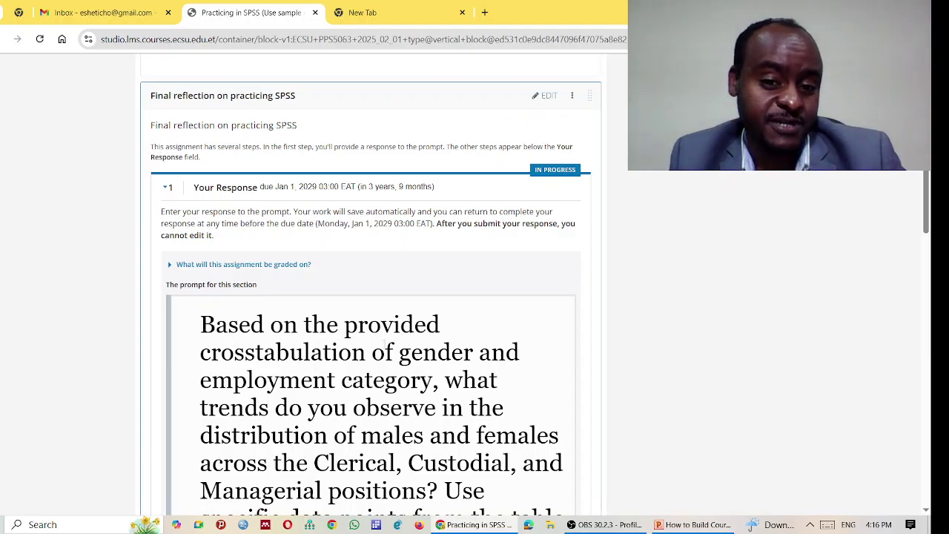
click(541, 95)
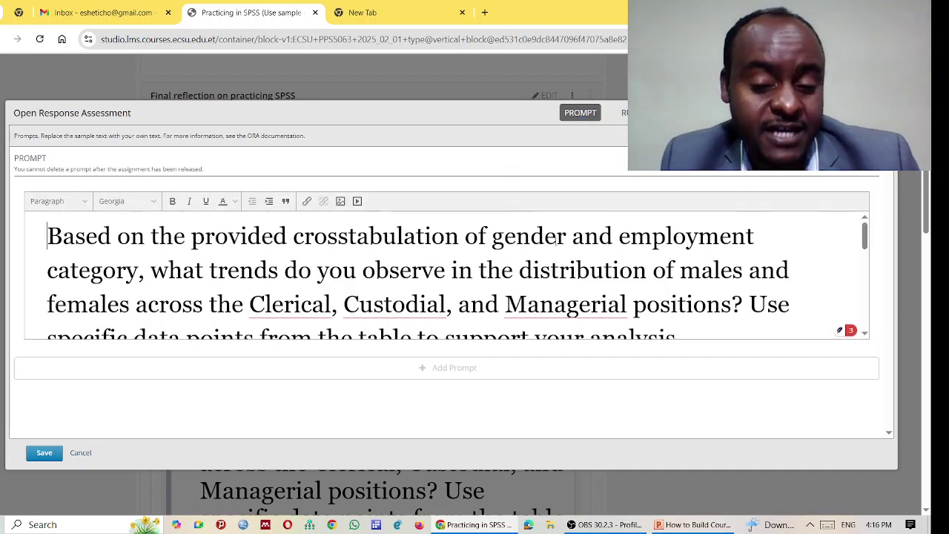
scroll(760, 273, down, 2)
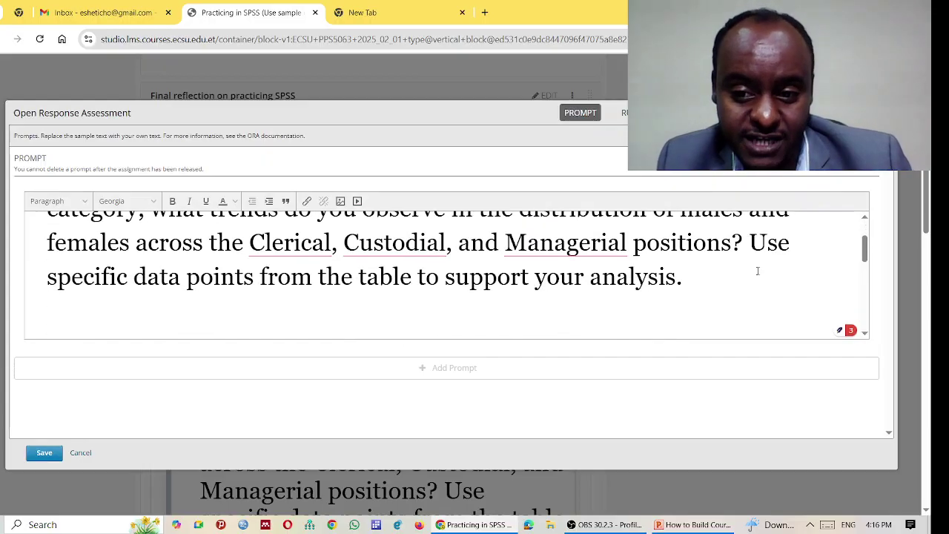
drag(703, 285, 15, 225)
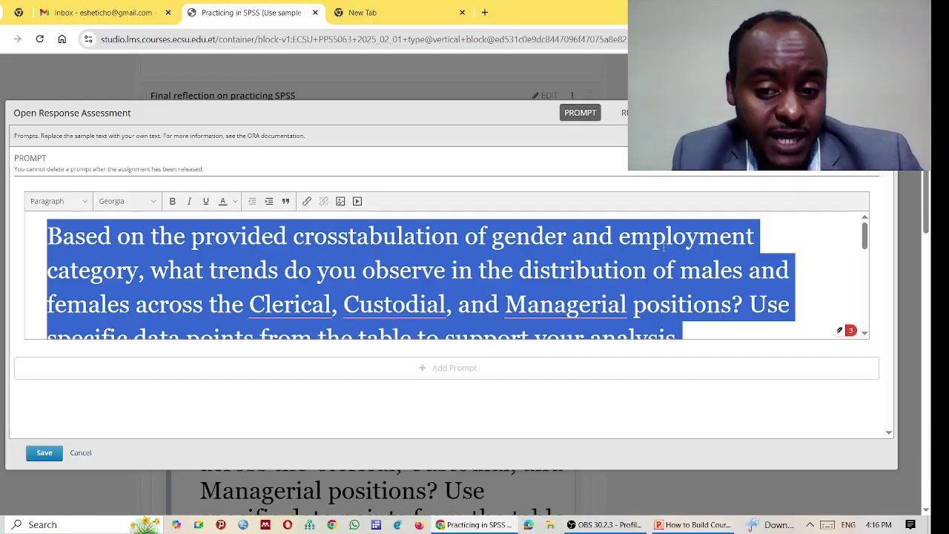
scroll(607, 308, down, 1)
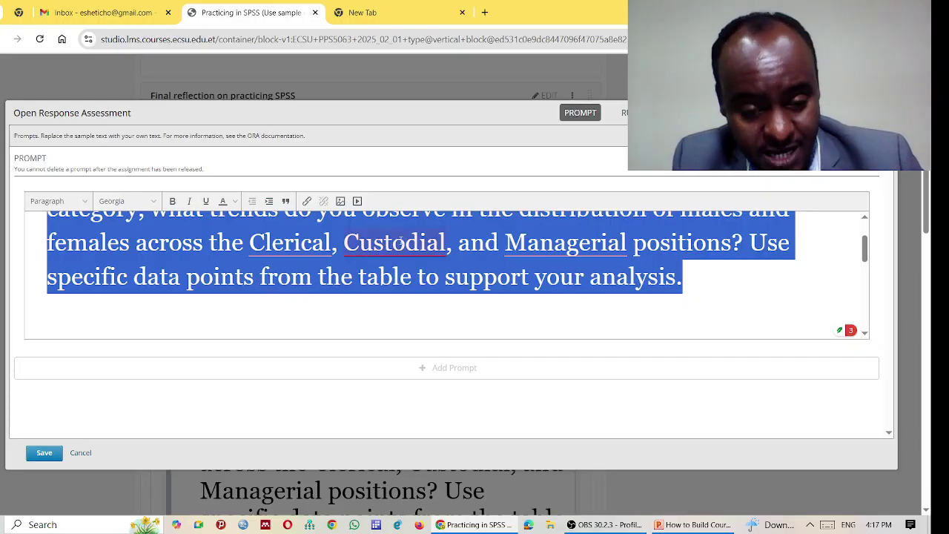
scroll(334, 252, up, 2)
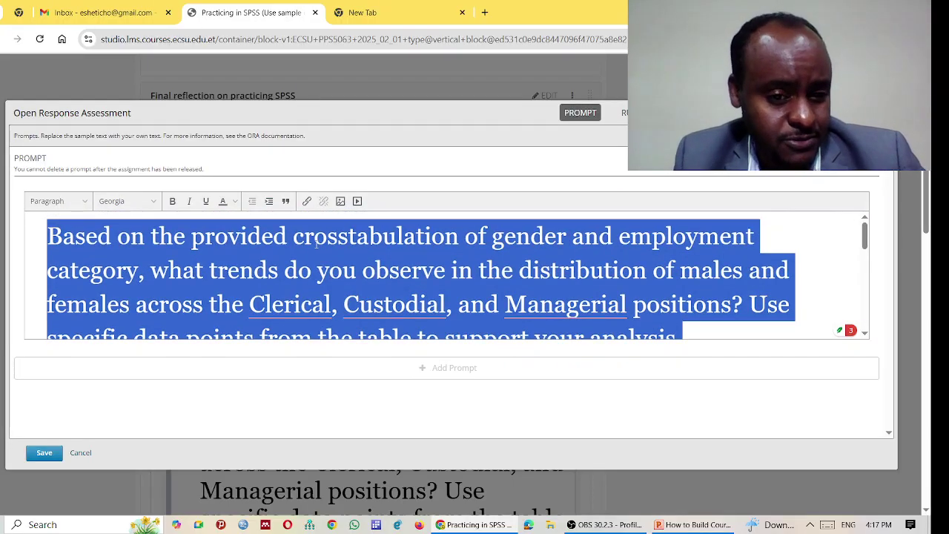
scroll(318, 252, down, 2)
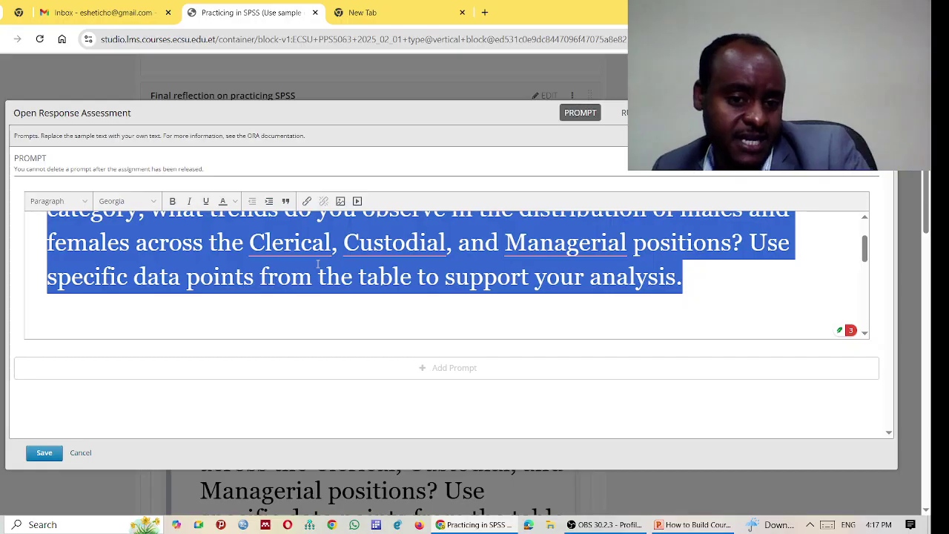
mouse_move(296, 252)
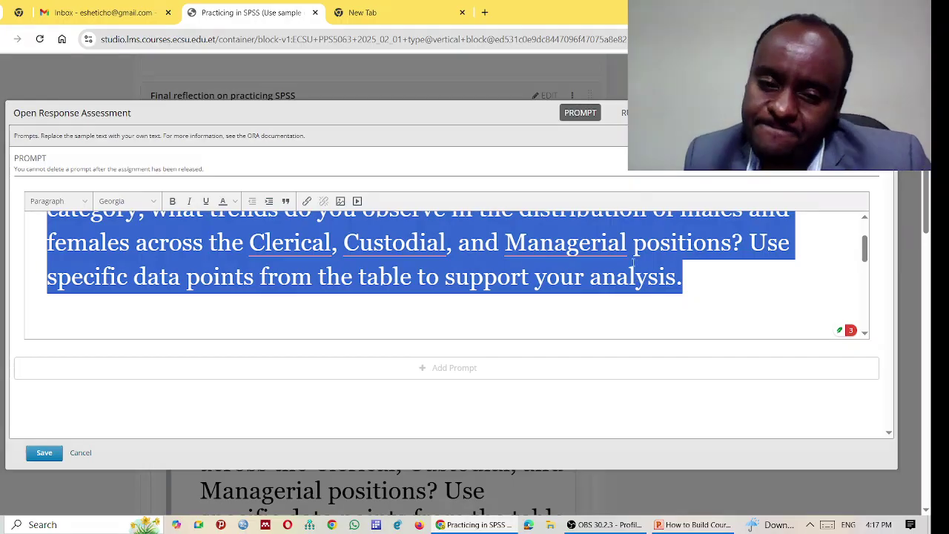
Step: Examine the gender and employment category crosstabulation image placed below the question in the prompt
key(ctrl+v)
scroll(676, 245, down, 3)
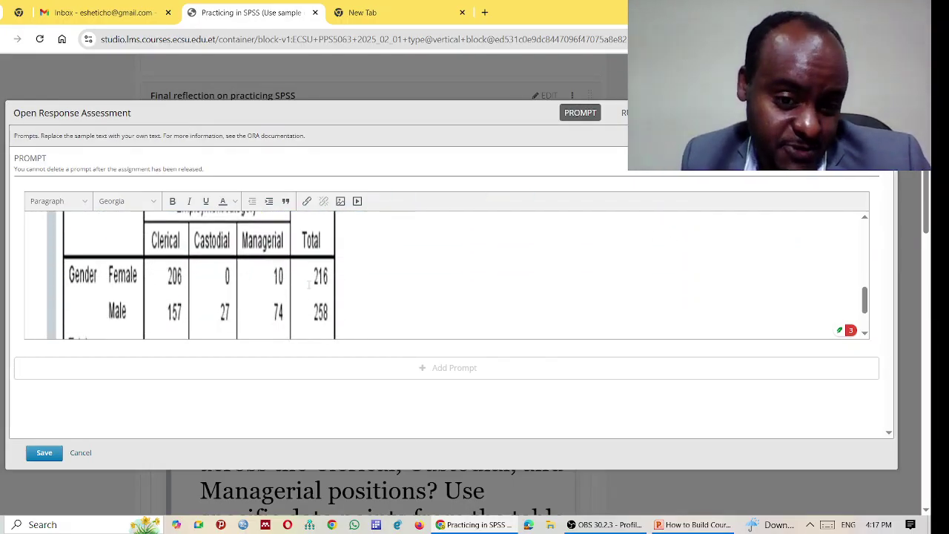
scroll(314, 286, down, 1)
scroll(260, 273, up, 1)
scroll(259, 273, down, 1)
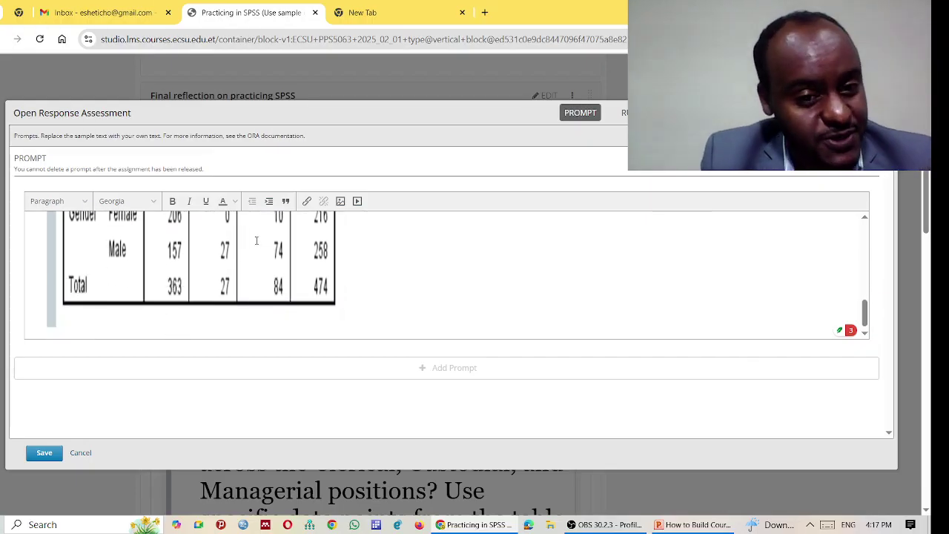
scroll(255, 240, up, 1)
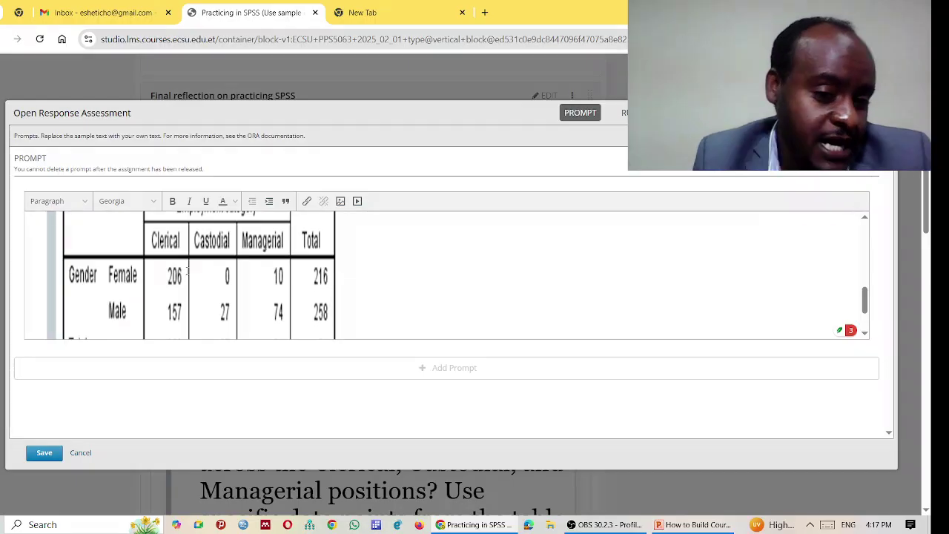
mouse_move(326, 276)
mouse_down()
mouse_move(304, 279)
mouse_move(331, 281)
mouse_up()
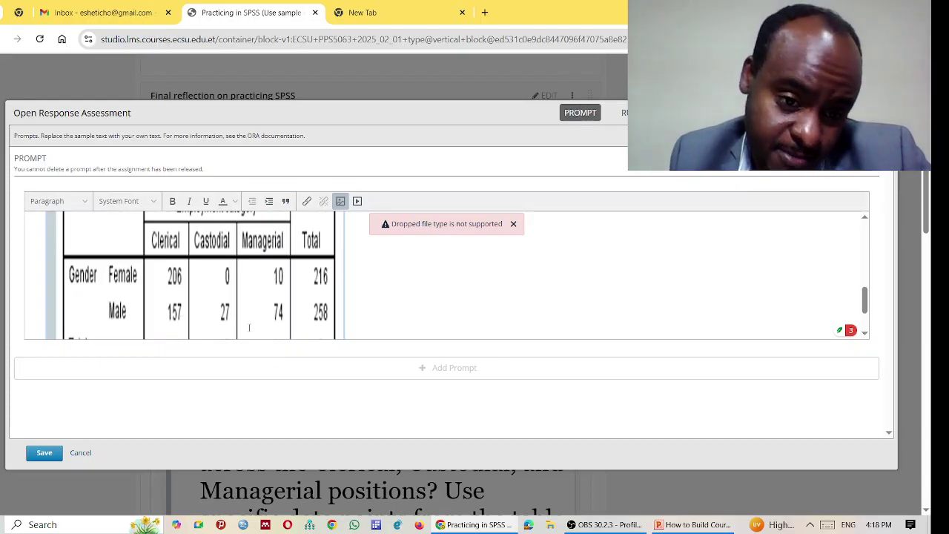
Step: Go back over the crosstabulation image's heading and highlight the prompt's question text above it
click(323, 345)
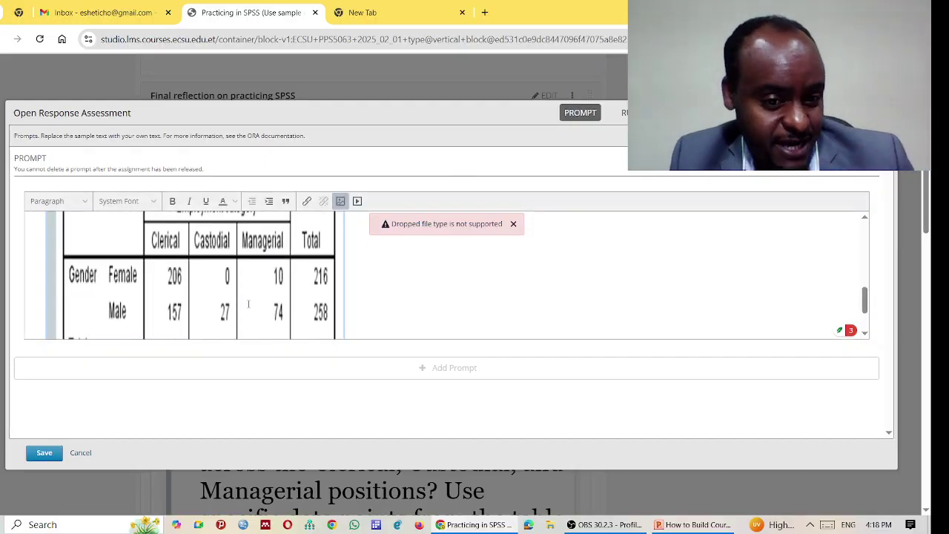
scroll(249, 304, down, 1)
scroll(385, 298, up, 3)
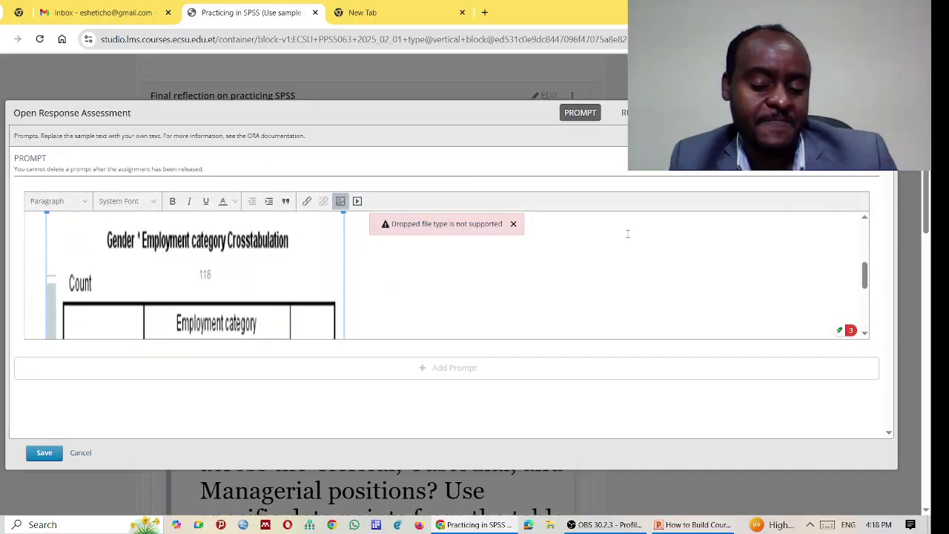
scroll(605, 233, up, 3)
scroll(374, 292, down, 2)
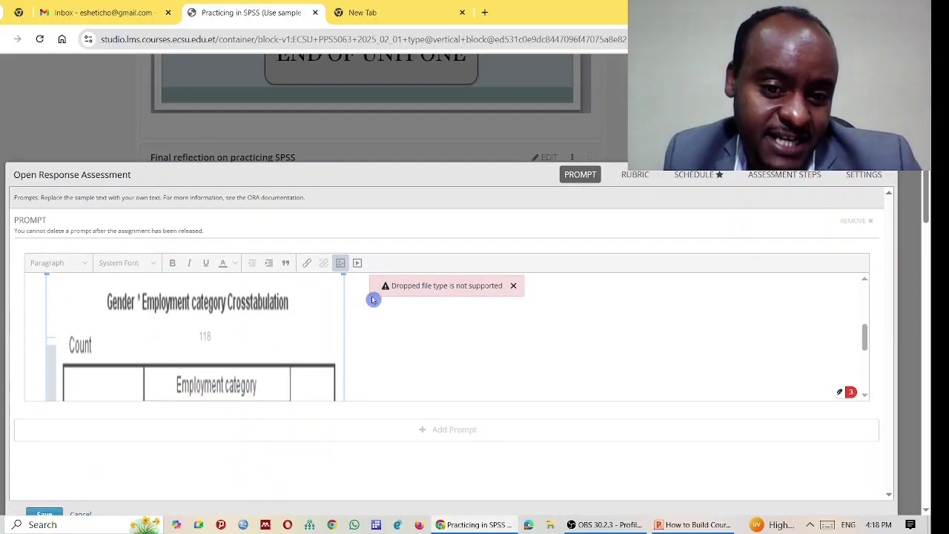
scroll(374, 291, up, 5)
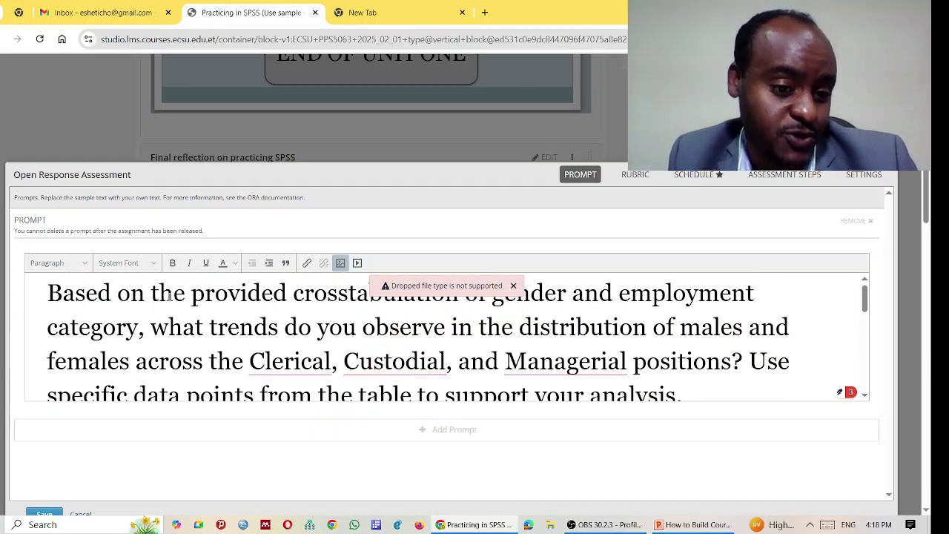
drag(688, 391, 476, 270)
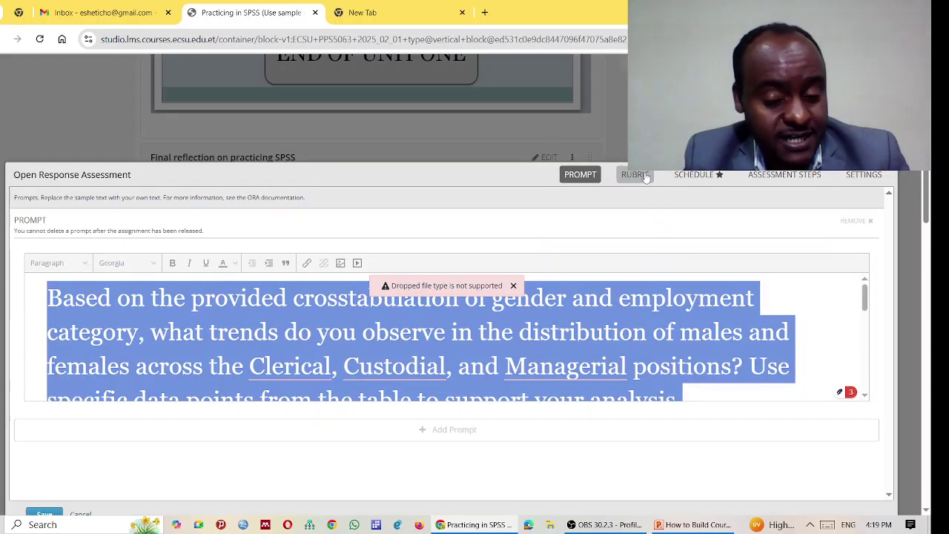
Step: Open the assessment's rubric, dismiss the file-type warning, and review the name and prompt of the "Trend identification" criterion
click(635, 175)
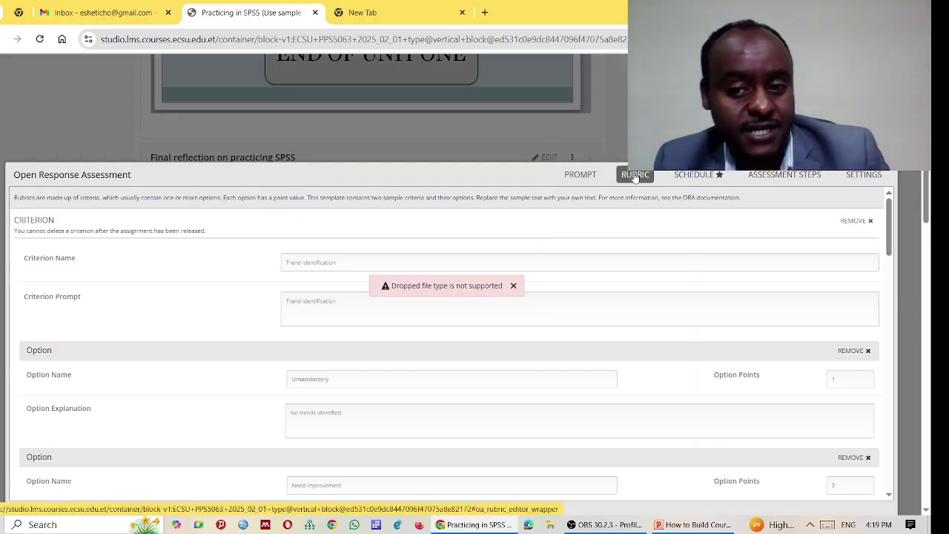
click(513, 285)
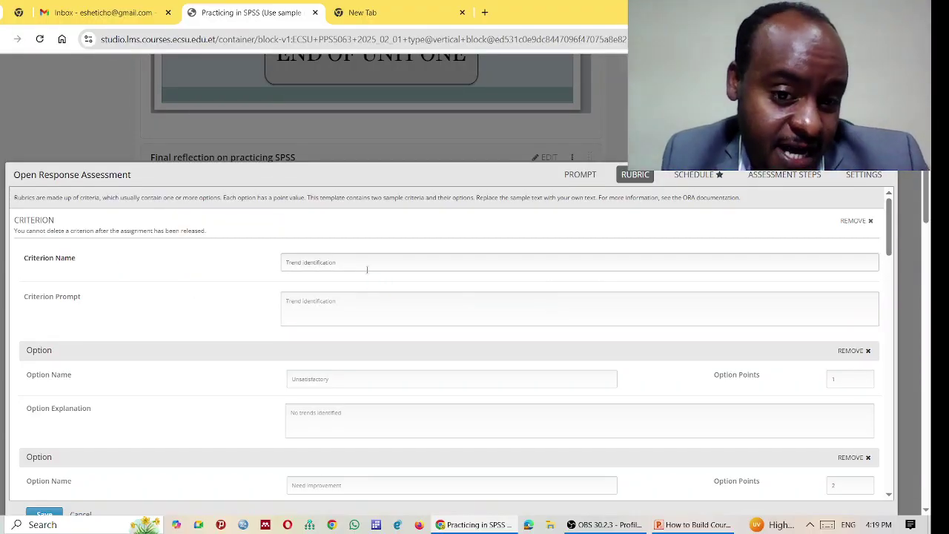
drag(354, 262, 76, 257)
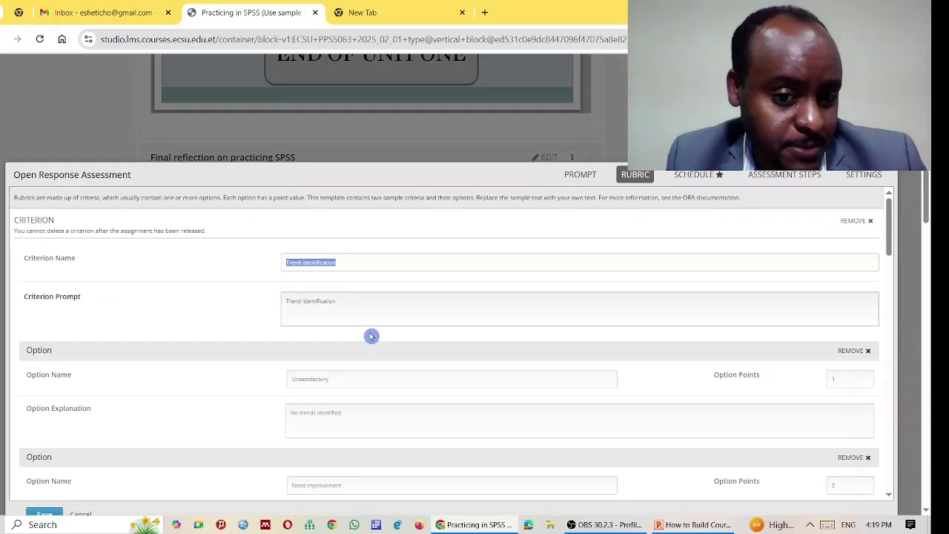
drag(355, 304, 12, 415)
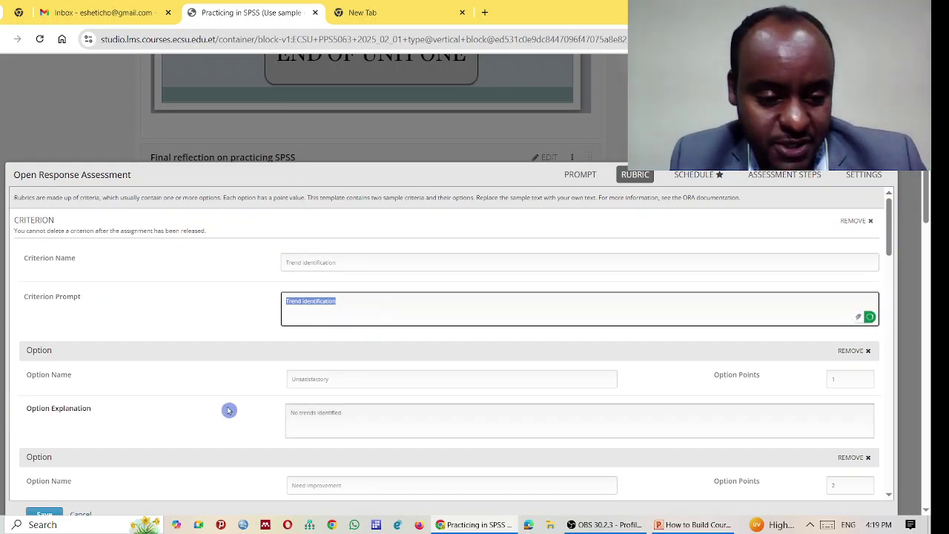
scroll(207, 381, down, 1)
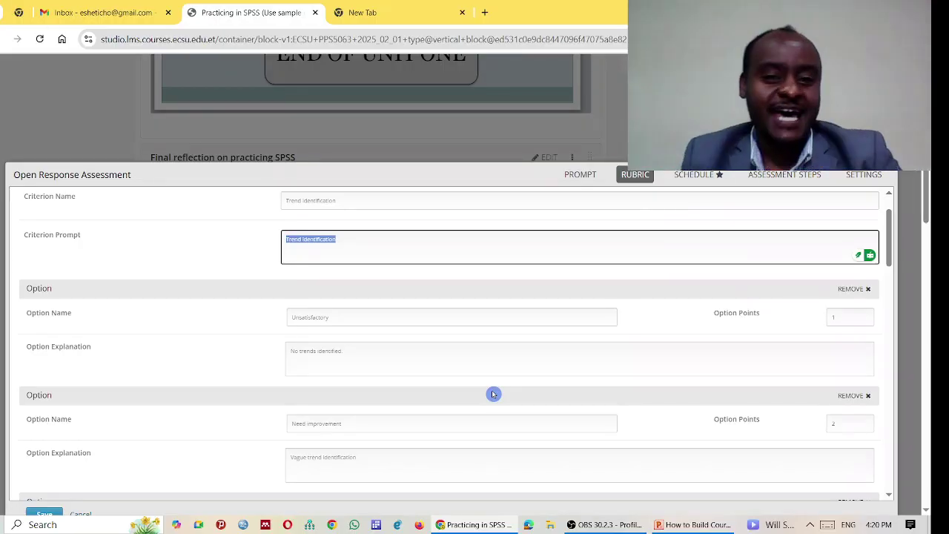
scroll(807, 311, up, 1)
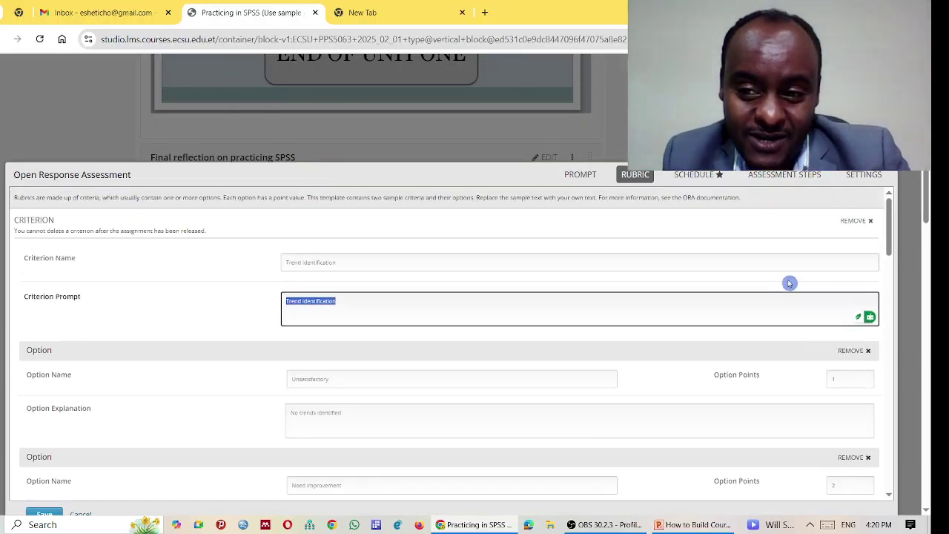
scroll(804, 271, up, 2)
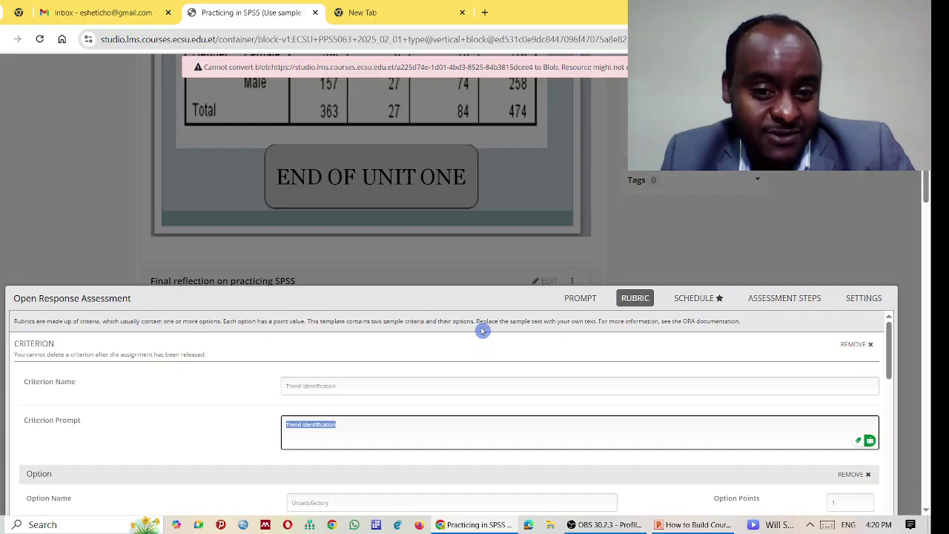
Step: Examine the "Unsatisfactory" option of the "Trend identification" criterion, highlighting its explanation
scroll(552, 314, down, 1)
click(408, 408)
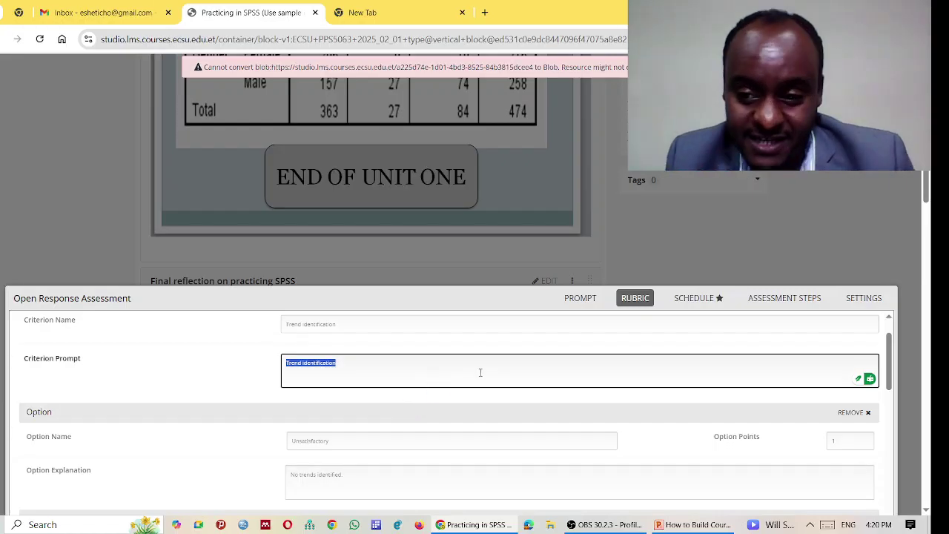
scroll(434, 212, down, 3)
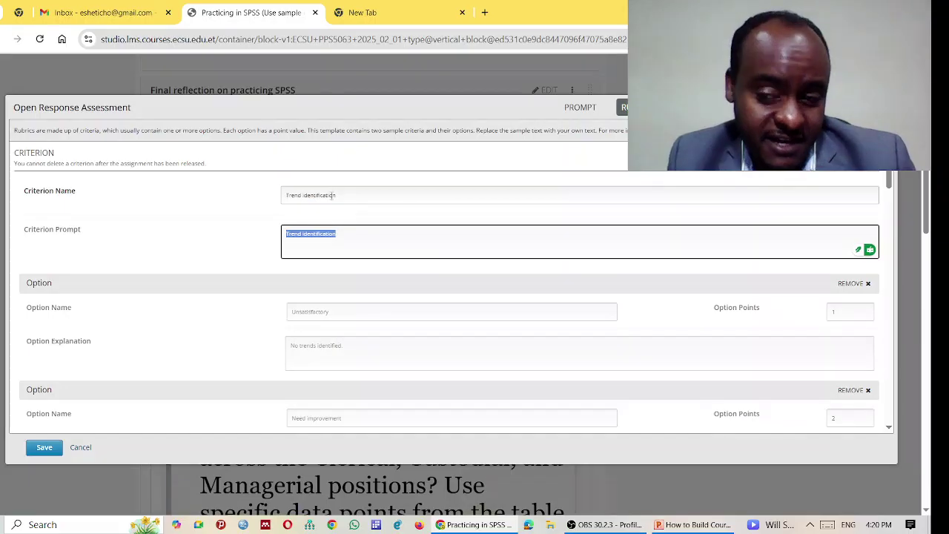
scroll(830, 234, up, 2)
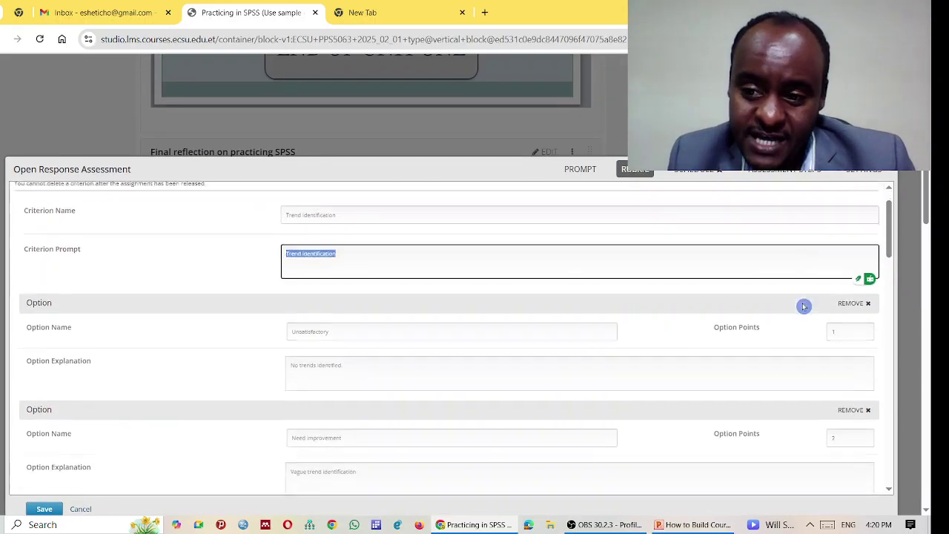
scroll(803, 306, down, 1)
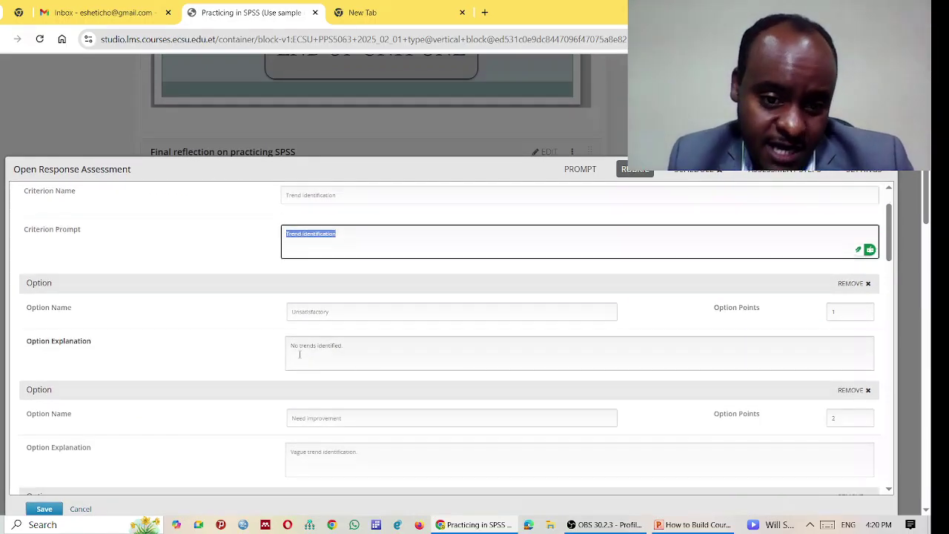
click(353, 349)
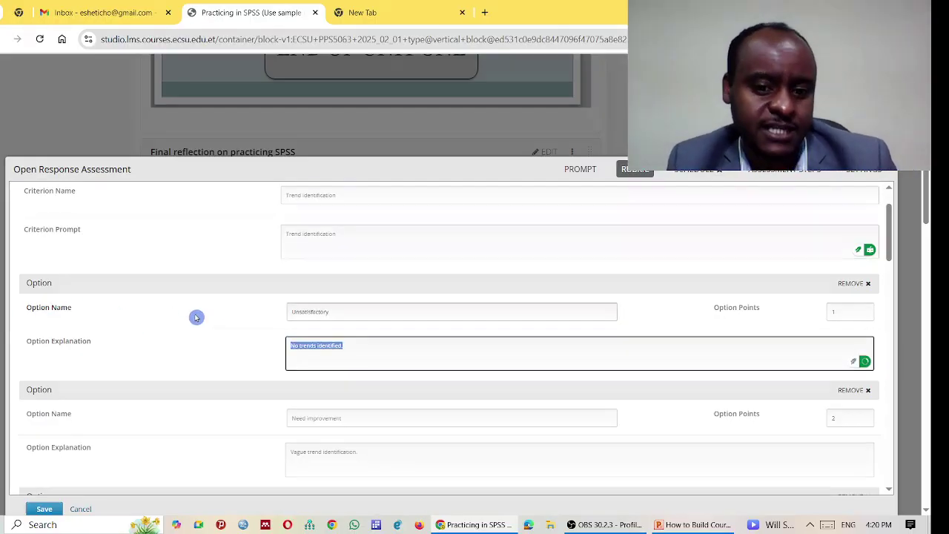
Step: Review the name, points and explanation of the "Need improvement" option in the "Trend identification" criterion
scroll(348, 288, down, 1)
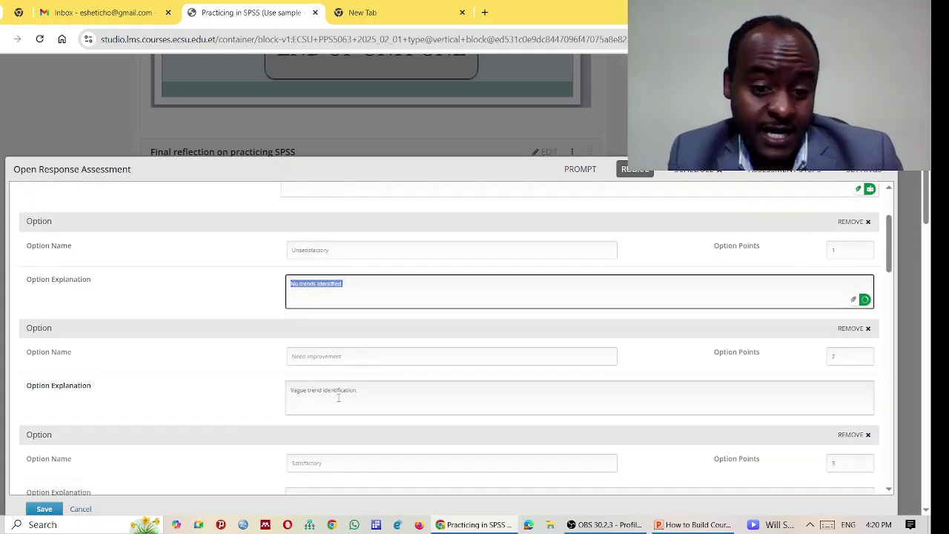
click(352, 356)
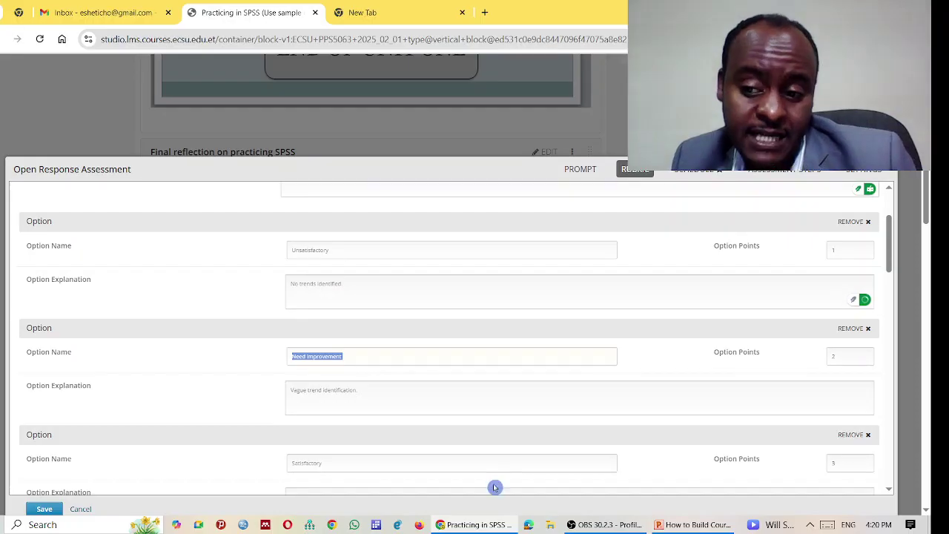
double_click(725, 352)
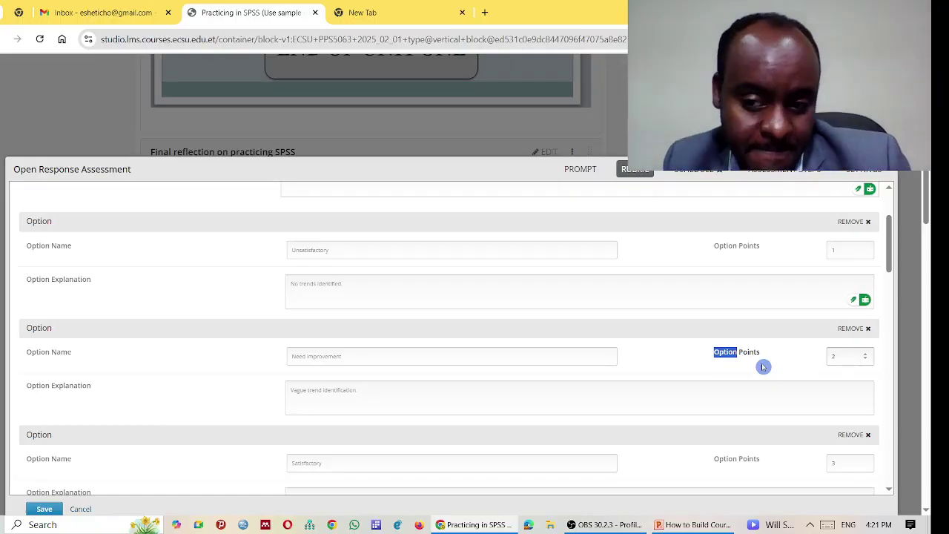
click(837, 356)
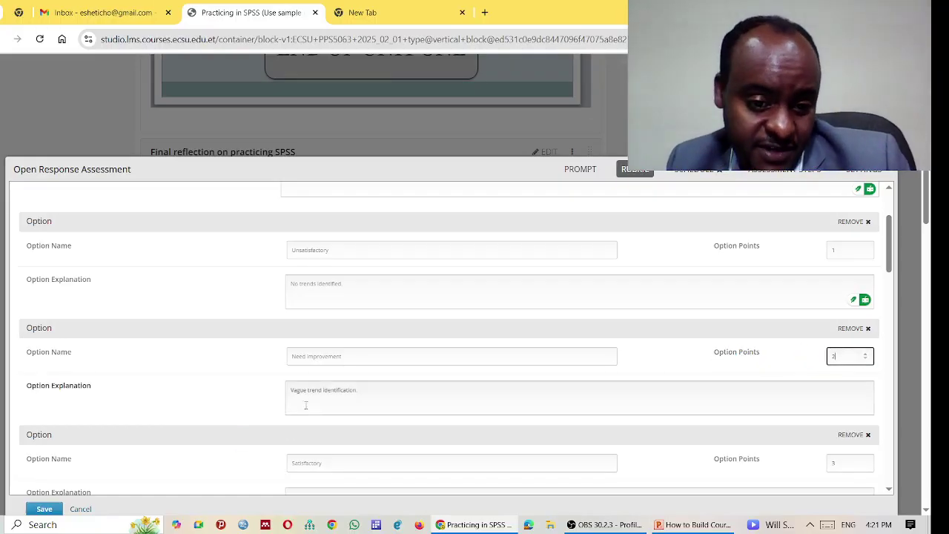
triple_click(375, 398)
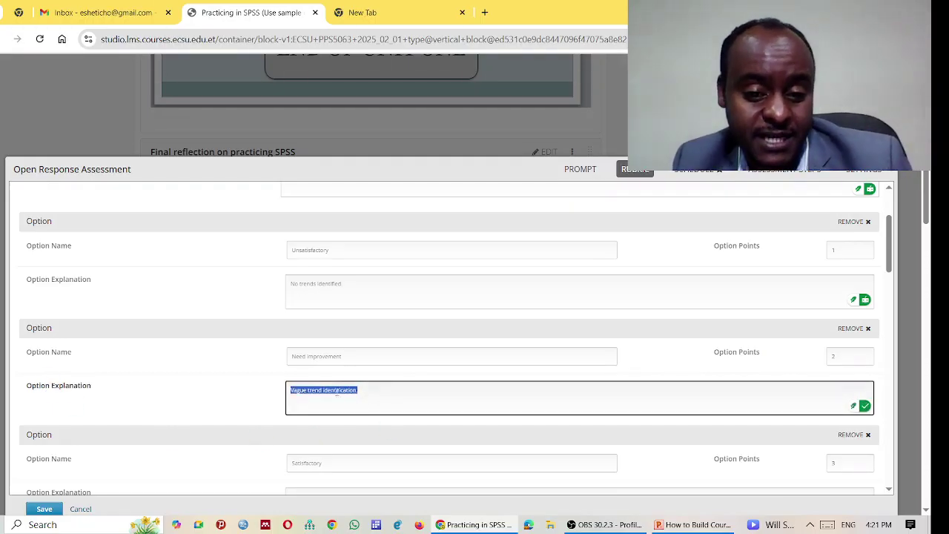
drag(360, 358, 175, 337)
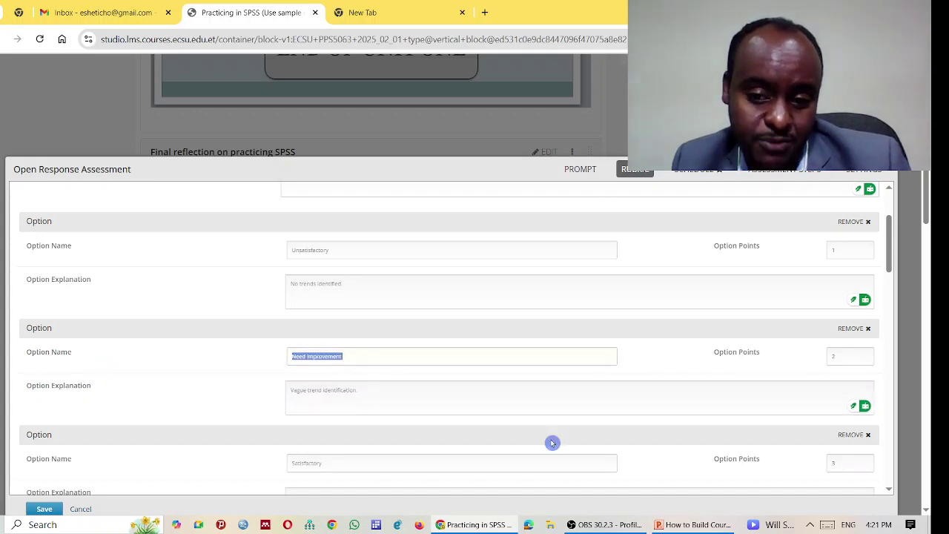
Step: Review the points of the "Need improvement" option and the name and points of the "Satisfactory" option in the rubric
drag(847, 357, 425, 291)
scroll(425, 291, down, 2)
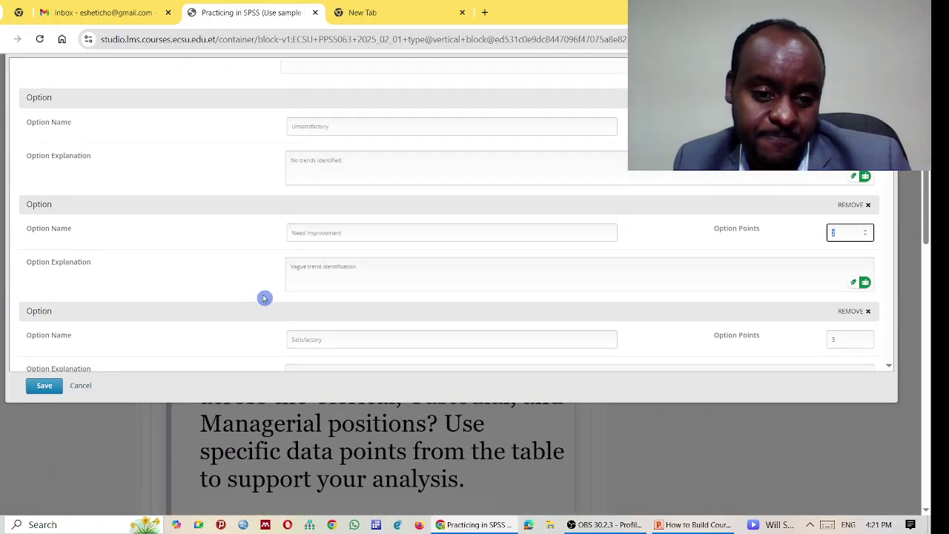
scroll(304, 277, down, 1)
drag(329, 277, 290, 278)
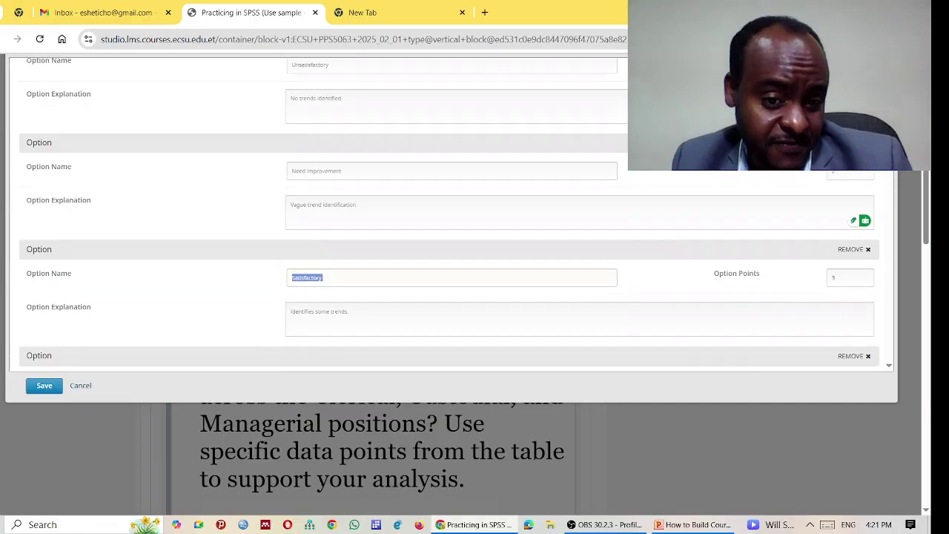
drag(851, 278, 345, 324)
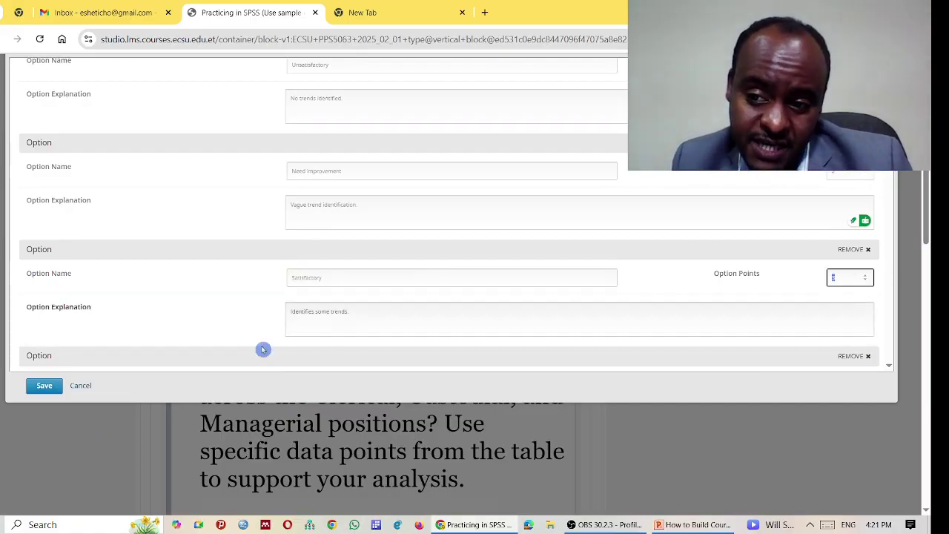
Step: Clear the "Satisfactory" option's name, set its points to 4, and highlight its explanation
drag(333, 277, 290, 277)
key(BackSpace)
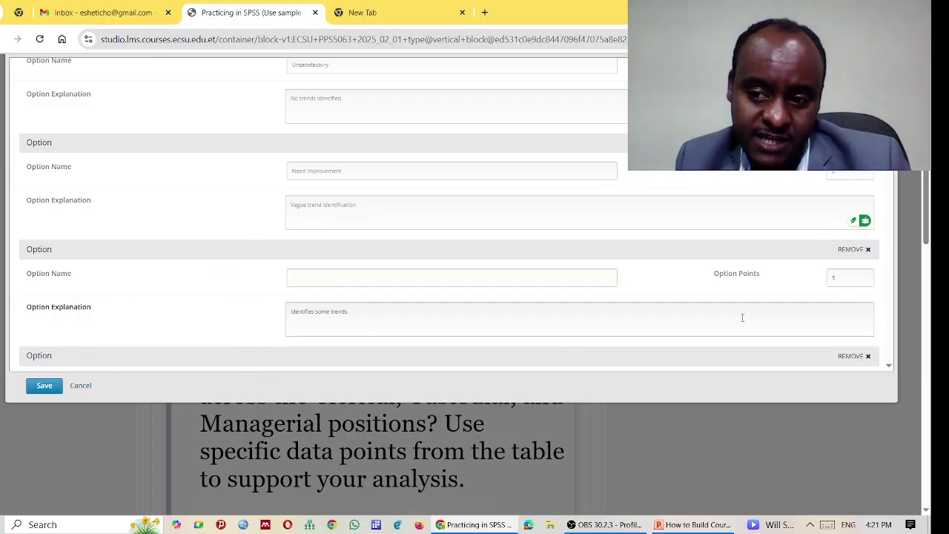
drag(841, 287, 382, 237)
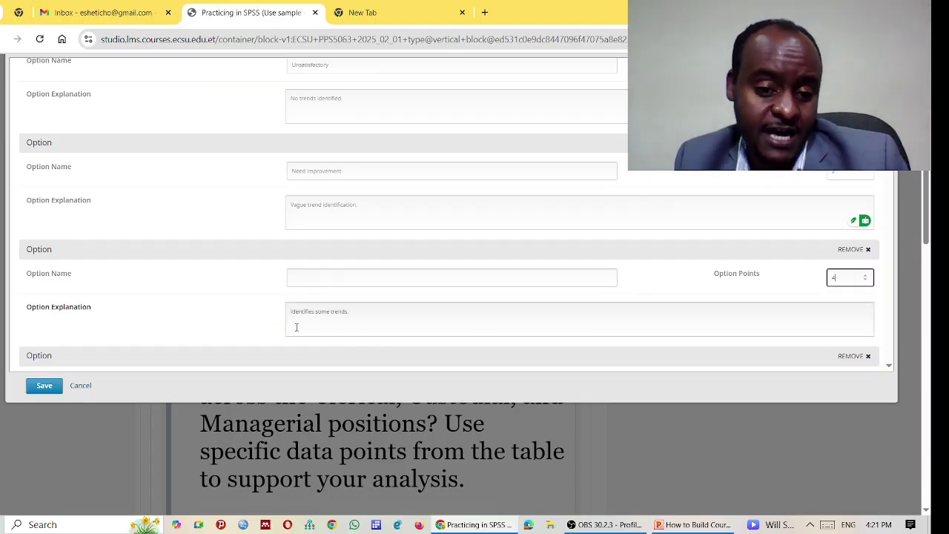
triple_click(374, 320)
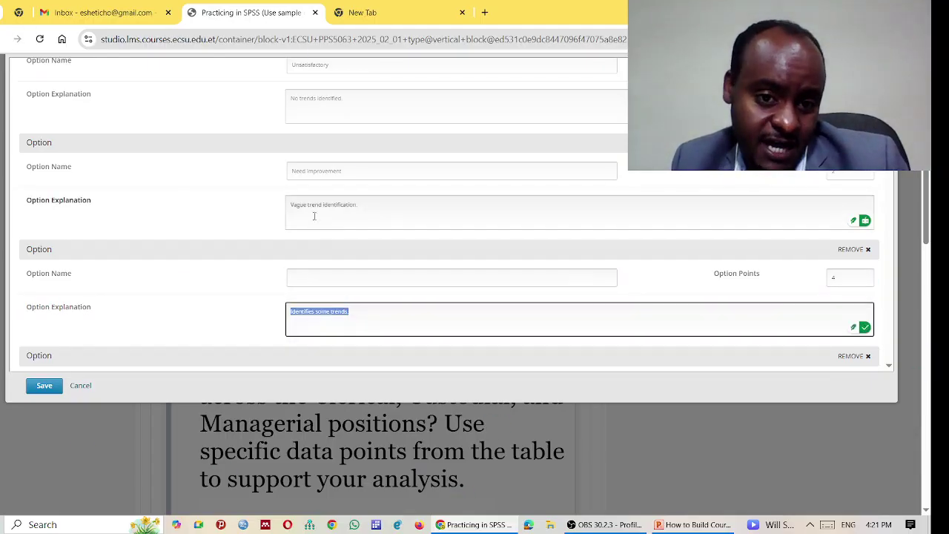
Step: Review the points and explanation of the "Proficient" option in the "Trend identification" criterion
scroll(302, 293, down, 1)
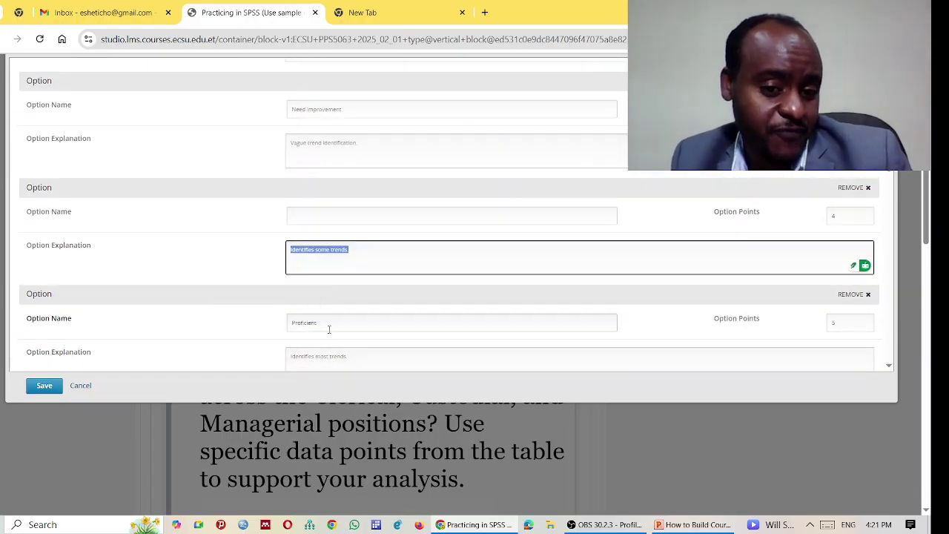
click(843, 318)
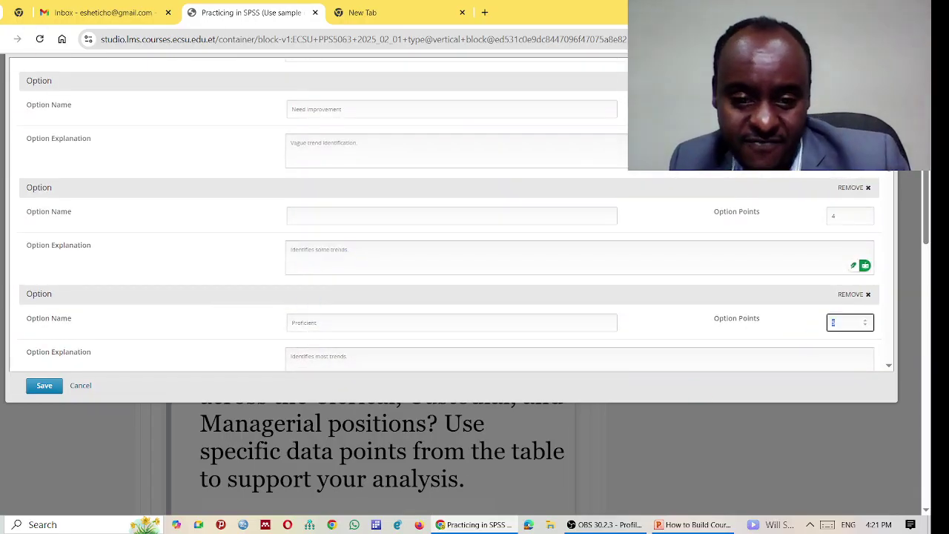
scroll(174, 254, down, 2)
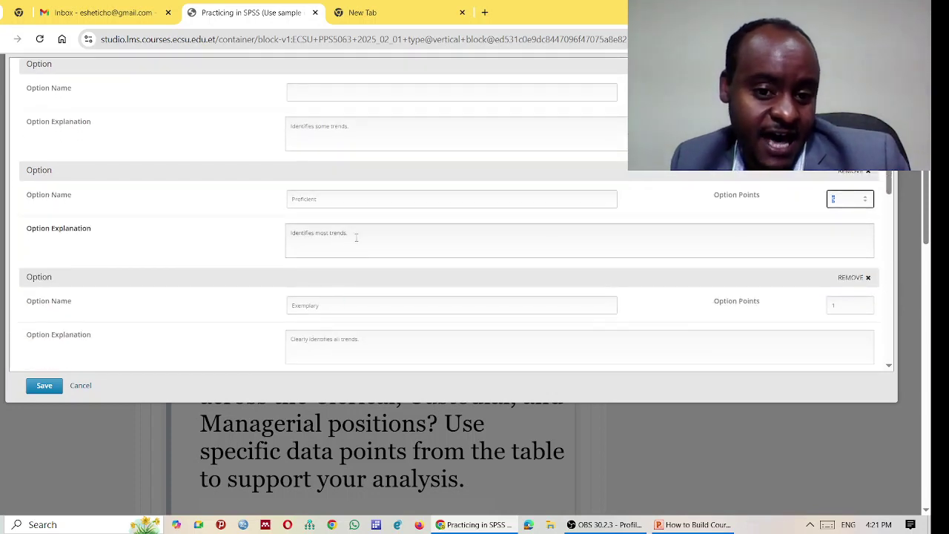
click(364, 235)
key(ctrl+a)
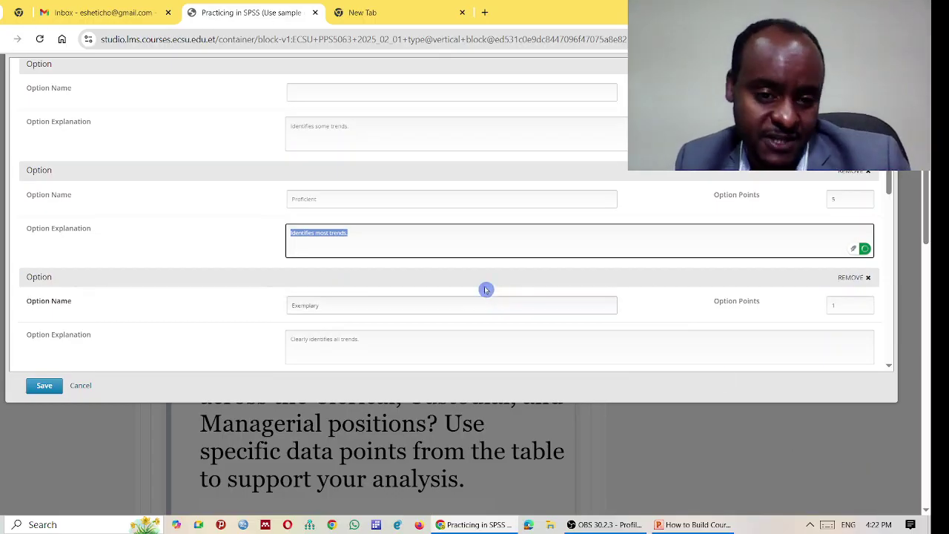
Step: Set the "Exemplary" option's points to 7 and highlight its explanation
click(334, 305)
key(ctrl+a)
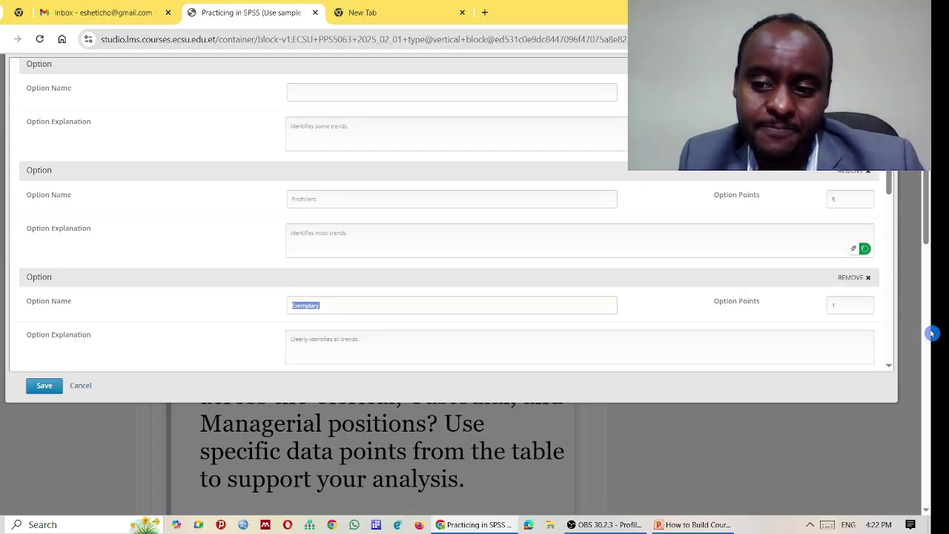
click(834, 304)
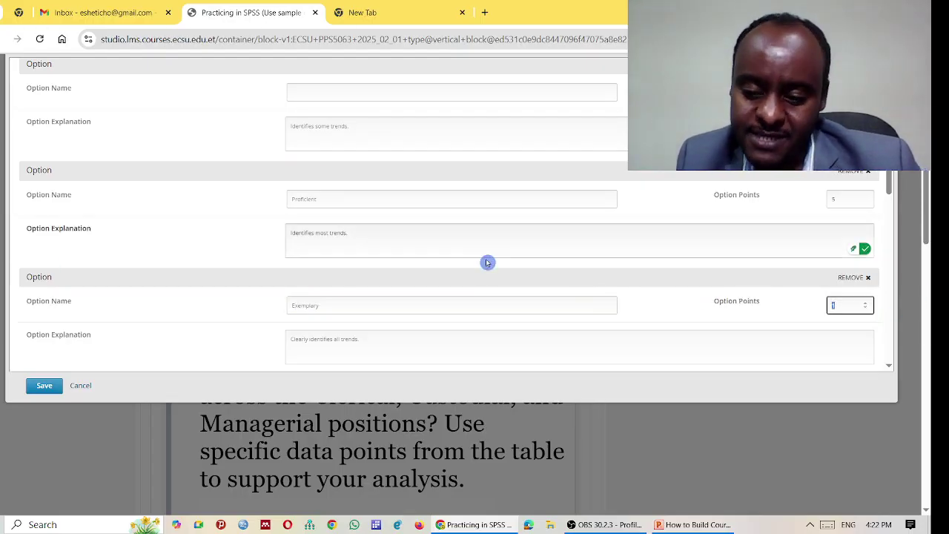
click(326, 356)
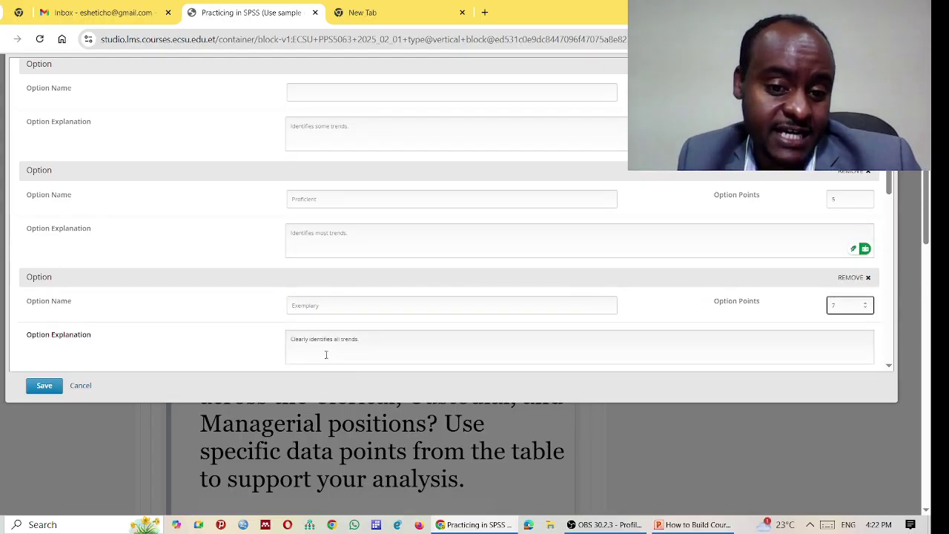
triple_click(367, 338)
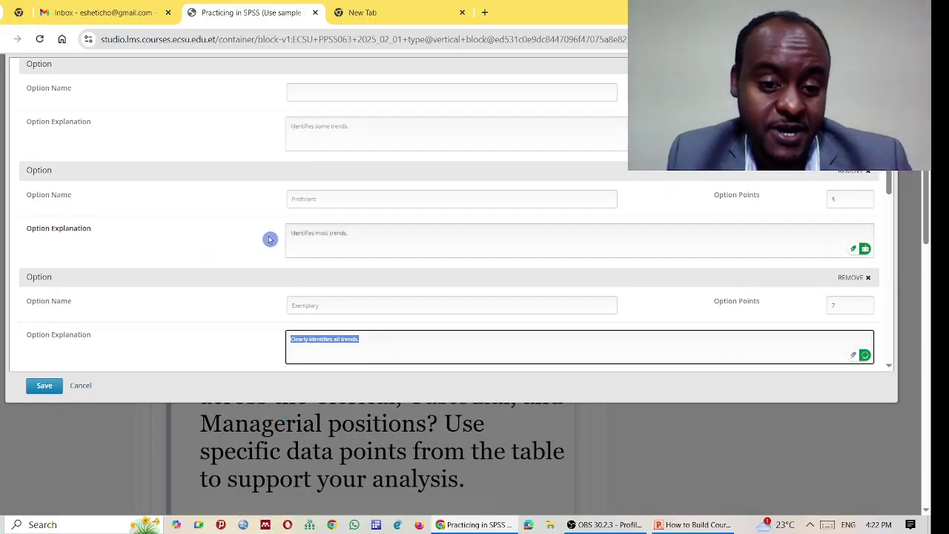
Step: Open the assessment steps and review the available grading steps, trying out Peer Assessment
scroll(739, 174, up, 5)
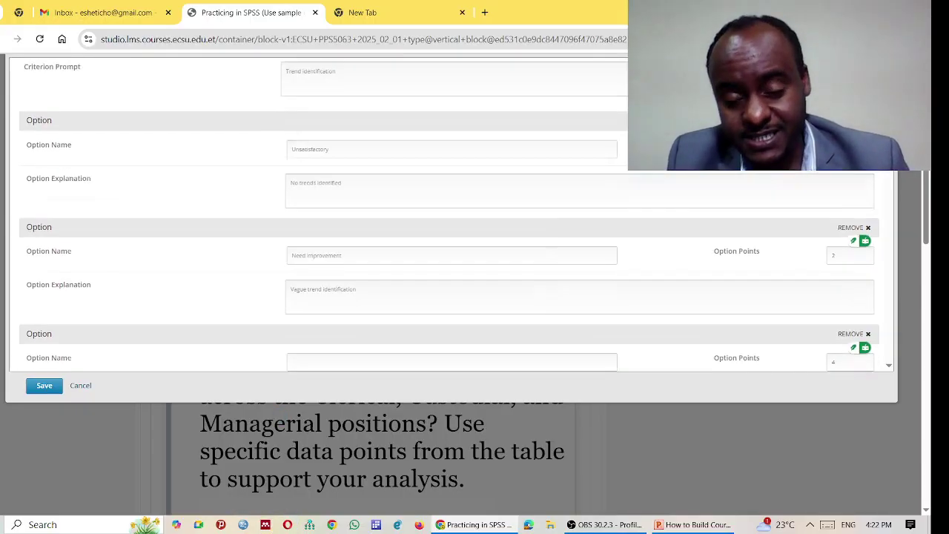
scroll(722, 181, up, 1)
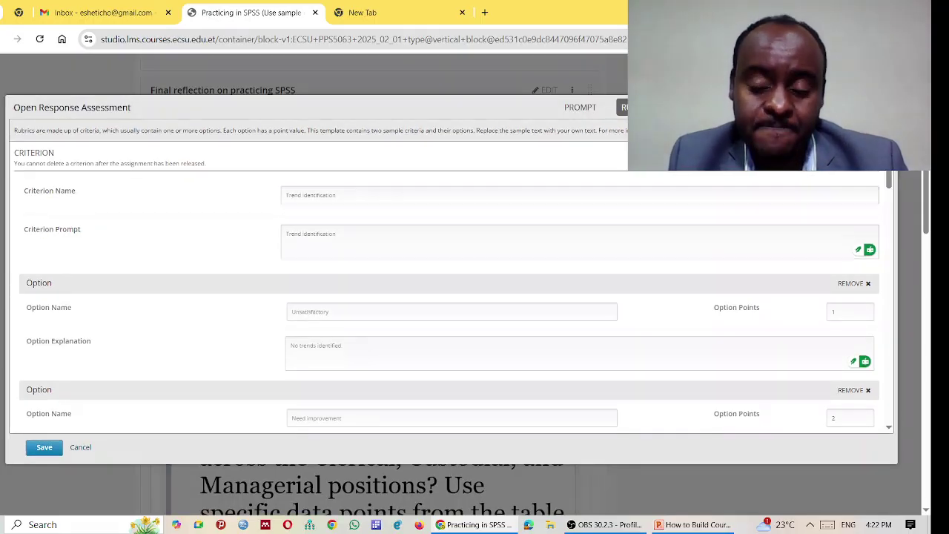
click(700, 108)
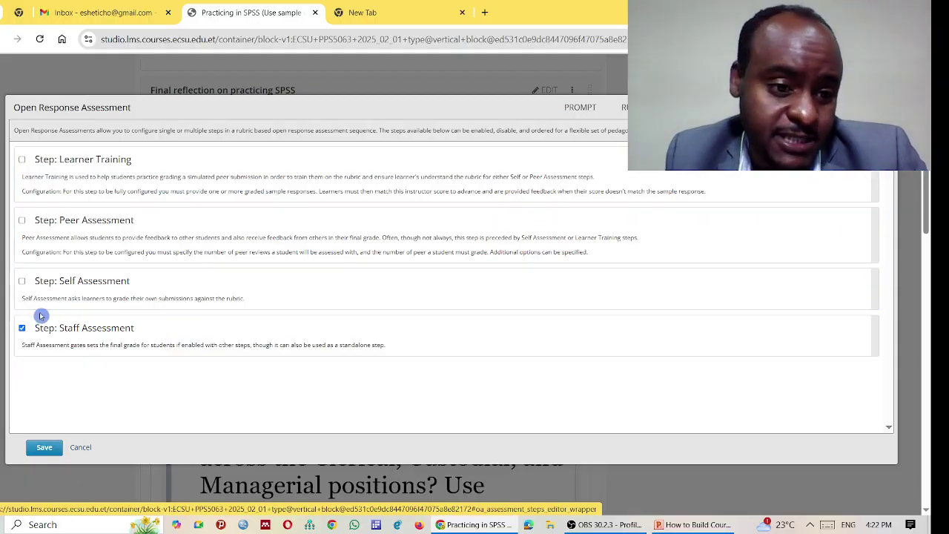
click(22, 223)
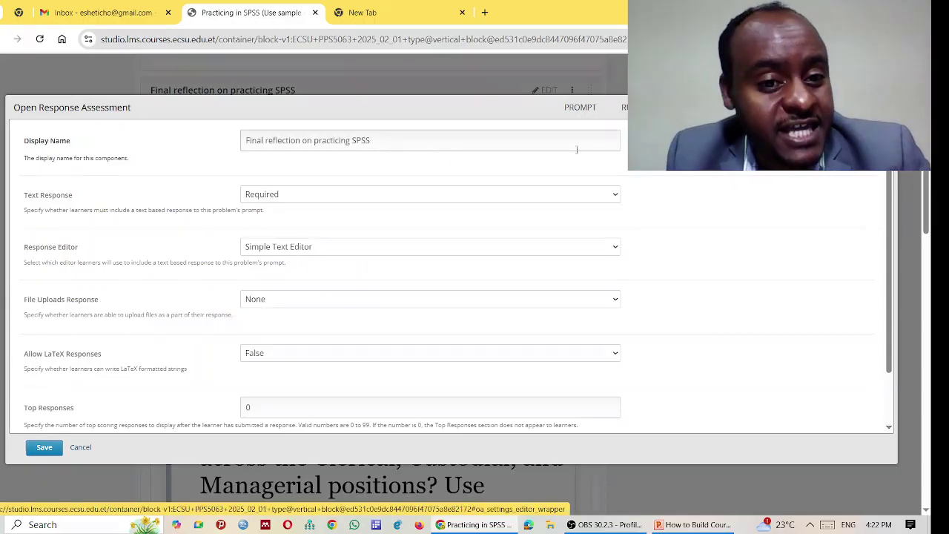
Step: Review the assessment's display name and the choices for Text Response and File Uploads Response in its settings
drag(418, 129, 292, 130)
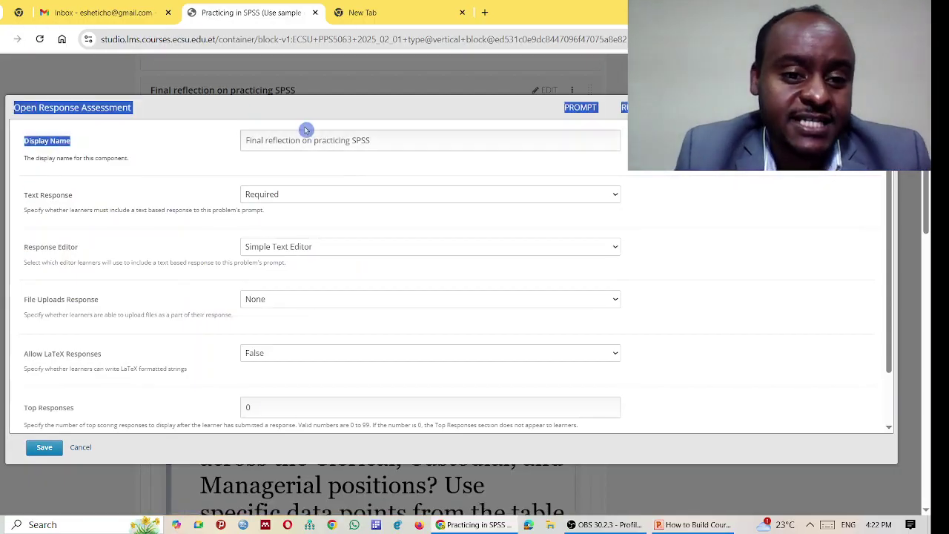
drag(380, 141, 186, 127)
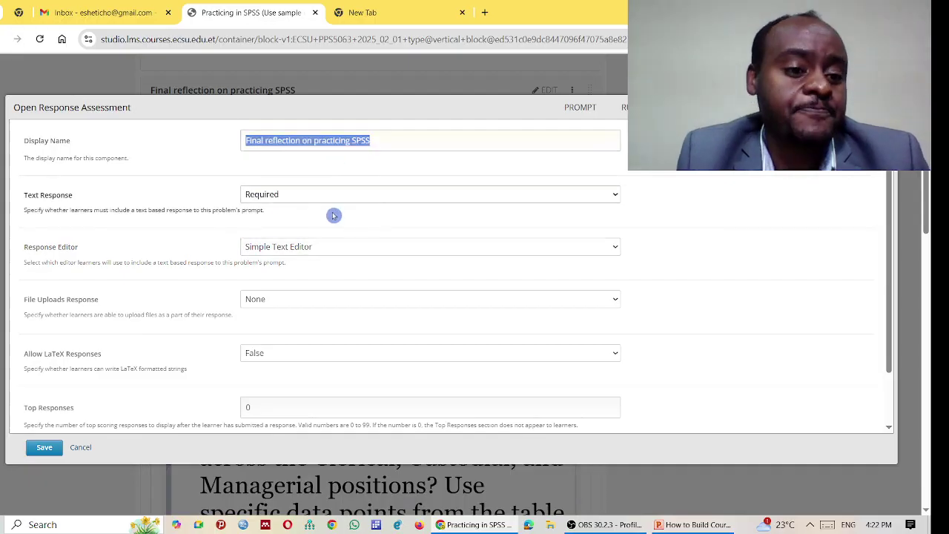
click(271, 194)
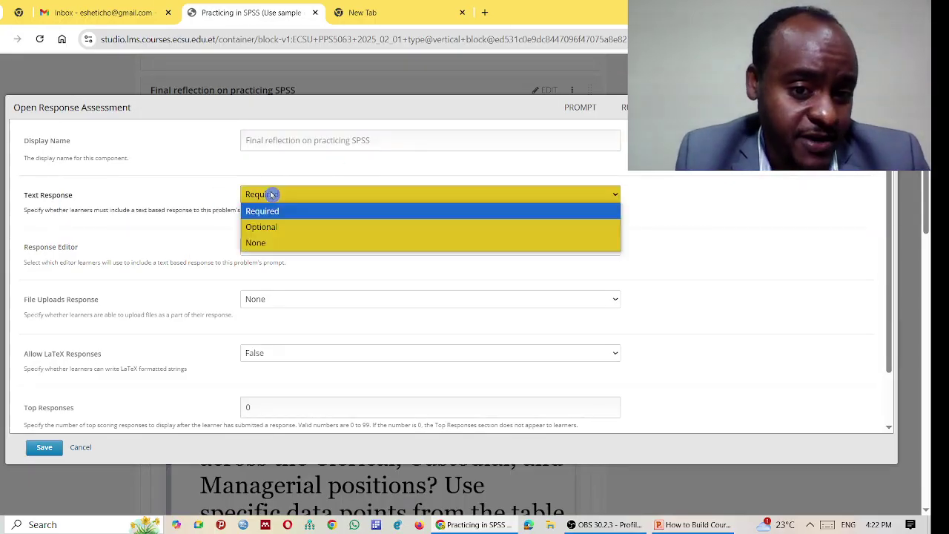
click(273, 194)
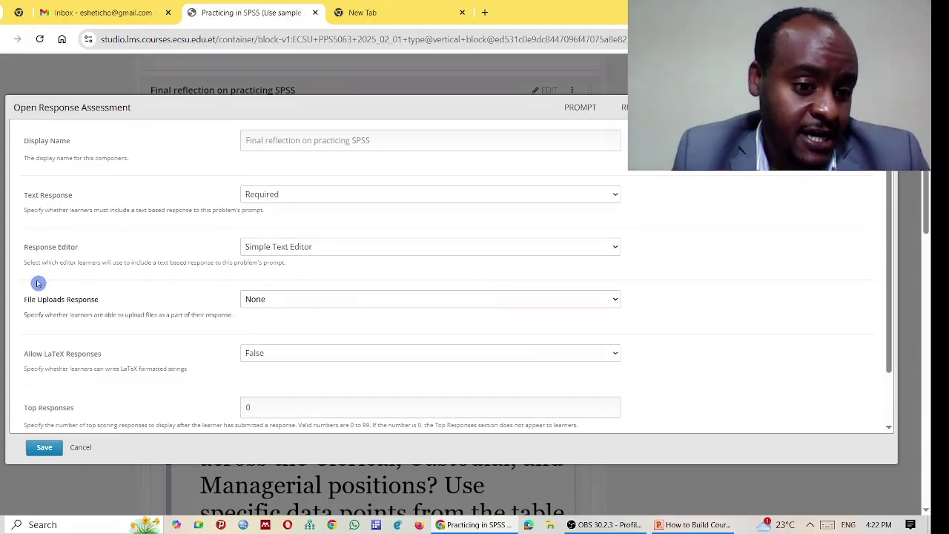
click(284, 304)
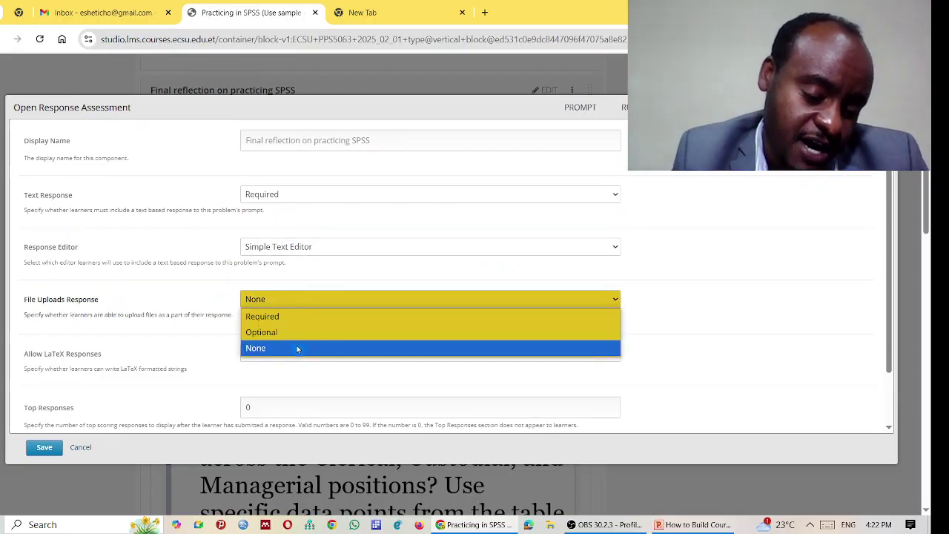
click(708, 334)
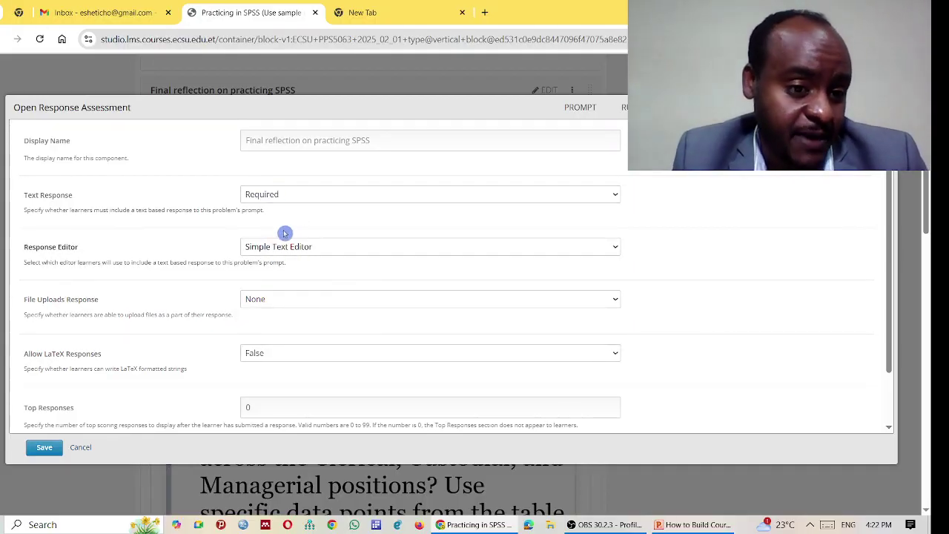
Step: Set Allow LaTeX Responses to True, look over the remaining settings, and close the assessment editor without saving
scroll(287, 259, down, 1)
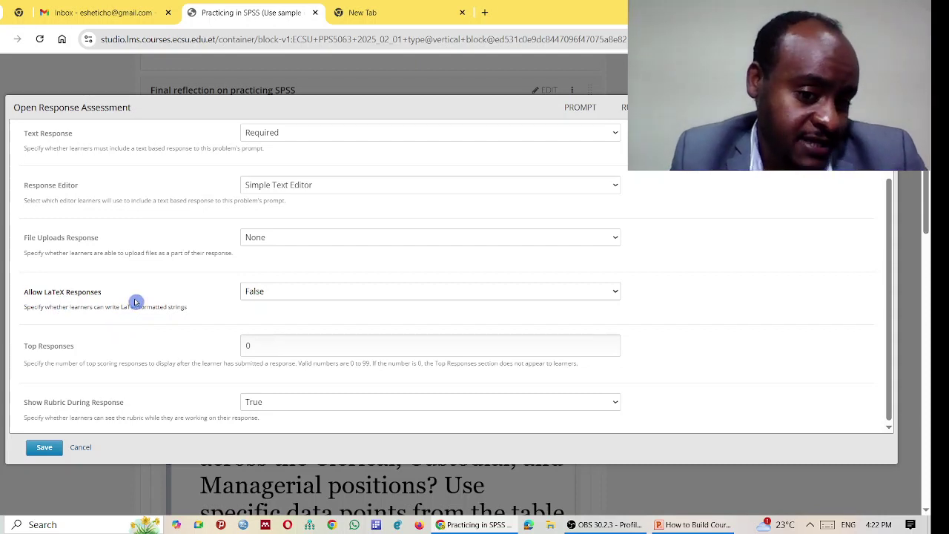
click(282, 294)
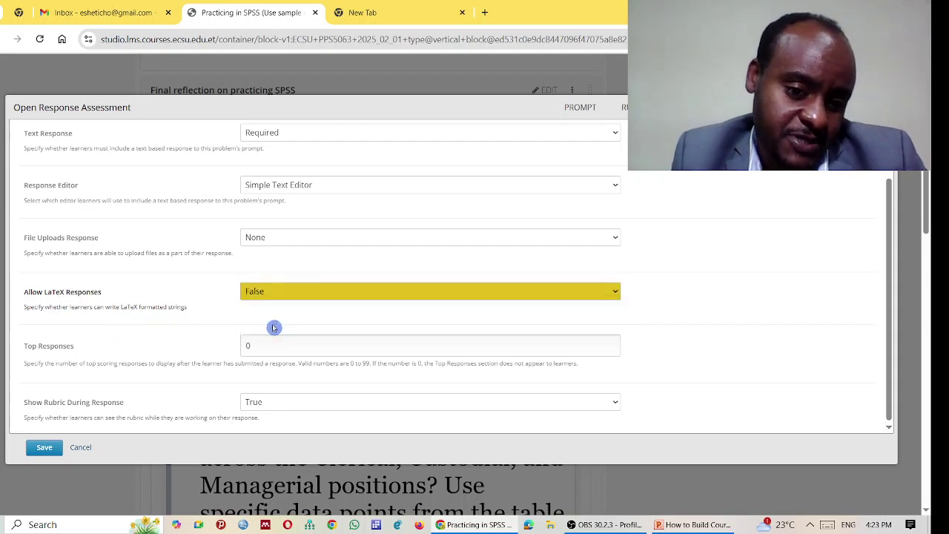
click(274, 327)
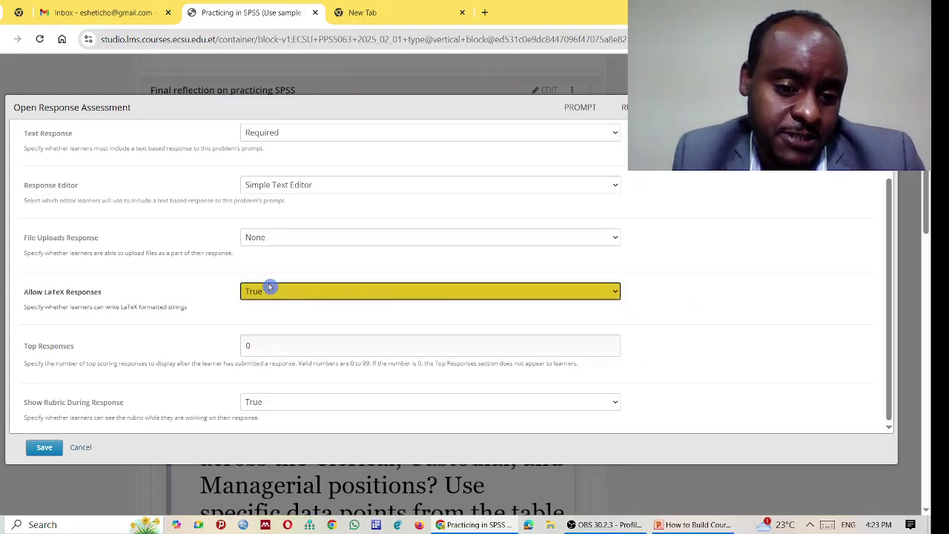
scroll(97, 402, down, 1)
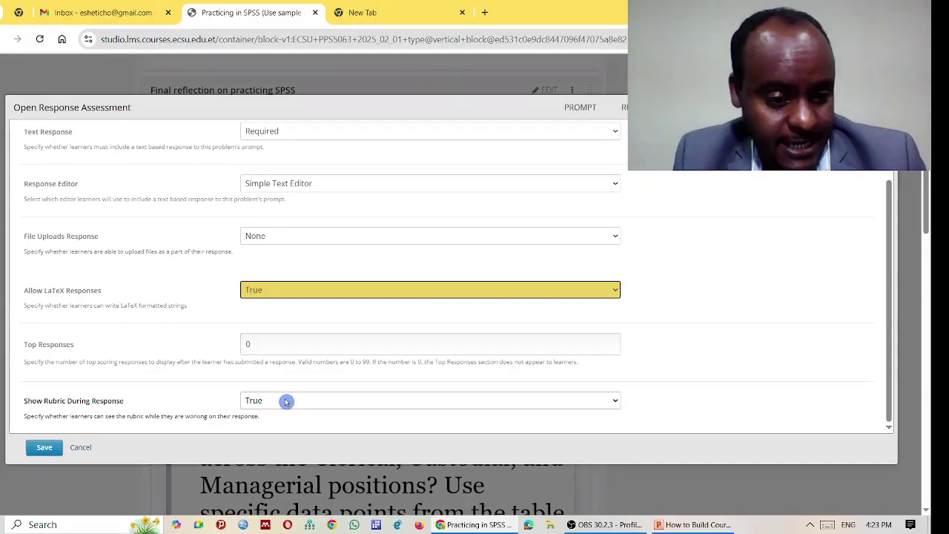
scroll(312, 343, down, 1)
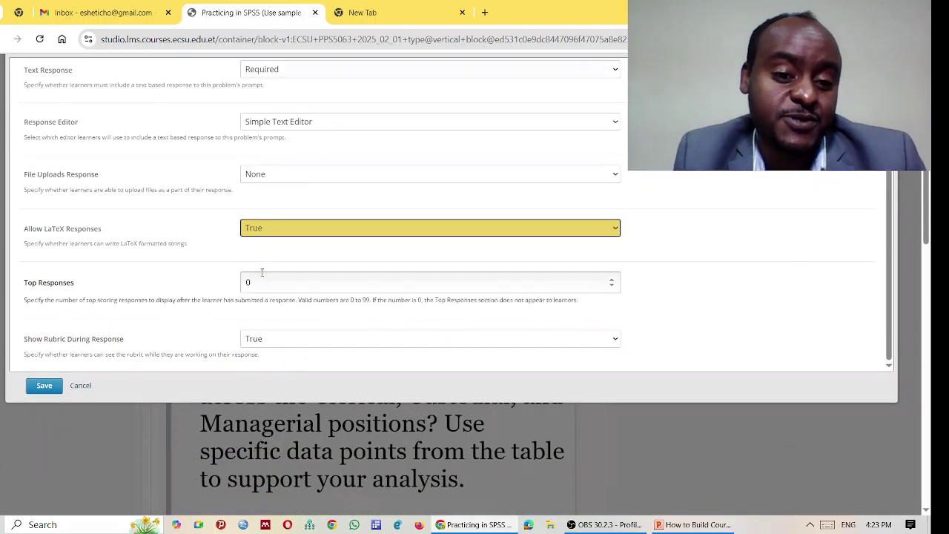
click(79, 386)
Step: Switch to the PowerPoint presentation and advance to the "Introduction to Common Problem Types" slide
key(alt+Tab)
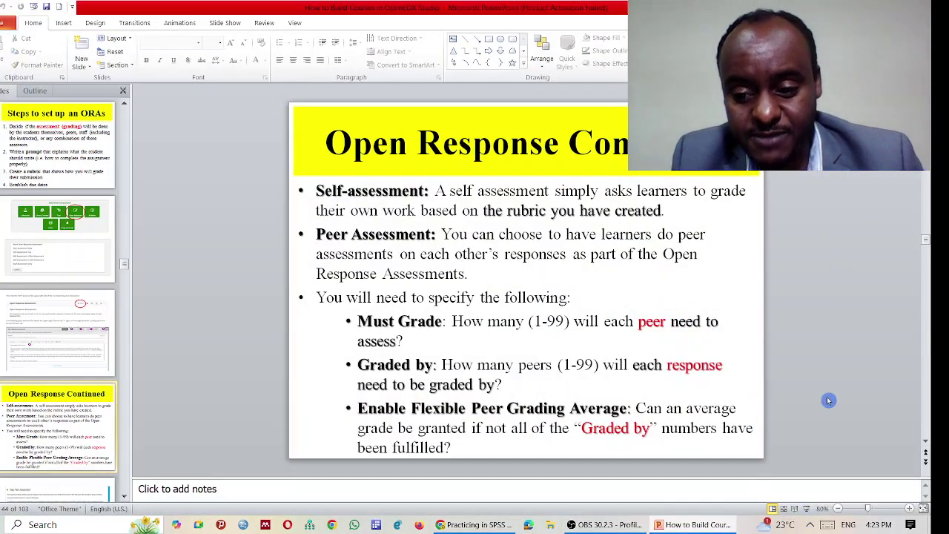
key(Page_Down)
key(Page_Down)
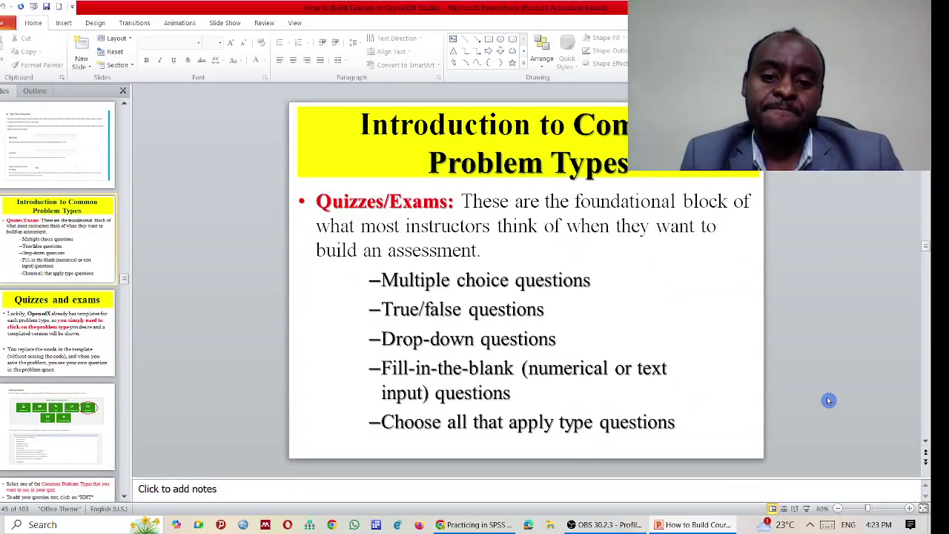
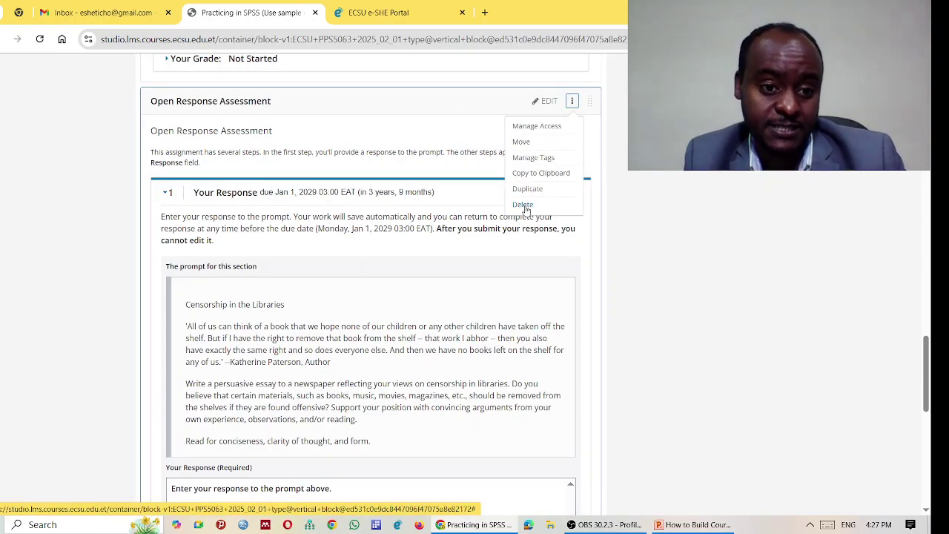
Step: Go back up the unit to the crosstabulation image above the "Final reflection on practicing SPSS" assessment
scroll(741, 234, up, 6)
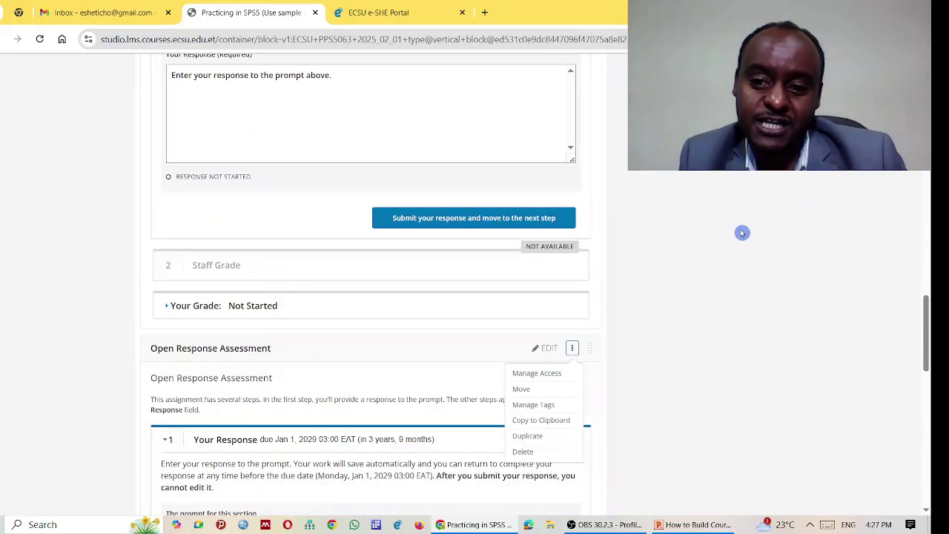
scroll(741, 233, up, 9)
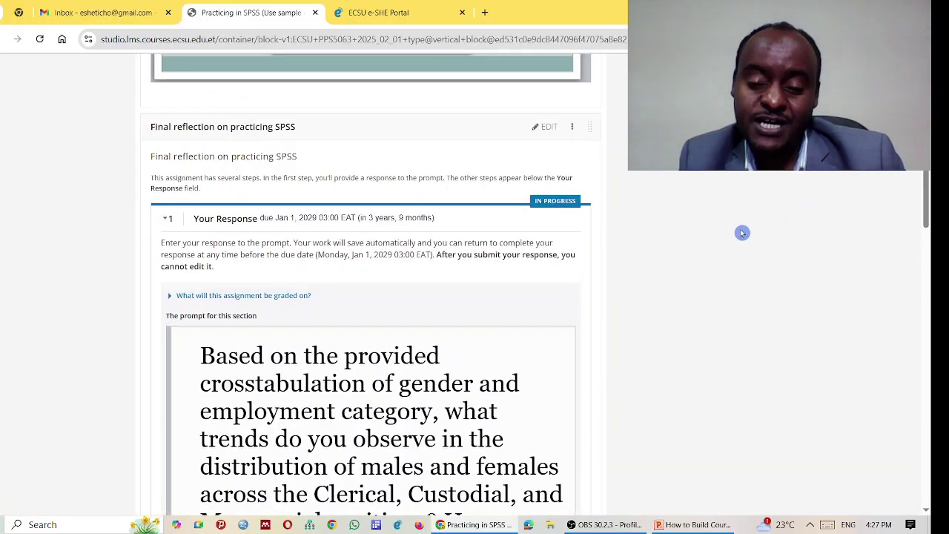
scroll(742, 234, up, 4)
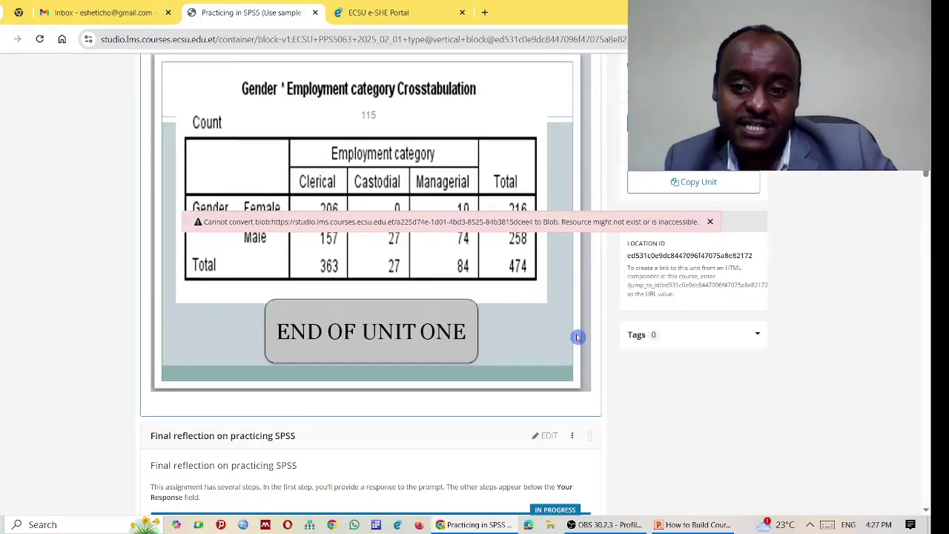
Step: Delete the "Open Response Assessment" component below the final reflection assessment and confirm the deletion
drag(928, 121, 932, 344)
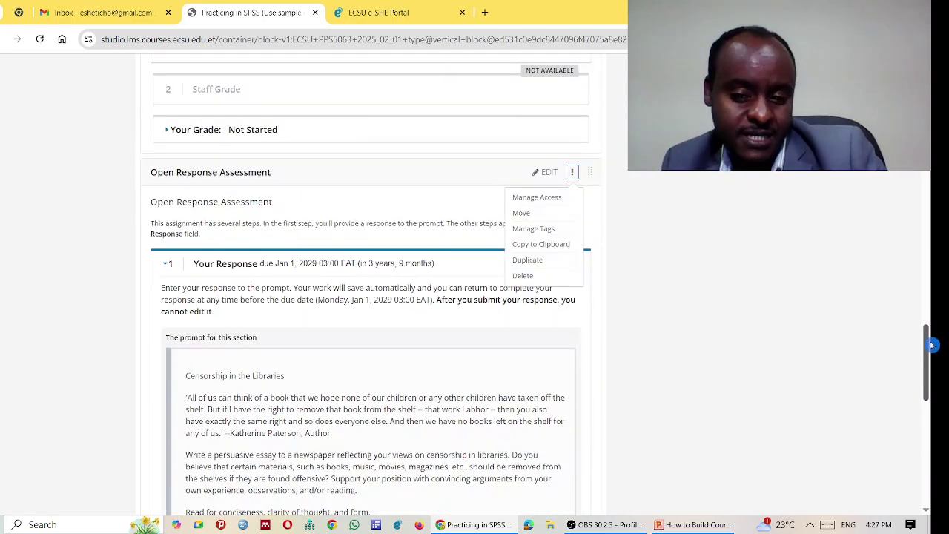
click(522, 276)
click(410, 315)
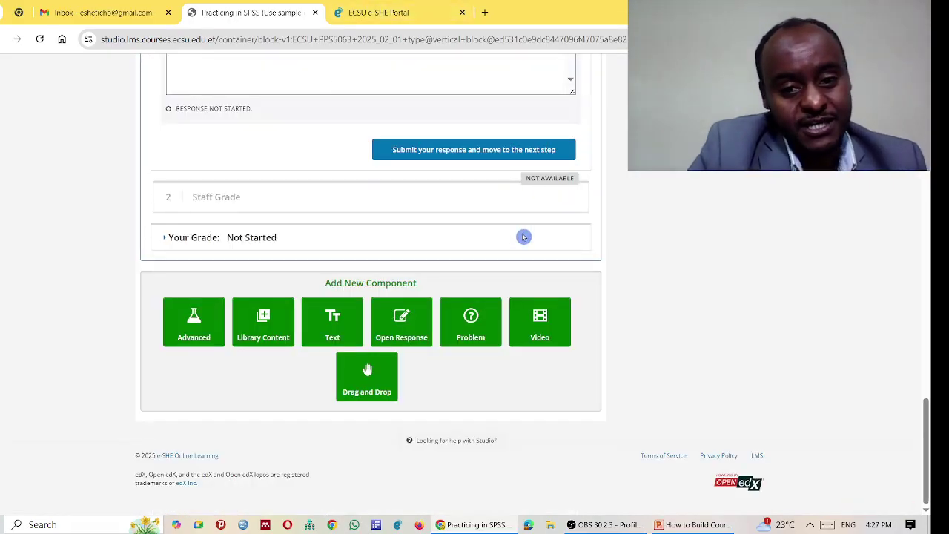
Step: Log in to the ECSU e-SHE Portal and open the "Practice OpenEDX 2" course in Studio from page 2 of the instructor courses
click(381, 13)
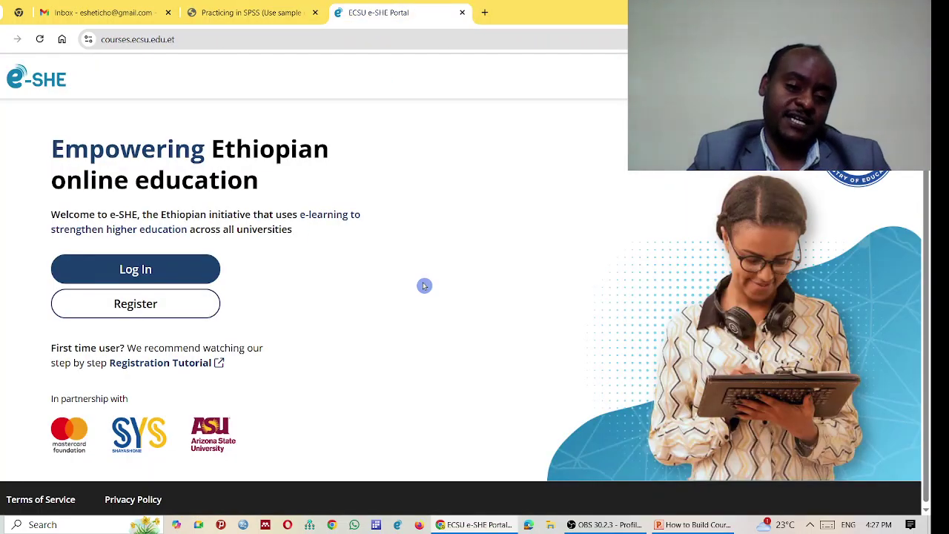
click(144, 271)
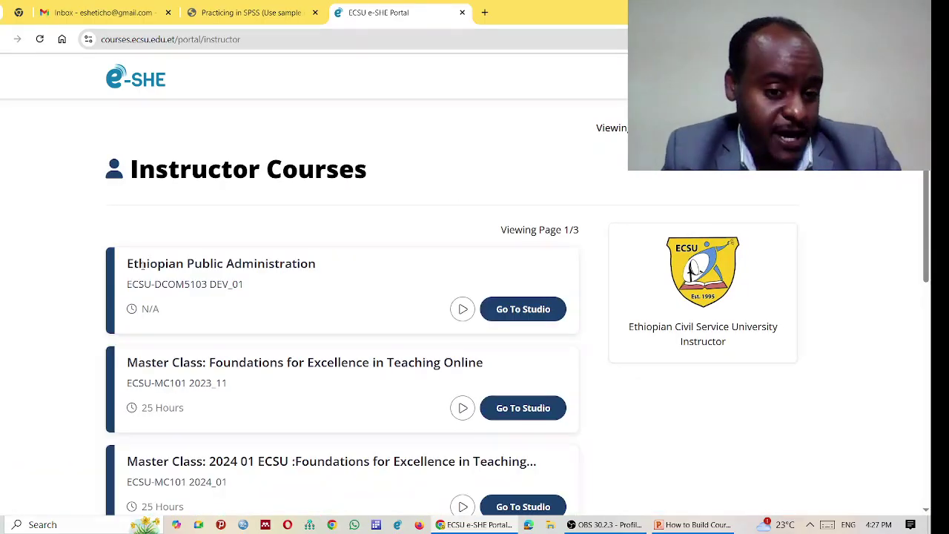
scroll(413, 260, down, 4)
scroll(306, 430, down, 2)
click(351, 400)
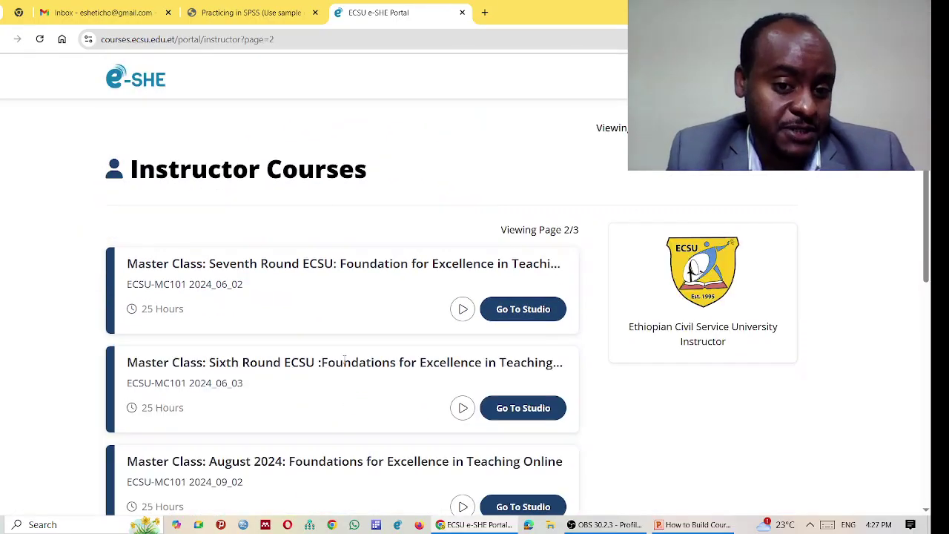
scroll(348, 371, down, 3)
scroll(346, 339, down, 3)
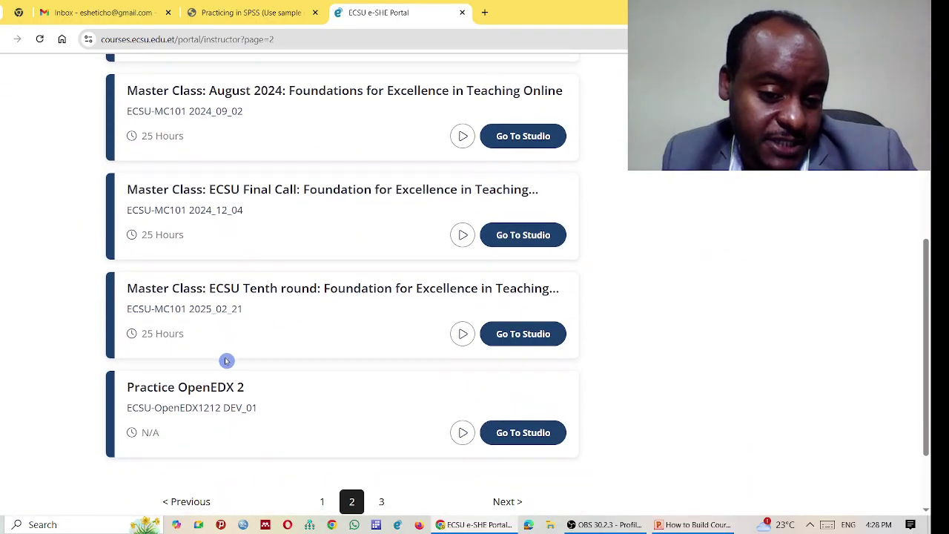
click(518, 432)
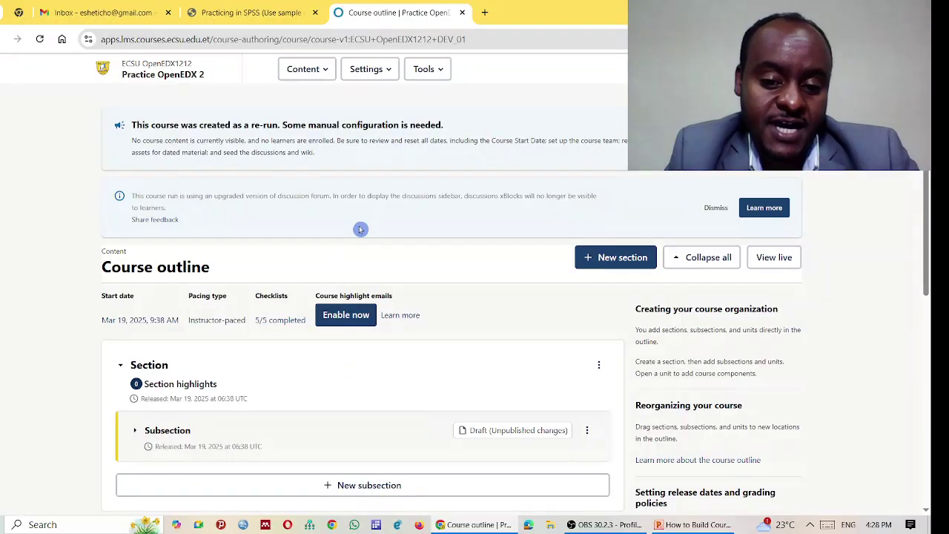
Step: Expand the subsection in the course outline and open the last unit in it
scroll(356, 229, down, 3)
scroll(519, 363, up, 1)
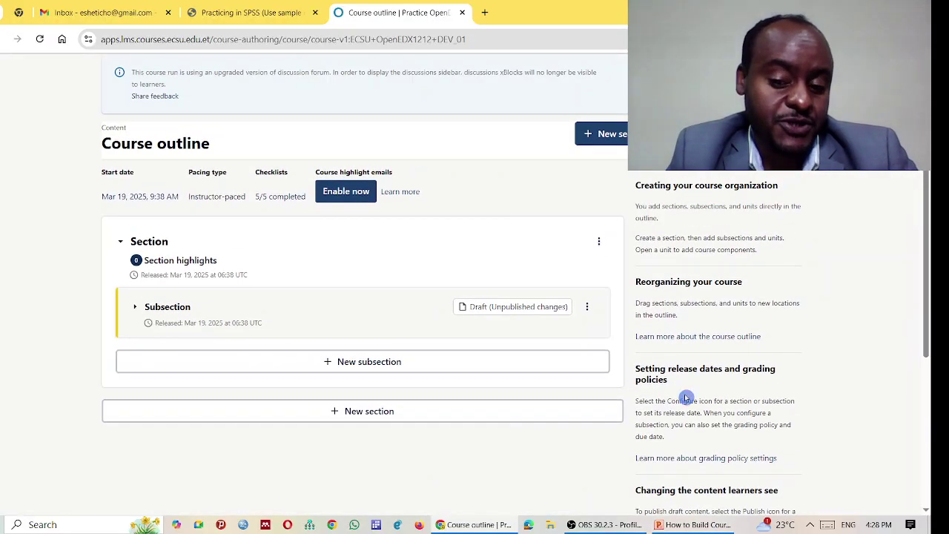
click(703, 527)
click(703, 527)
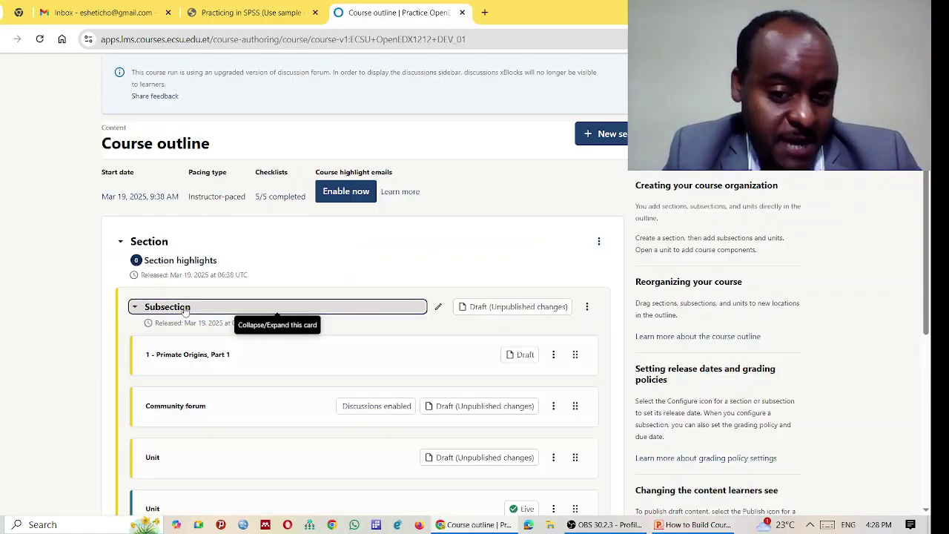
click(215, 310)
scroll(350, 336, down, 5)
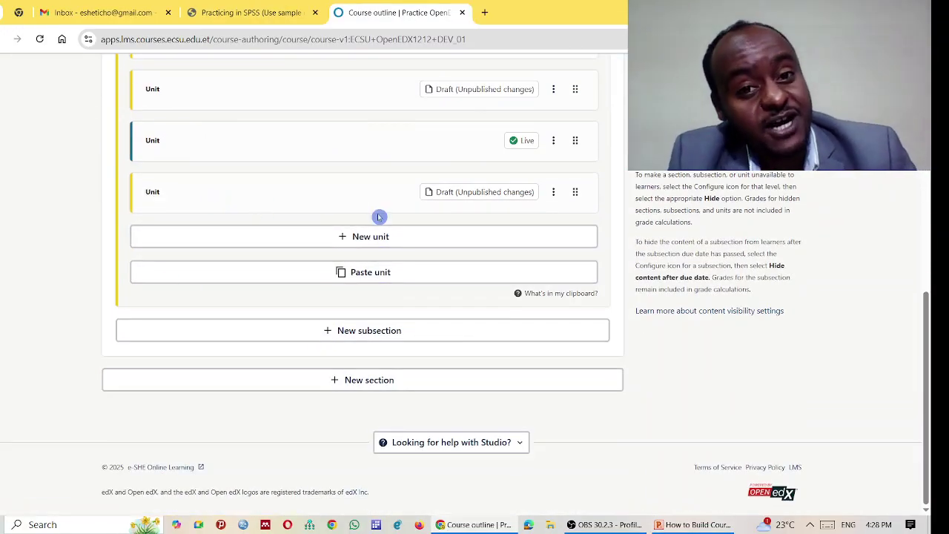
click(154, 193)
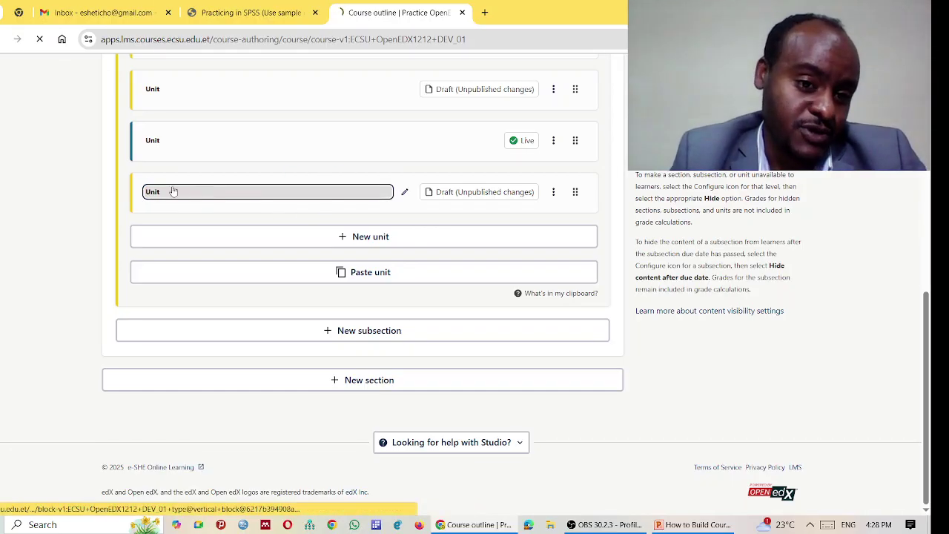
click(262, 192)
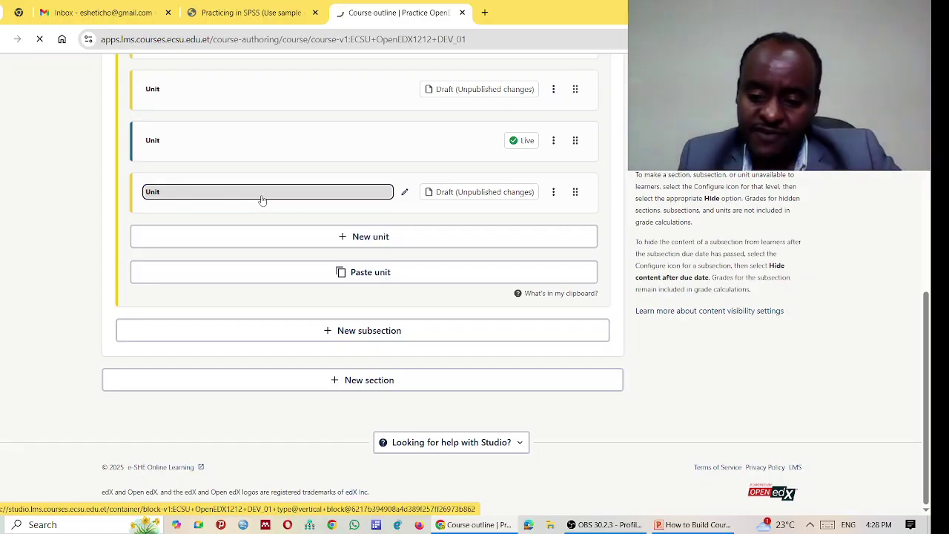
click(809, 524)
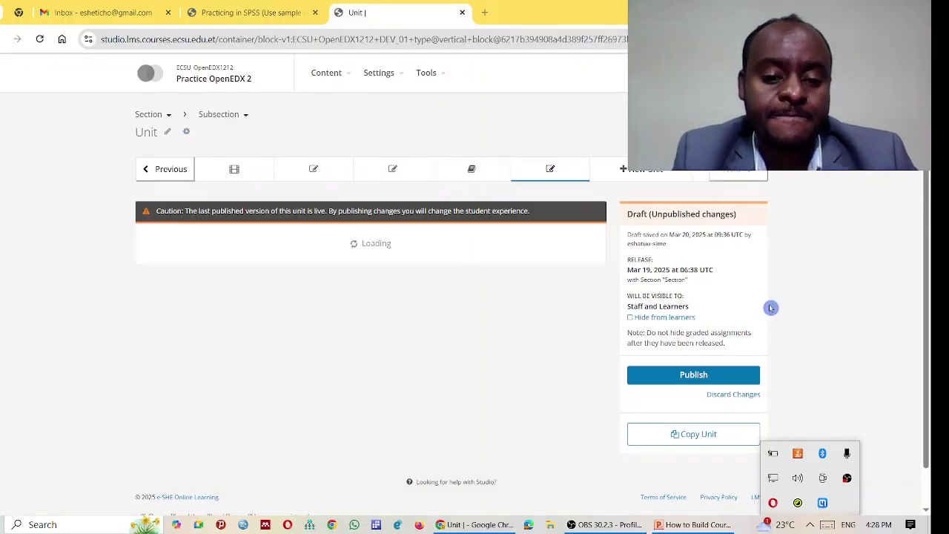
Step: Look through the unit's existing drag and drop, staff graded, multiple choice and open response components
scroll(417, 304, down, 4)
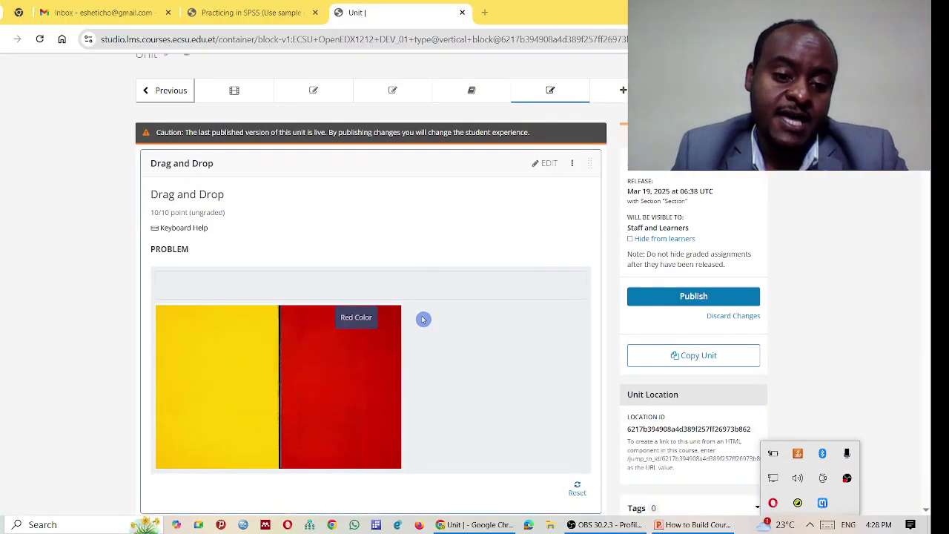
scroll(416, 303, down, 12)
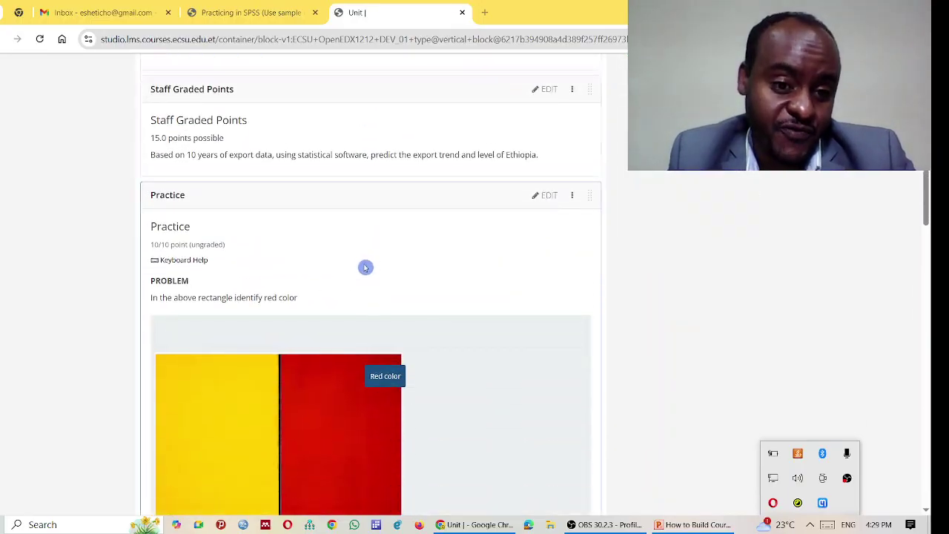
scroll(459, 291, down, 1)
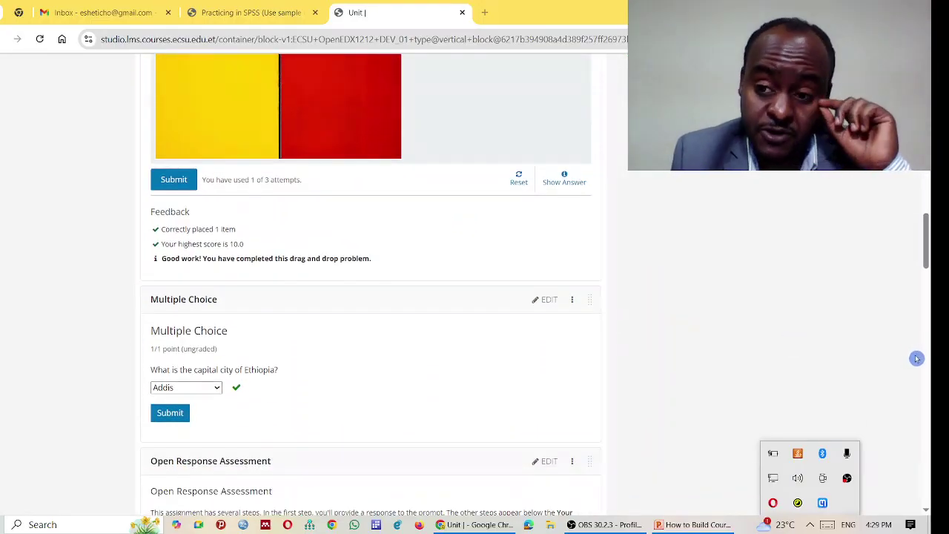
scroll(367, 252, down, 13)
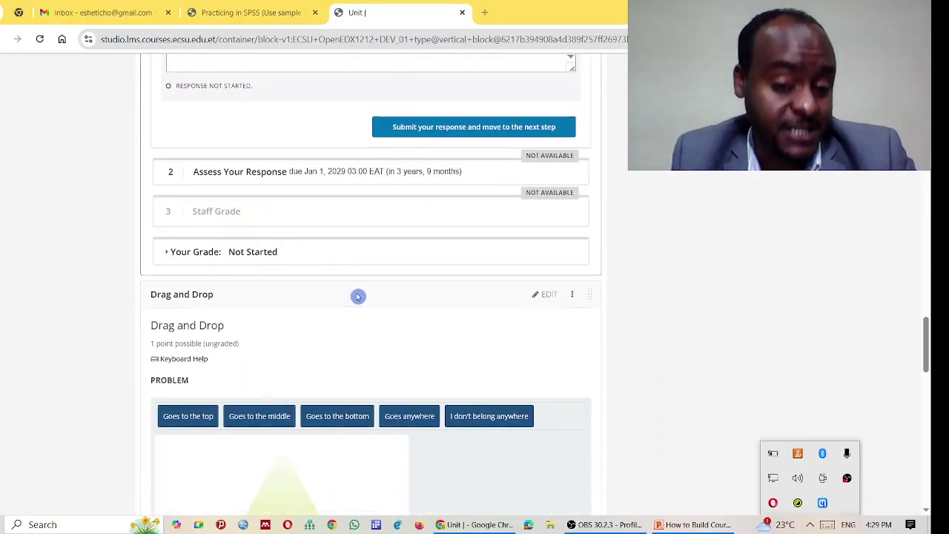
scroll(363, 279, down, 2)
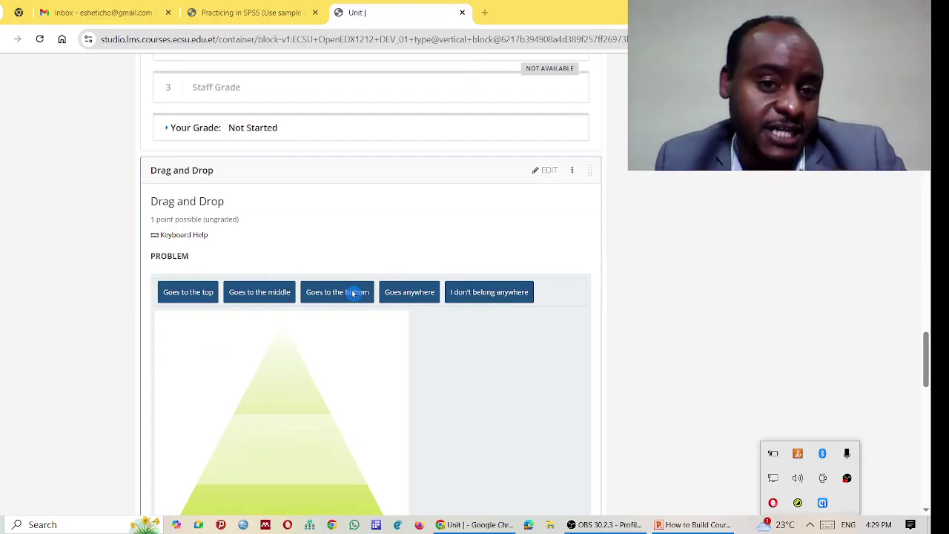
scroll(372, 259, down, 7)
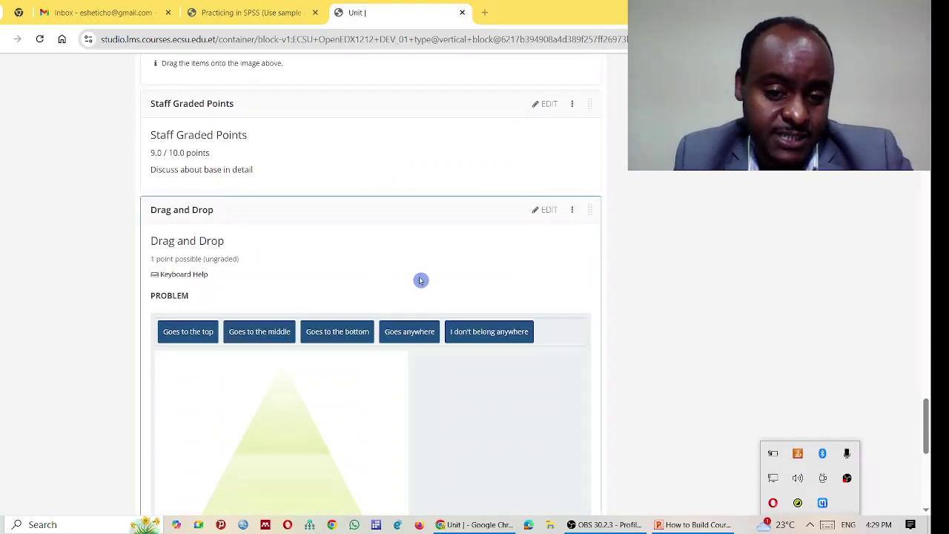
scroll(422, 282, down, 2)
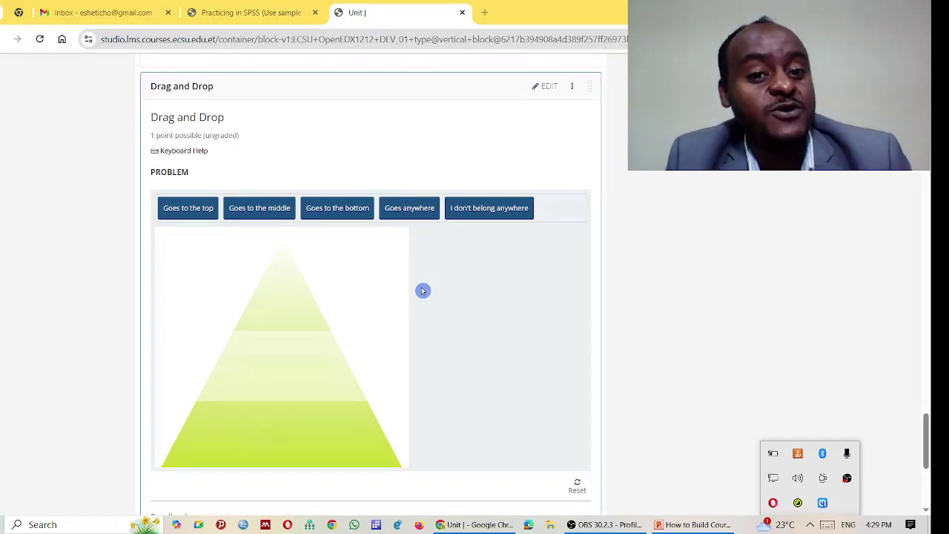
Step: Add a Multiple Choice problem from the common problem types at the end of the unit
scroll(423, 291, down, 4)
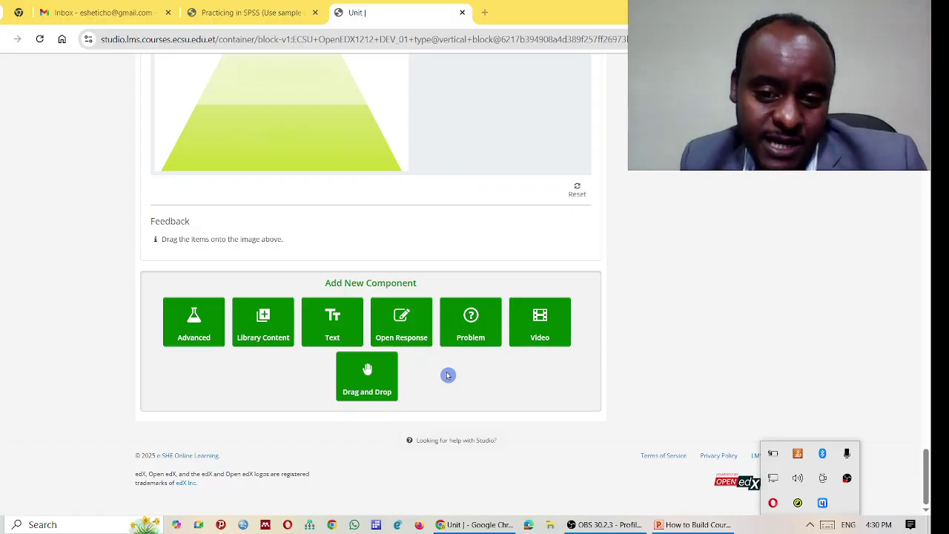
click(474, 317)
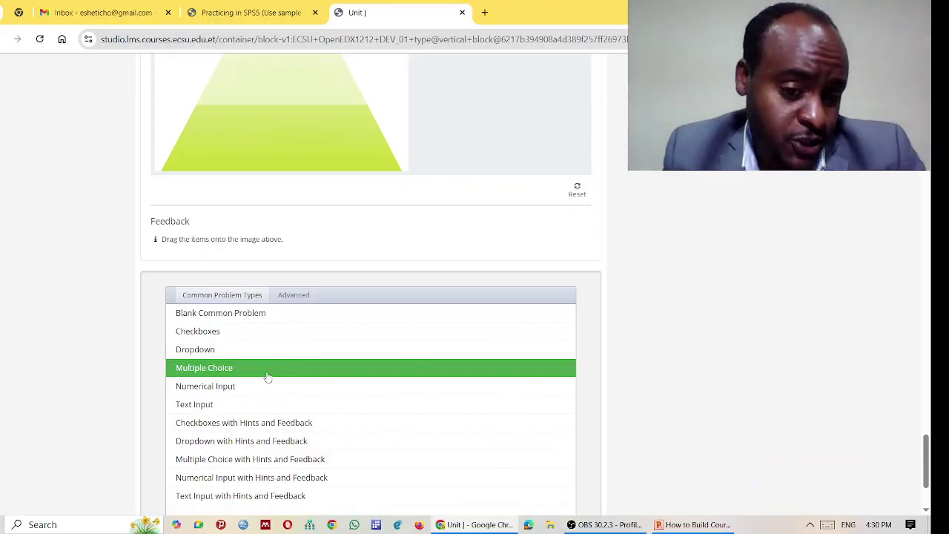
click(216, 368)
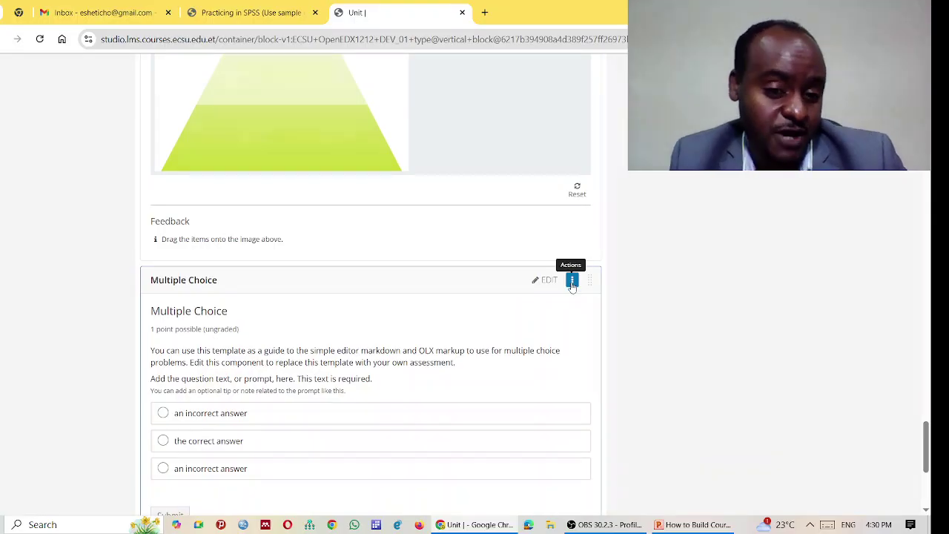
Step: Try removing the guide text and replacing the placeholder question in the Multiple Choice problem, and cancel the edit
scroll(476, 283, down, 1)
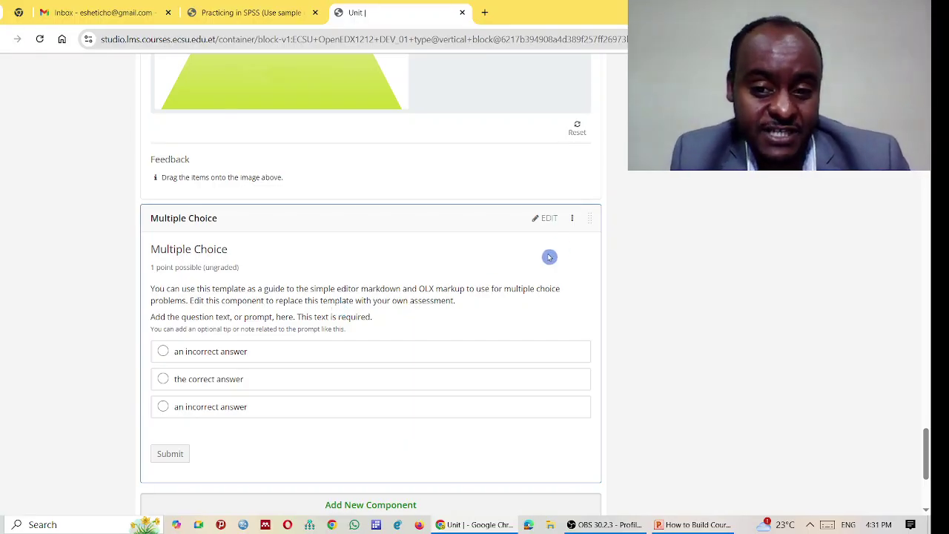
click(547, 218)
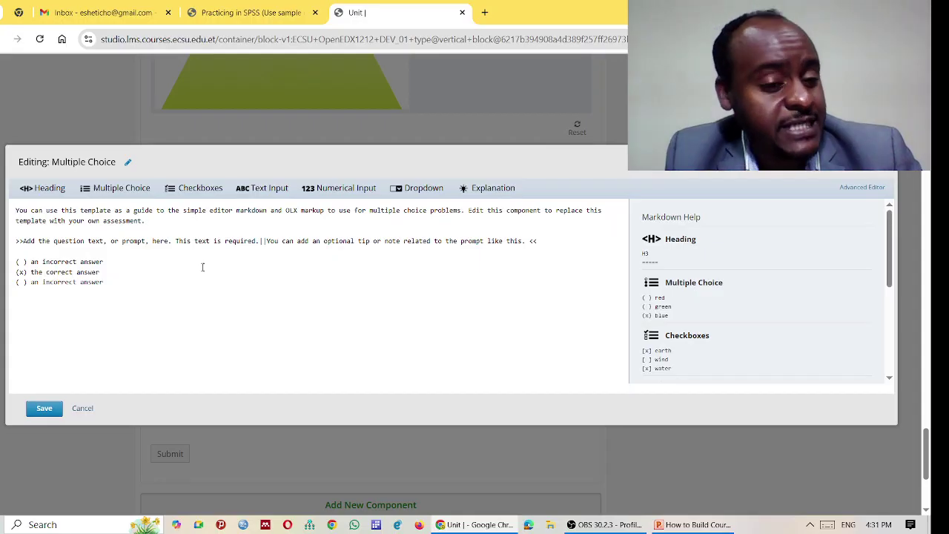
triple_click(170, 215)
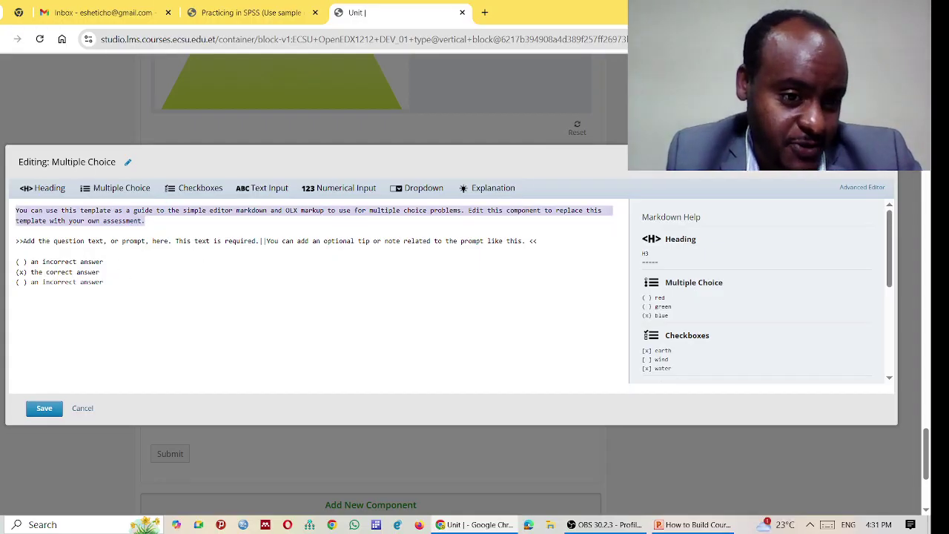
key(BackSpace)
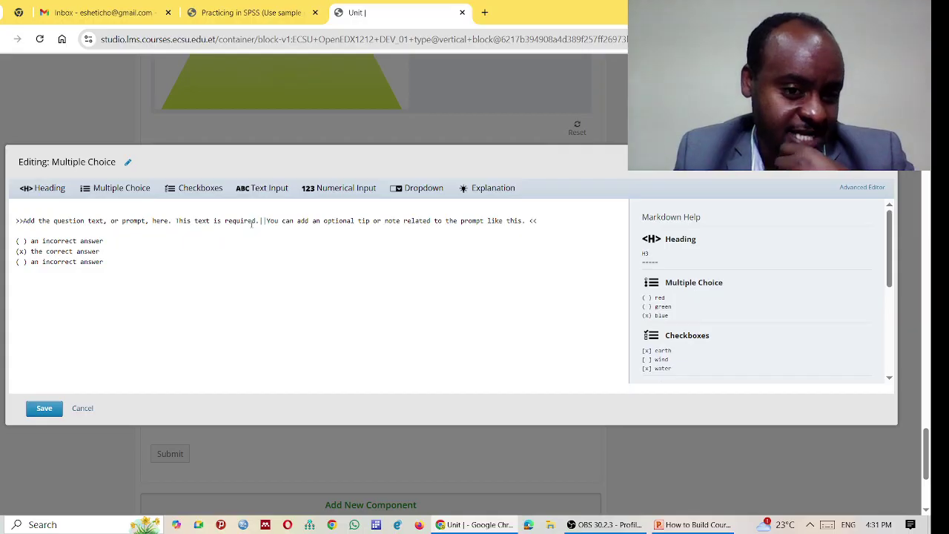
drag(257, 220, 24, 220)
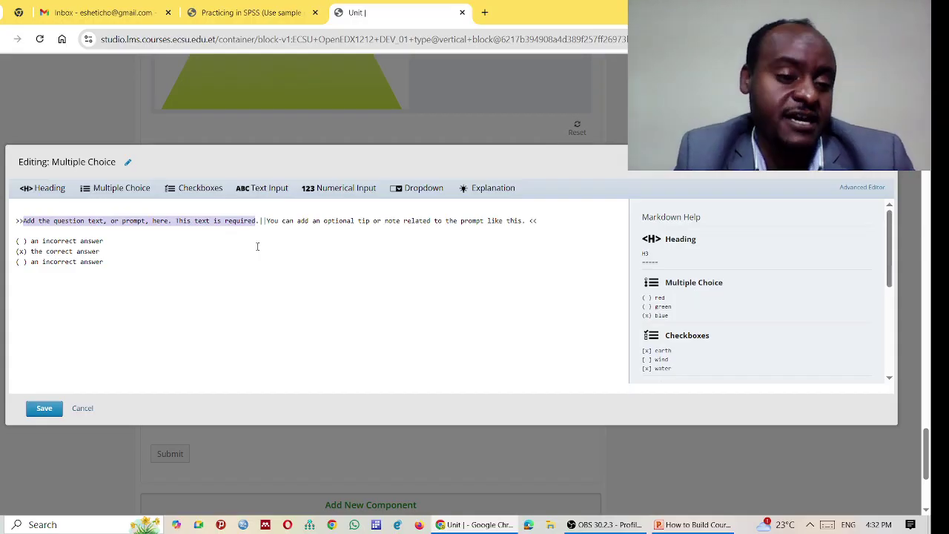
text(tttttt)
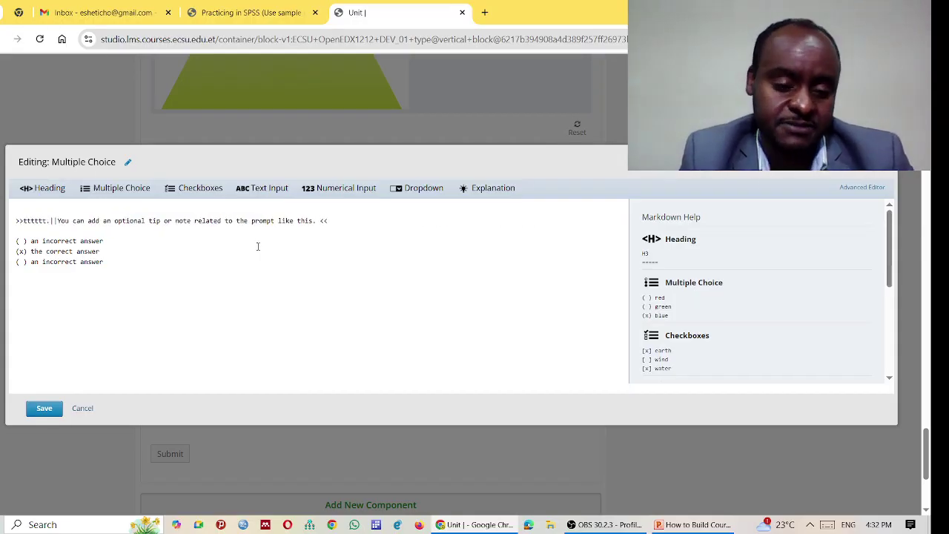
key(BackSpace)
key(BackSpace)
key(BackSpace)
key(BackSpace)
key(BackSpace)
key(BackSpace)
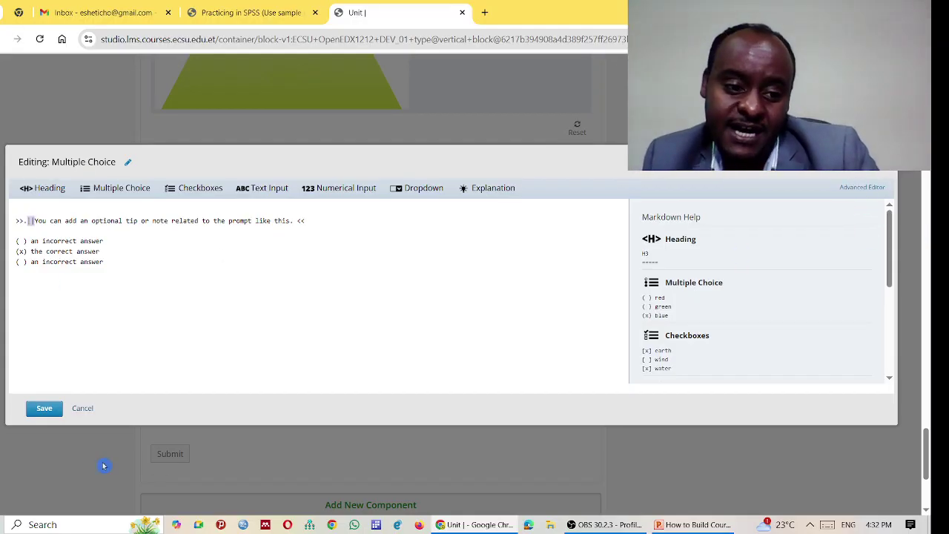
click(83, 409)
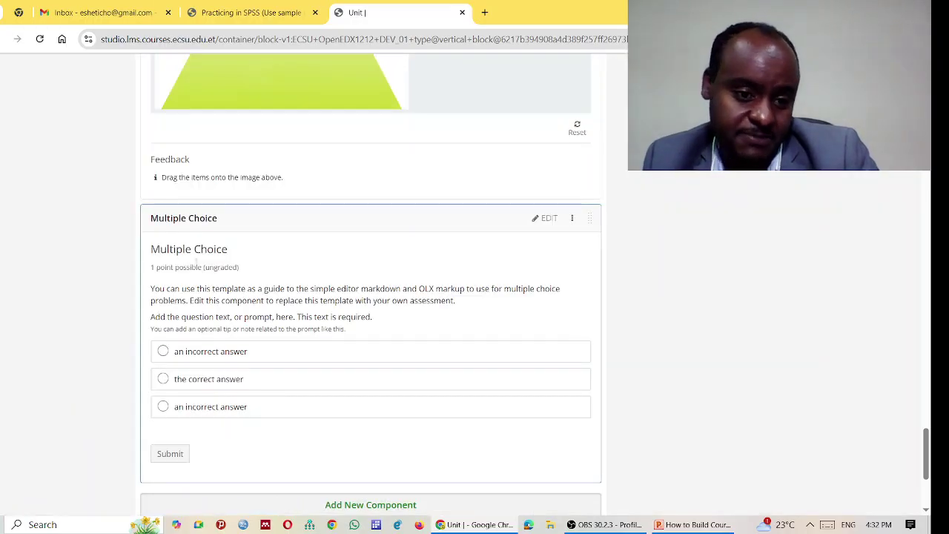
Step: Reopen the Multiple Choice problem for editing, highlight its whole template text, and bring up the problem's settings
click(545, 218)
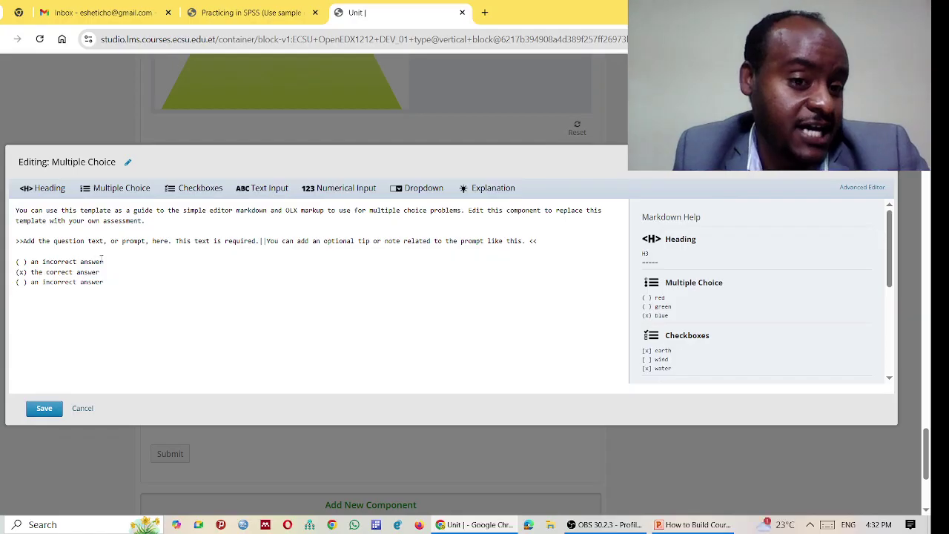
drag(142, 304, 15, 210)
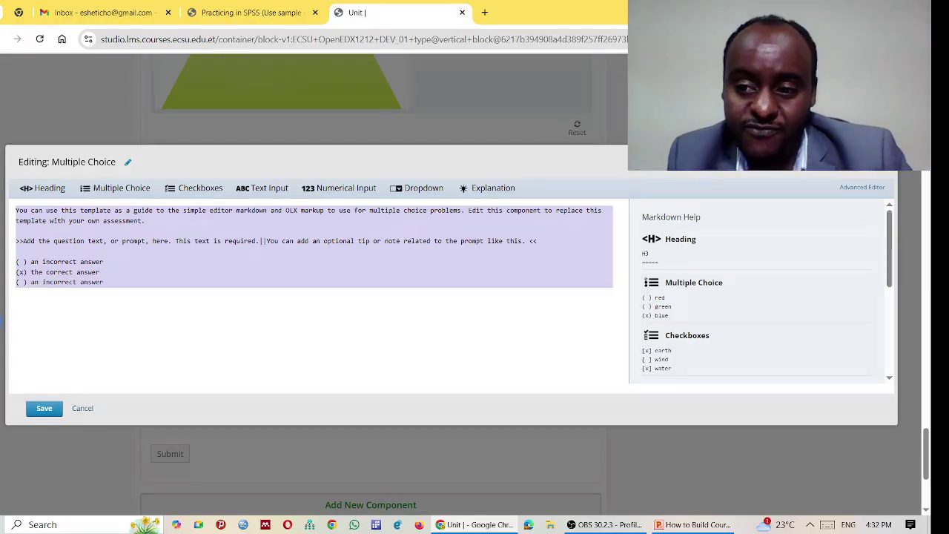
click(229, 314)
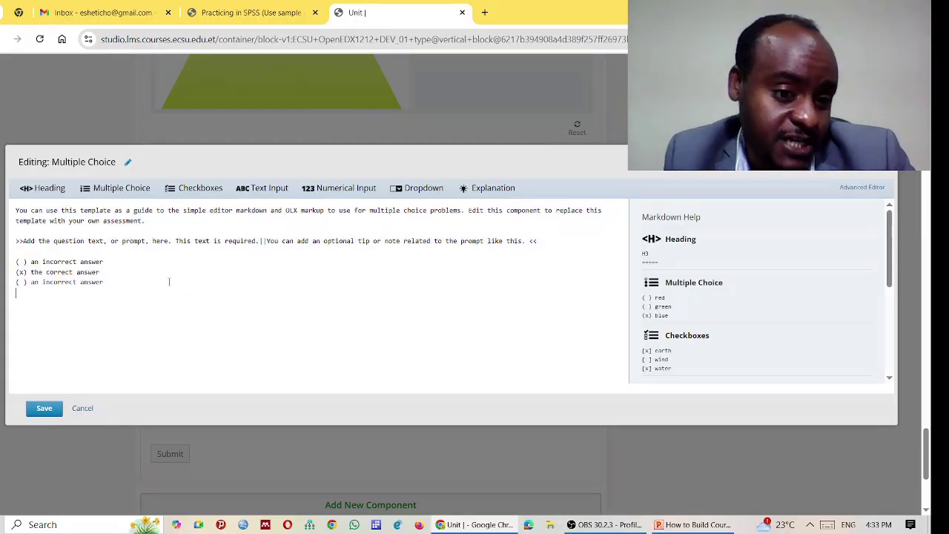
click(866, 161)
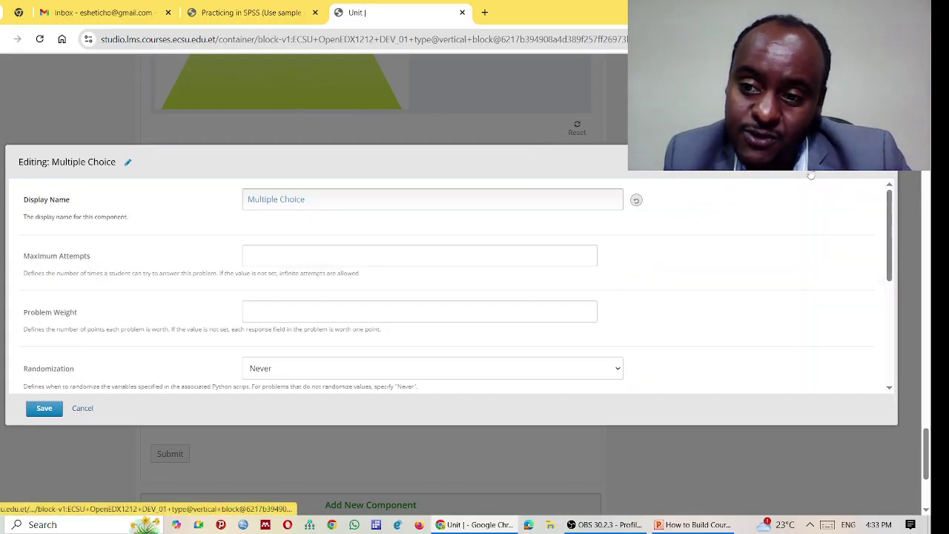
Step: View the Multiple Choice problem's XML in the Advanced Editor, and cancel the edit
click(823, 163)
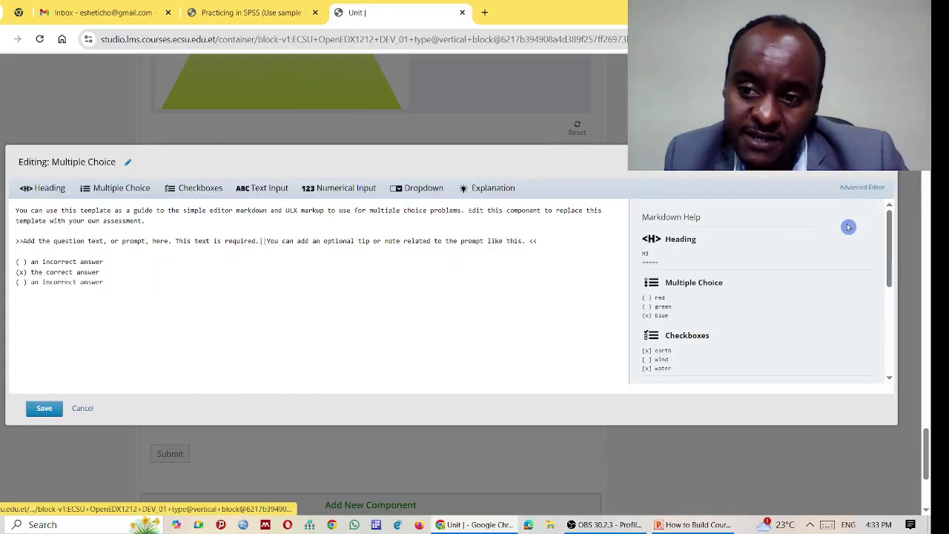
click(861, 188)
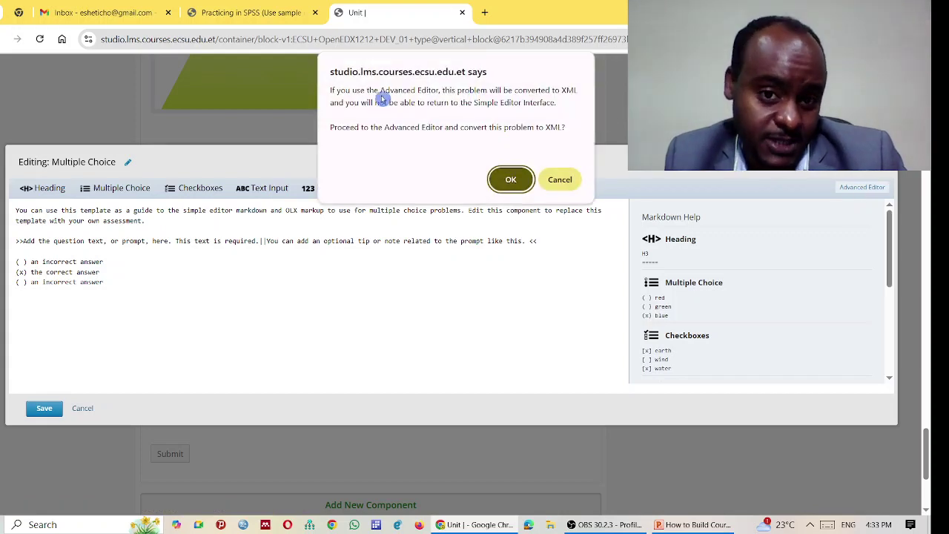
click(511, 179)
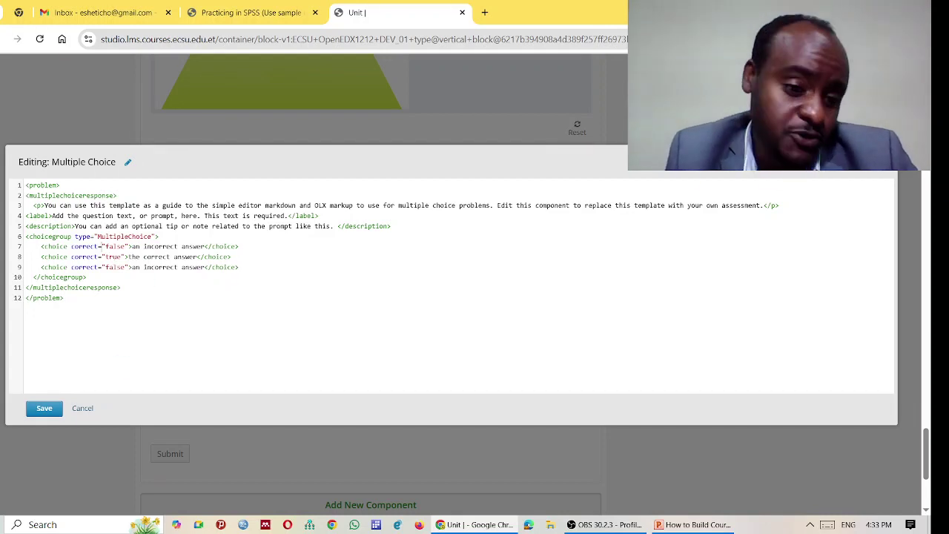
click(83, 407)
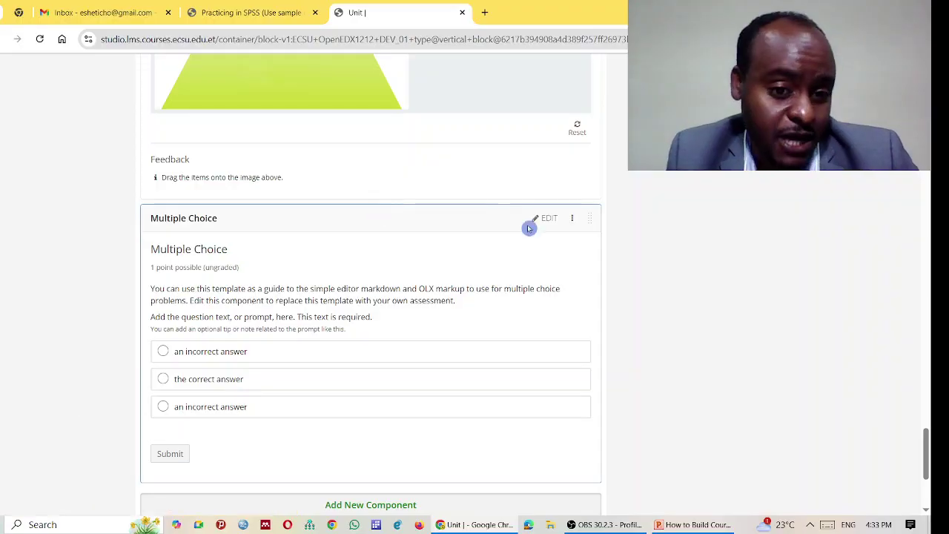
Step: Remove the template guide paragraph and the placeholder question text from the Multiple Choice problem, and save it
click(549, 218)
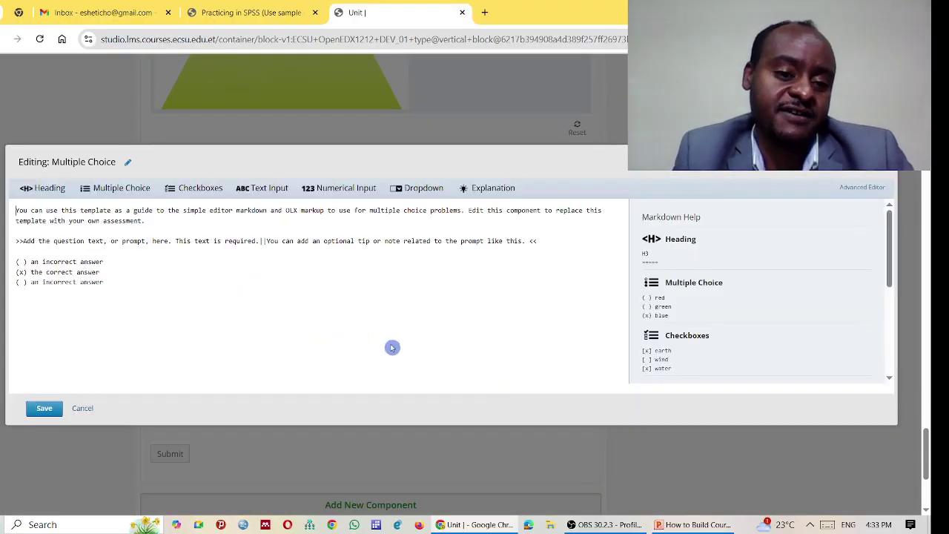
triple_click(158, 223)
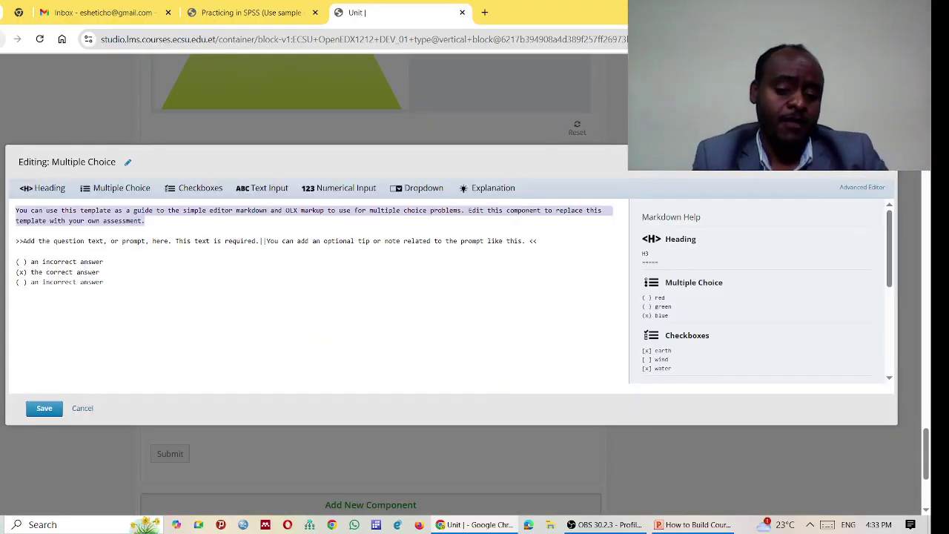
key(BackSpace)
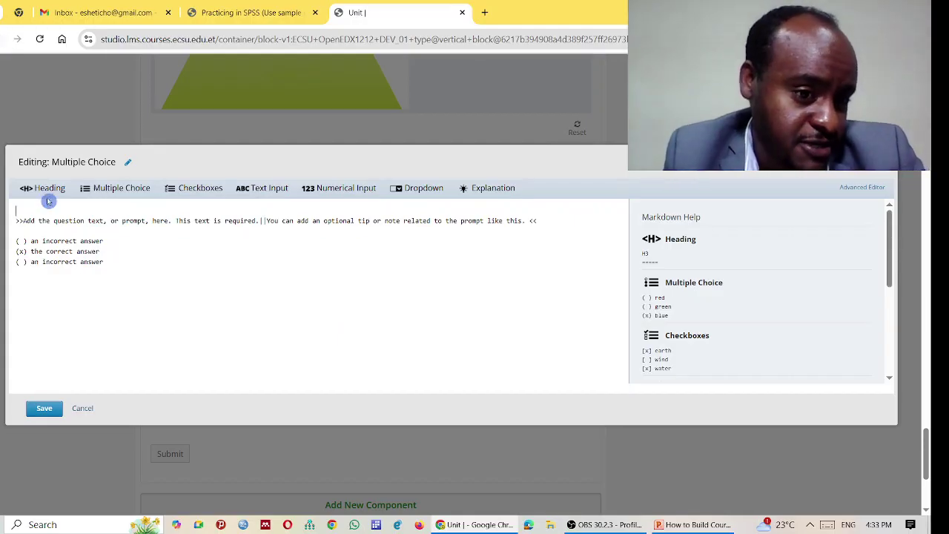
drag(23, 220, 257, 222)
key(BackSpace)
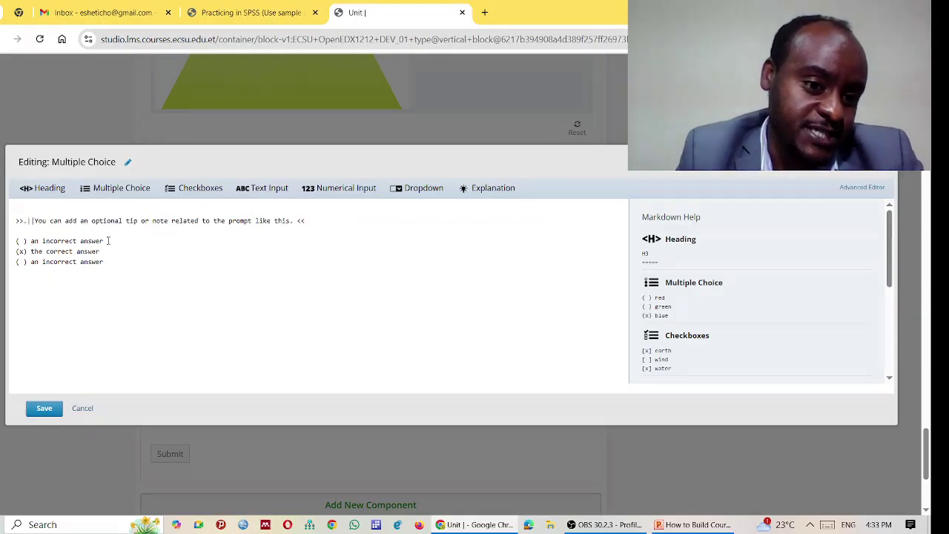
drag(106, 241, 92, 241)
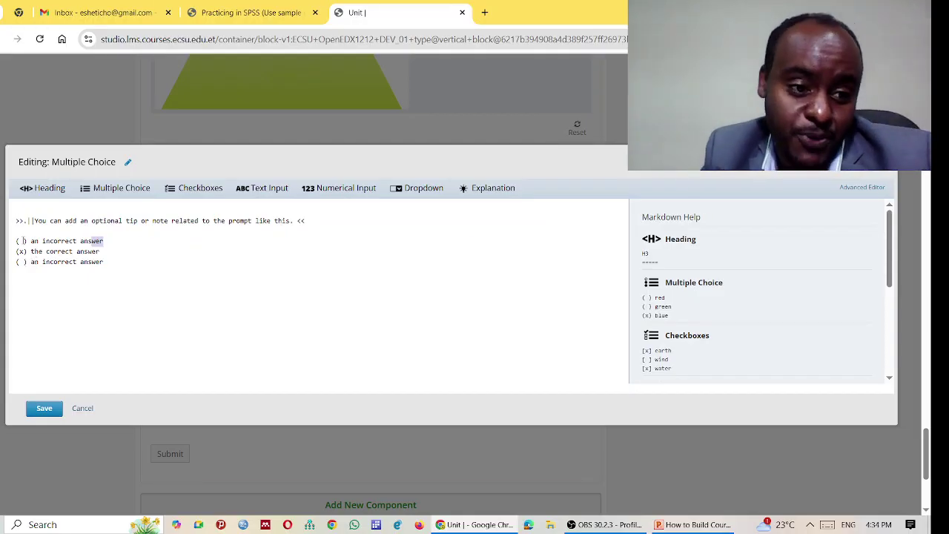
double_click(22, 252)
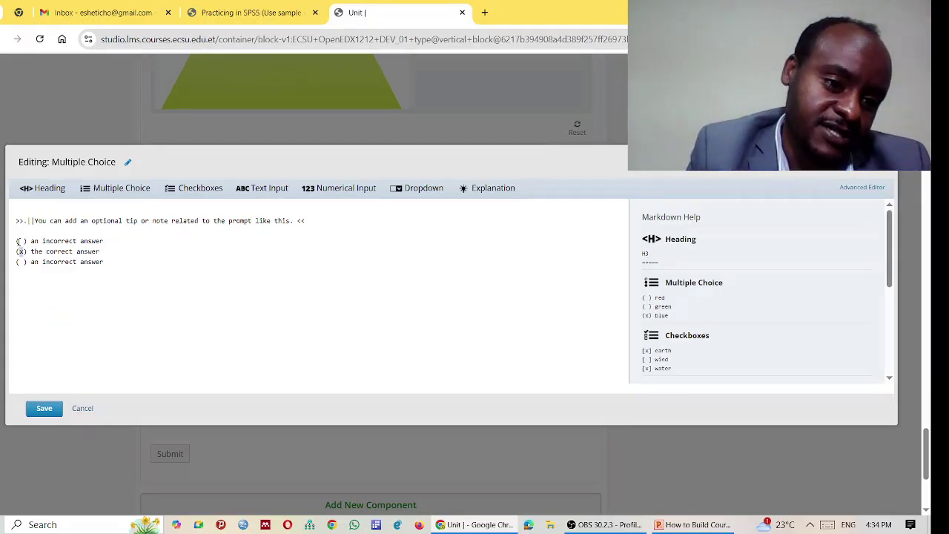
click(22, 241)
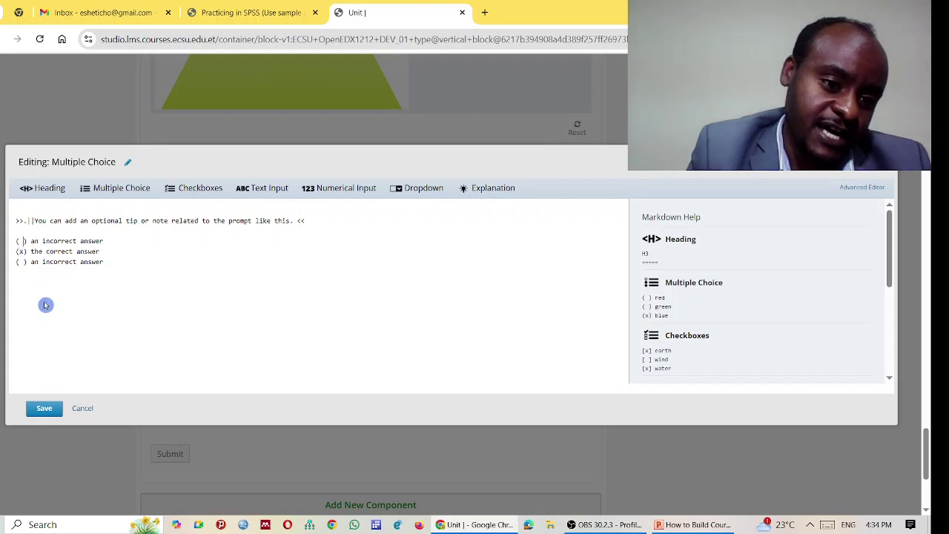
click(45, 408)
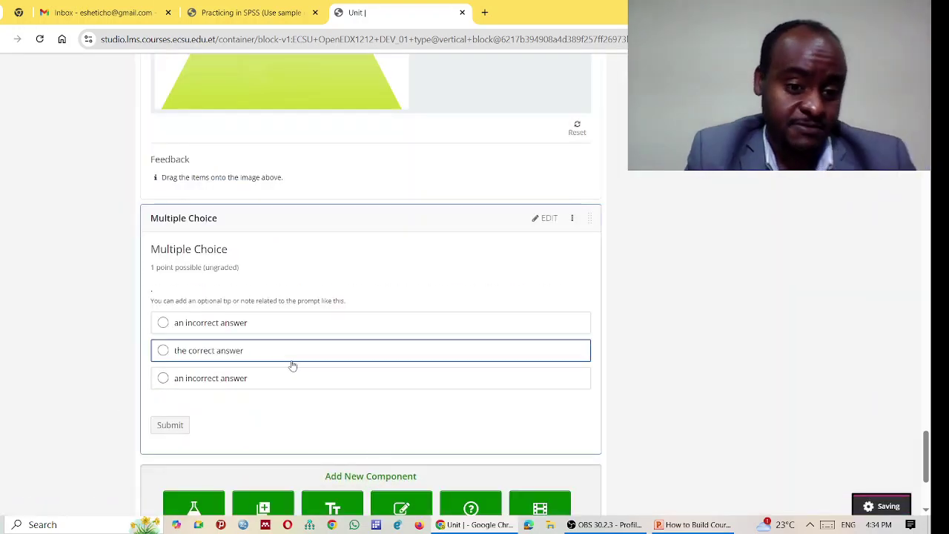
Step: Test the Multiple Choice problem by submitting both incorrect answers and the correct answer
scroll(184, 367, down, 1)
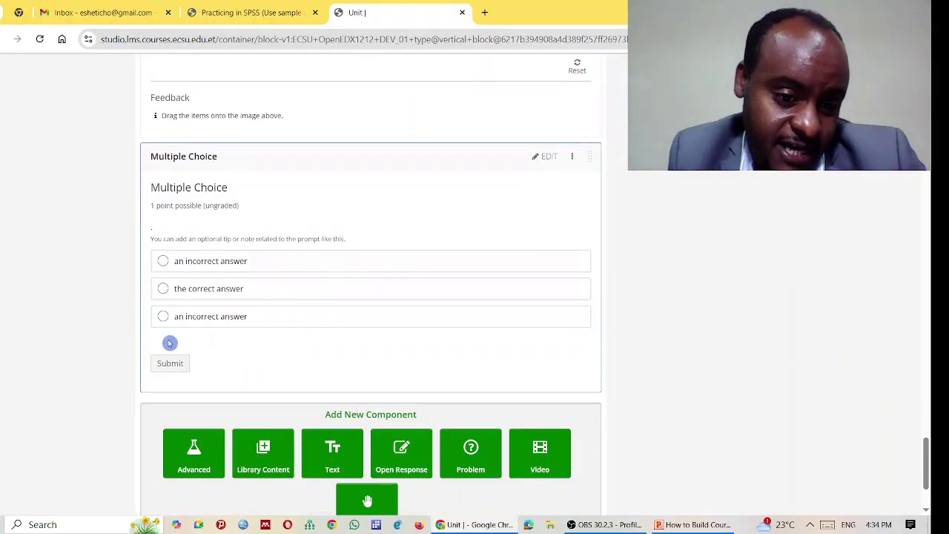
click(162, 287)
click(162, 261)
click(170, 362)
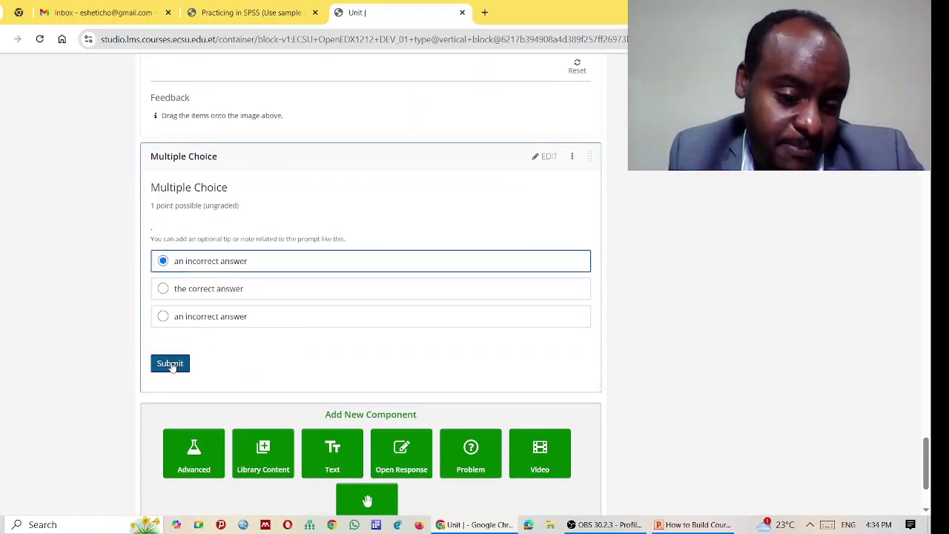
click(164, 317)
click(170, 364)
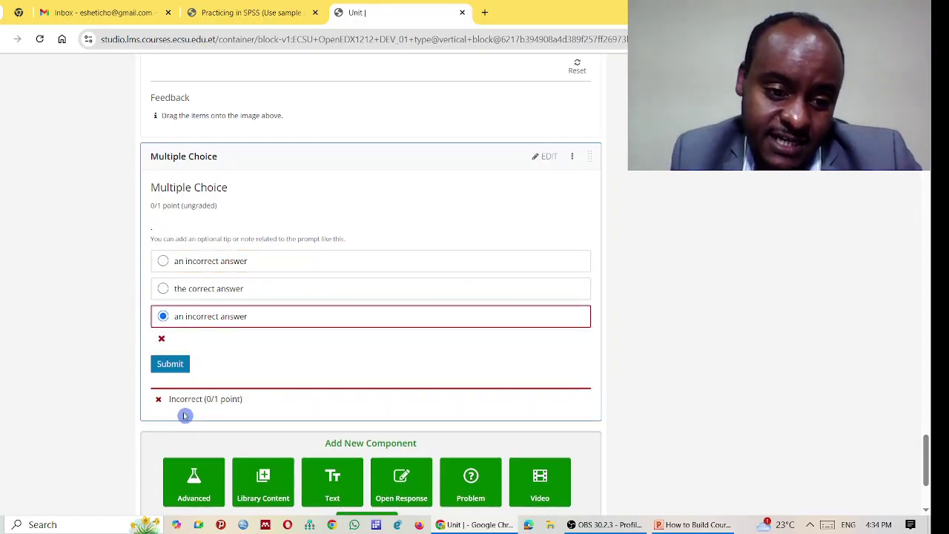
click(165, 289)
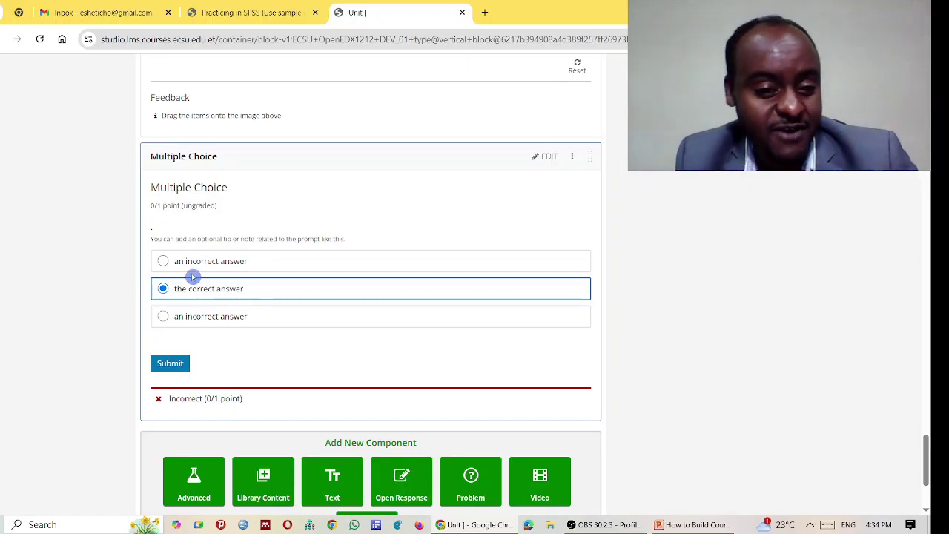
click(176, 364)
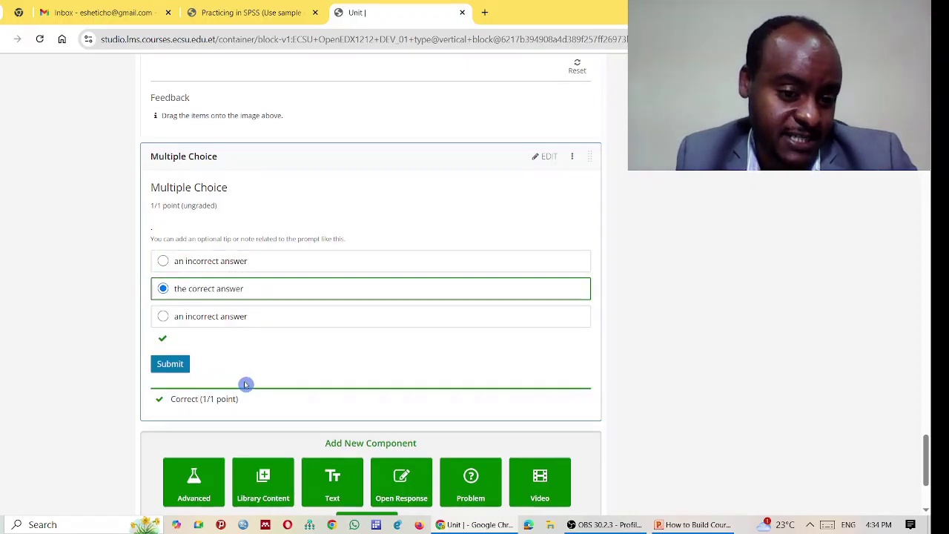
Step: Mark the first and third choices as correct with an x as well, and save the problem
click(547, 156)
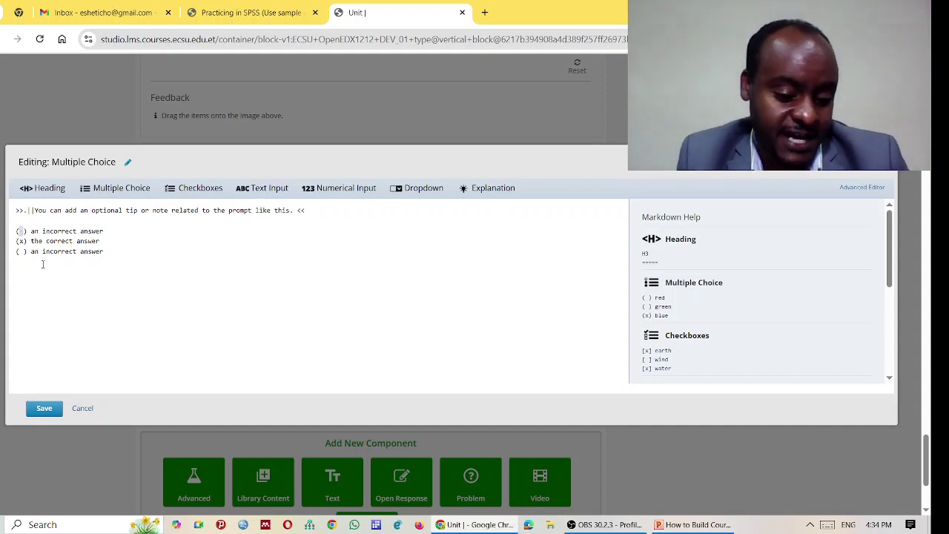
click(22, 231)
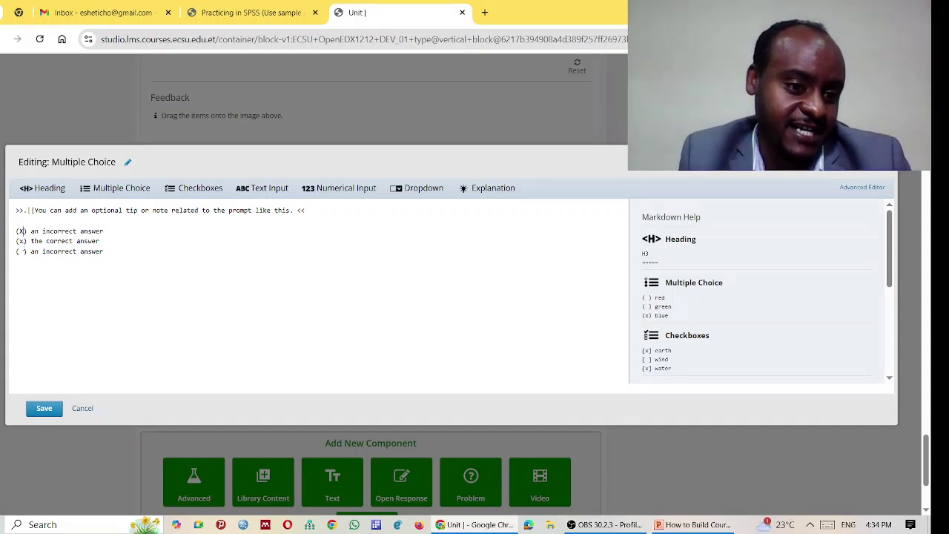
text(x)
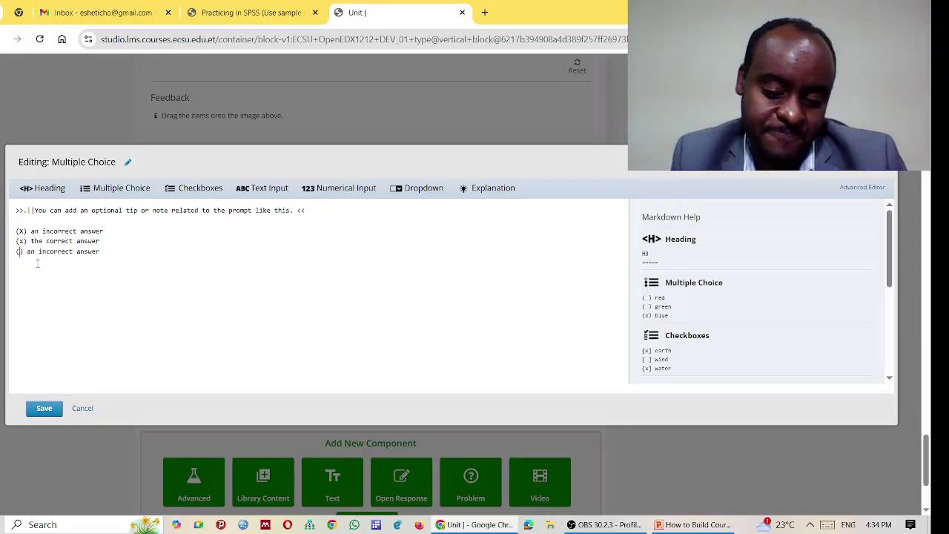
click(46, 407)
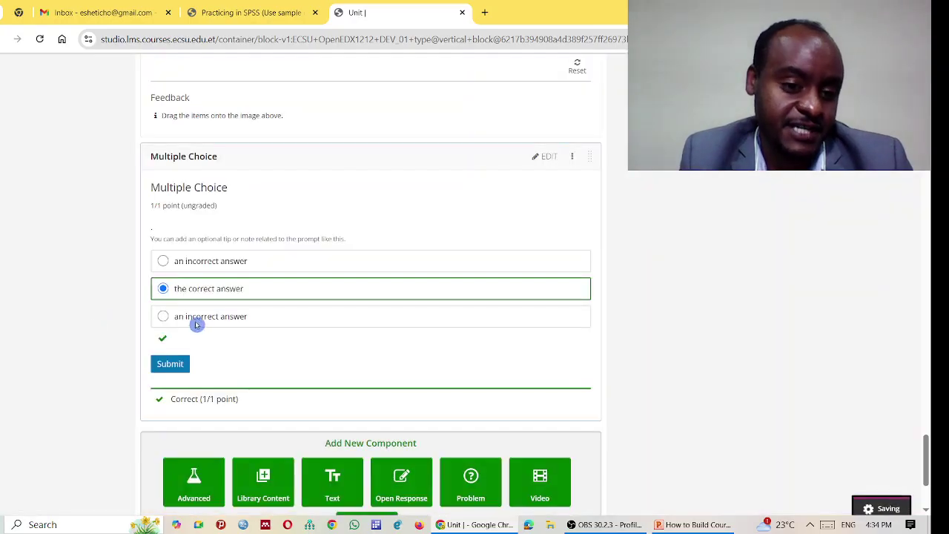
Step: Submit the first and third choices of the updated problem to check how they are graded
click(163, 261)
click(170, 363)
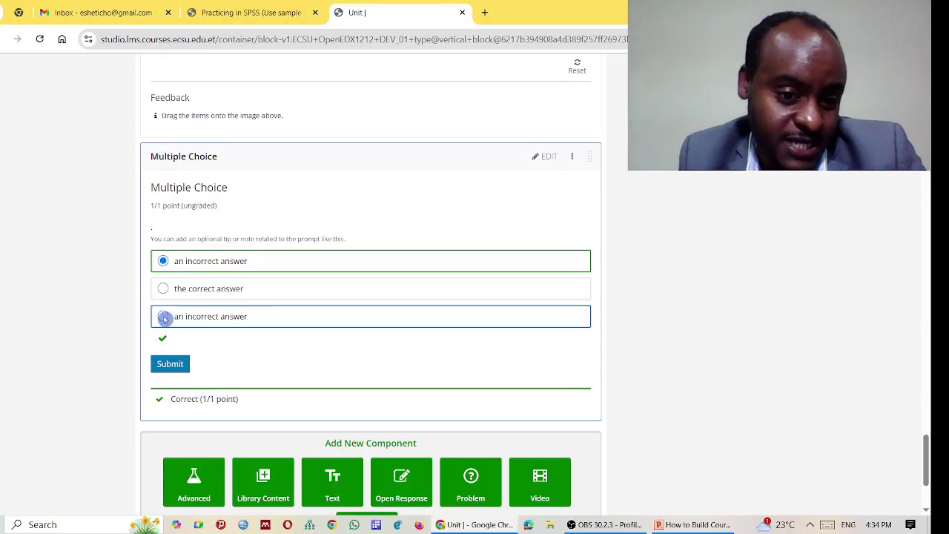
click(163, 316)
click(170, 363)
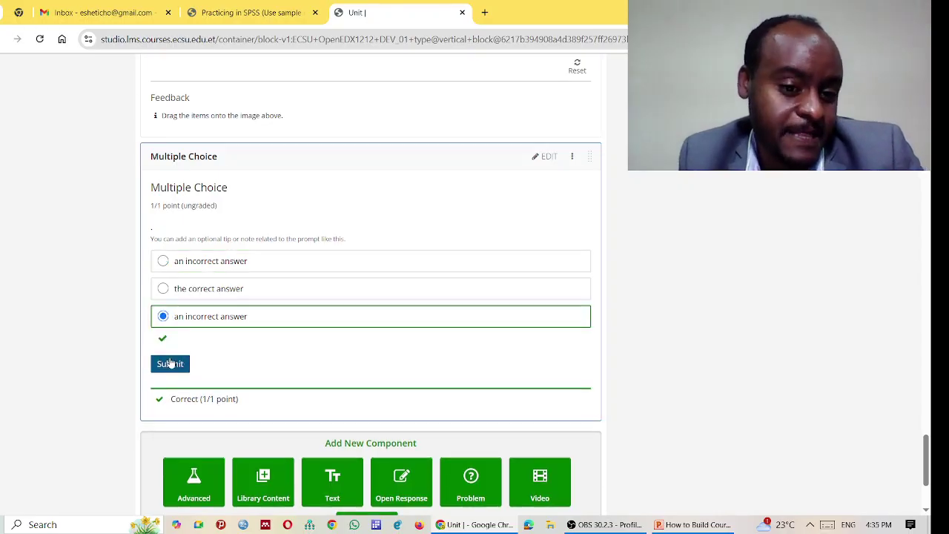
Step: Reopen the Multiple Choice problem, copy its whole question block, and paste it repeatedly below the original, separated by blank lines
click(541, 157)
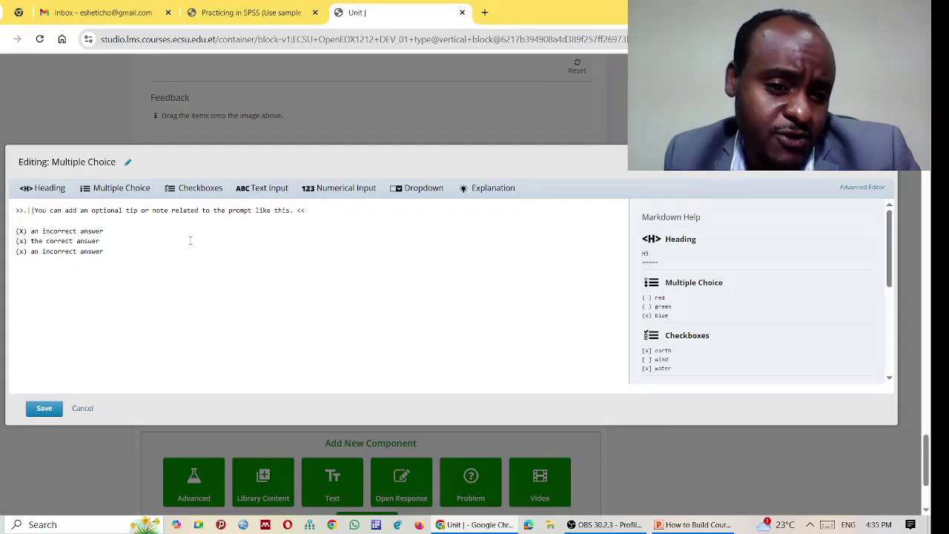
key(ctrl+a)
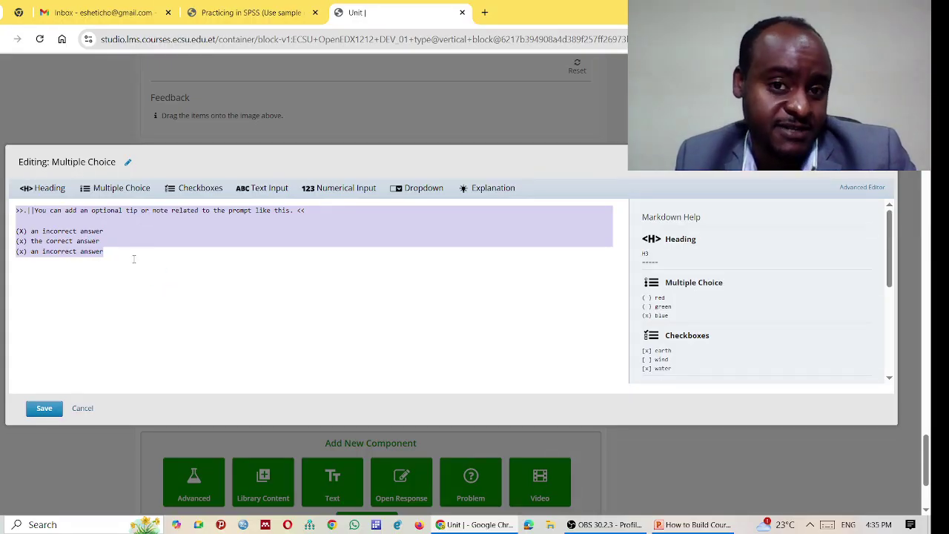
double_click(93, 251)
key(ctrl+a)
click(181, 289)
key(ctrl+a)
key(ctrl+c)
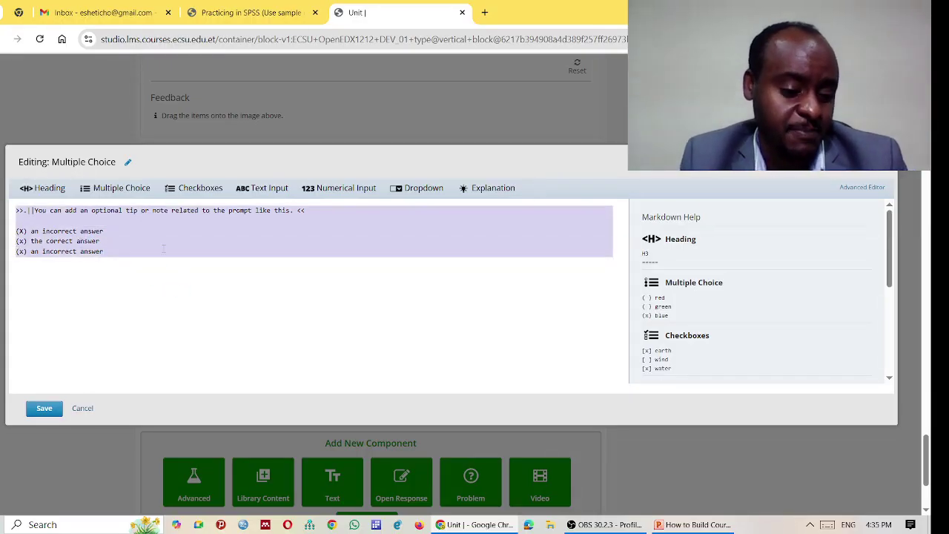
click(181, 322)
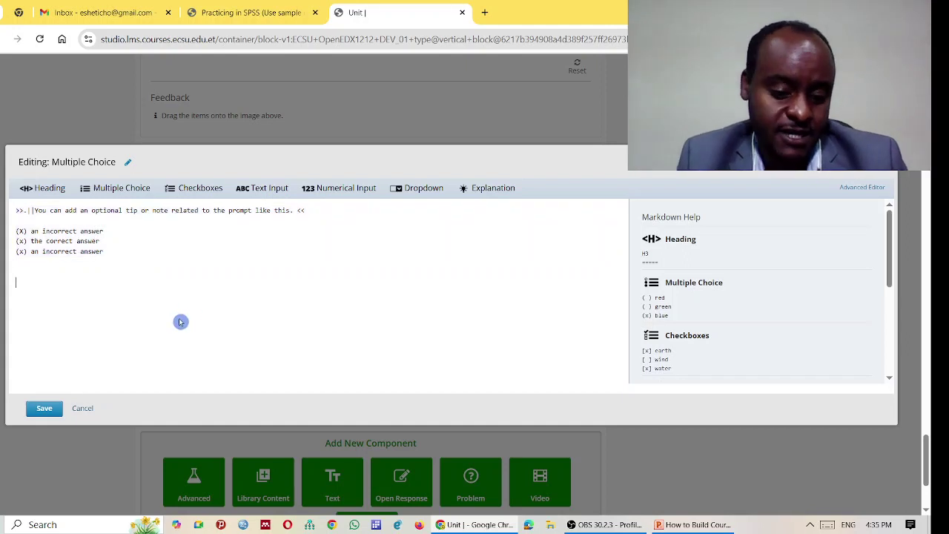
text(>>.||You can add an optional tip or note related to the prompt like this. <<  (x) an incorrect answer (x) the correct answer (x) an incorrect answer)
text(>>.||You can add an optional tip or note related to the prompt like this. <<  (x) an incorrect answer (x) the correct answer (x) an incorrect answer)
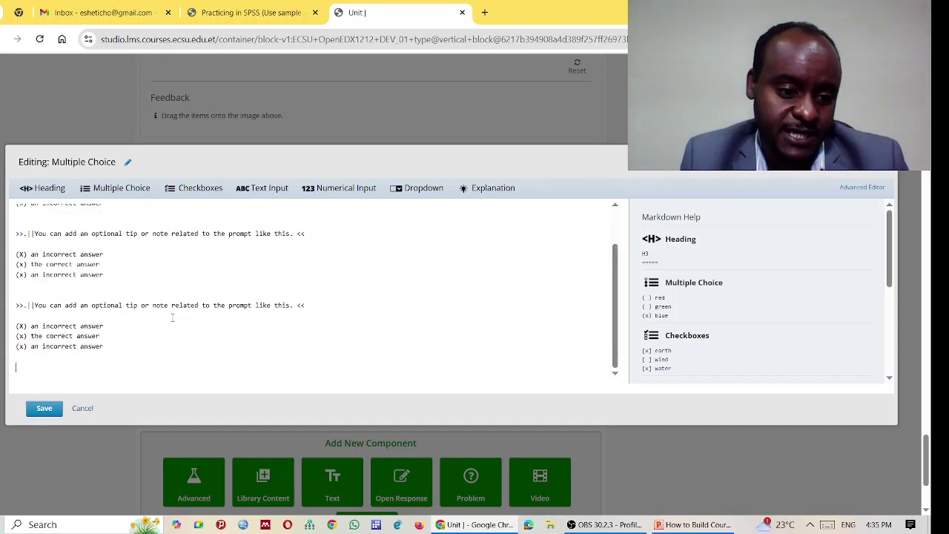
key(ctrl+v)
key(Return)
key(Return)
key(ctrl+v)
key(Return)
key(Return)
text(v)
key(Return)
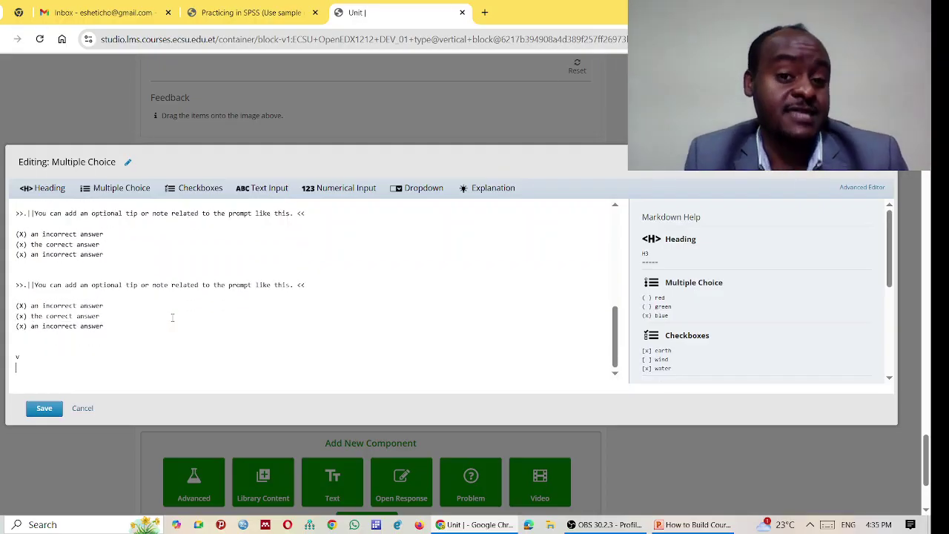
key(BackSpace)
key(BackSpace)
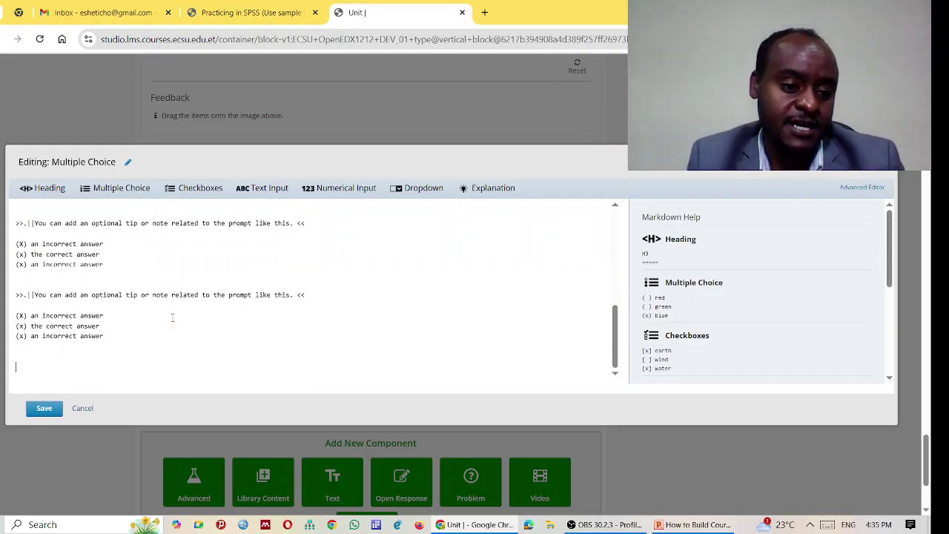
key(BackSpace)
scroll(182, 317, up, 6)
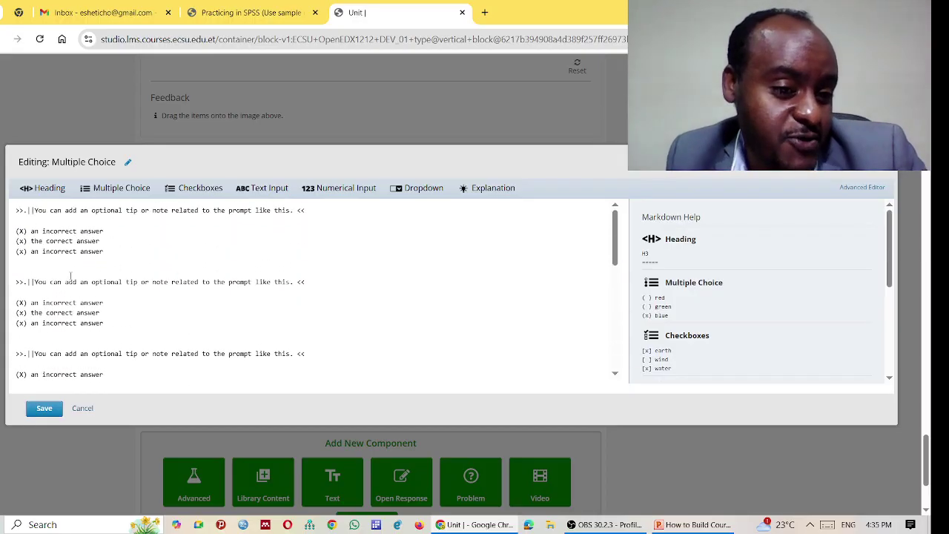
scroll(275, 291, down, 3)
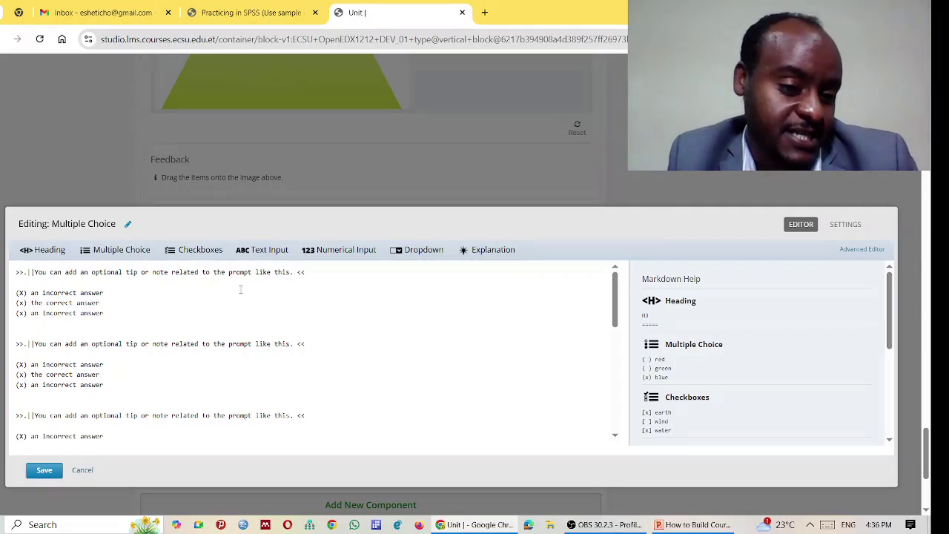
Step: Delete all question blocks from the Multiple Choice problem's editor, leaving it empty
scroll(227, 292, down, 5)
drag(190, 450, 22, 252)
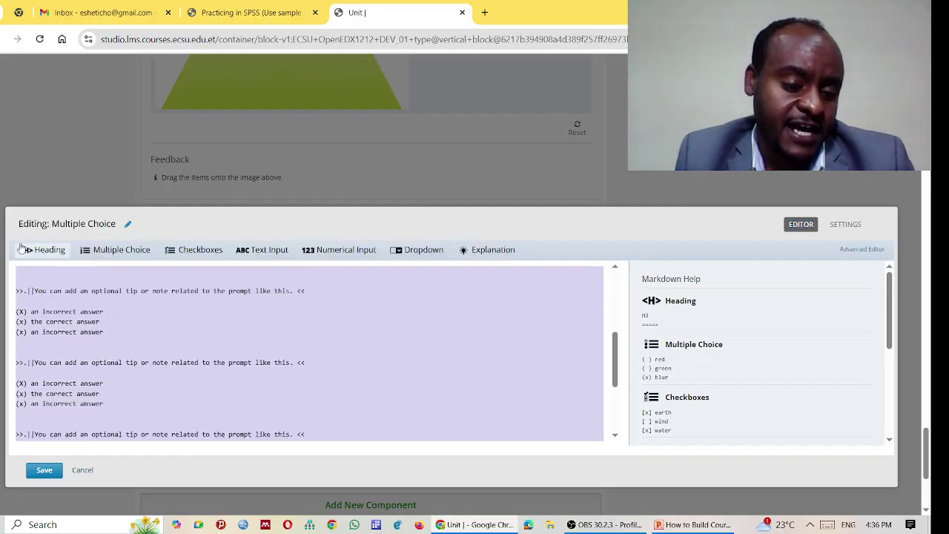
key(BackSpace)
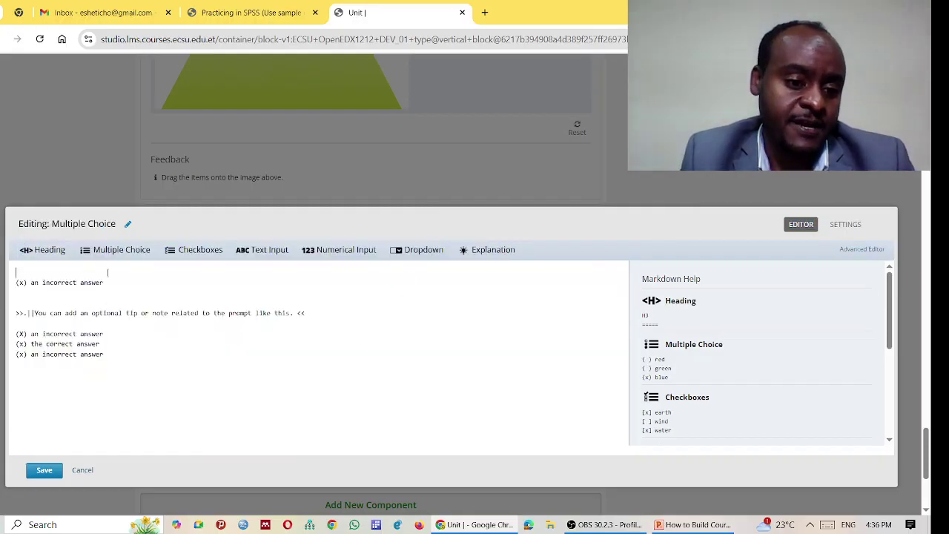
drag(101, 344, 6, 272)
key(BackSpace)
drag(175, 292, 6, 277)
key(BackSpace)
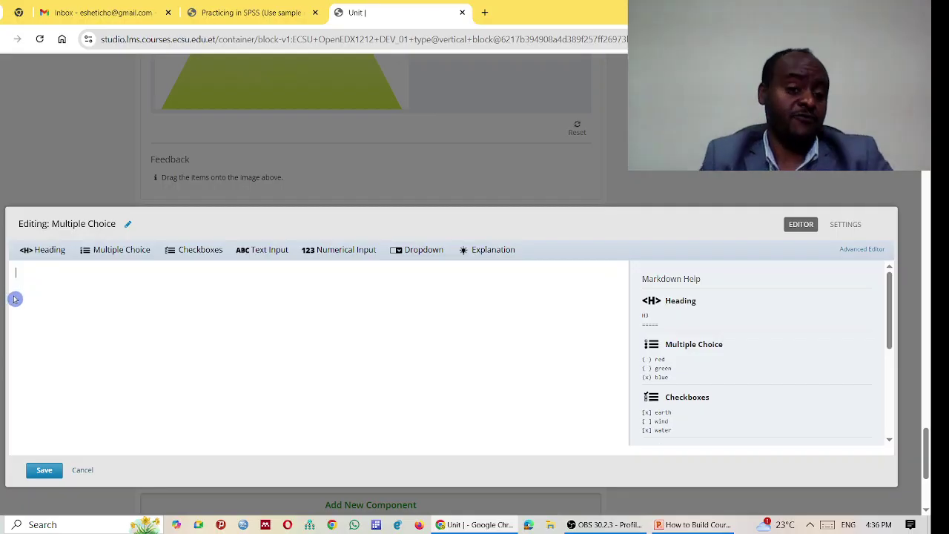
Step: Insert a Checkboxes template and a Multiple Choice template separated by blank lines, and compare their square and round bracket markers
click(195, 251)
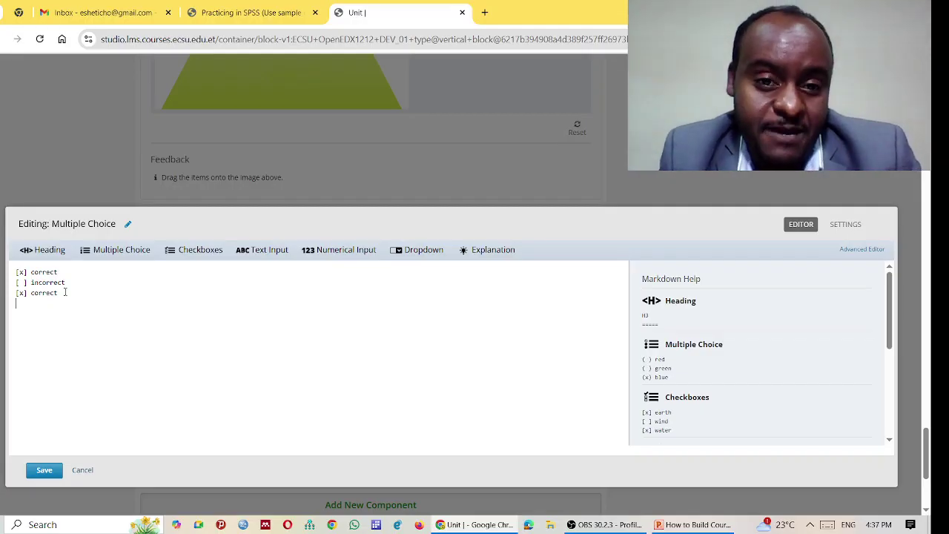
click(14, 282)
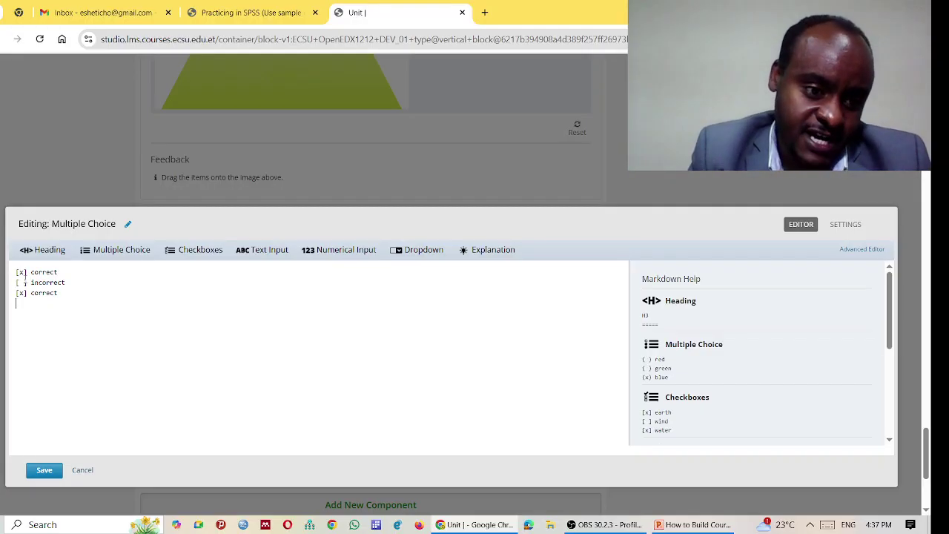
click(3, 278)
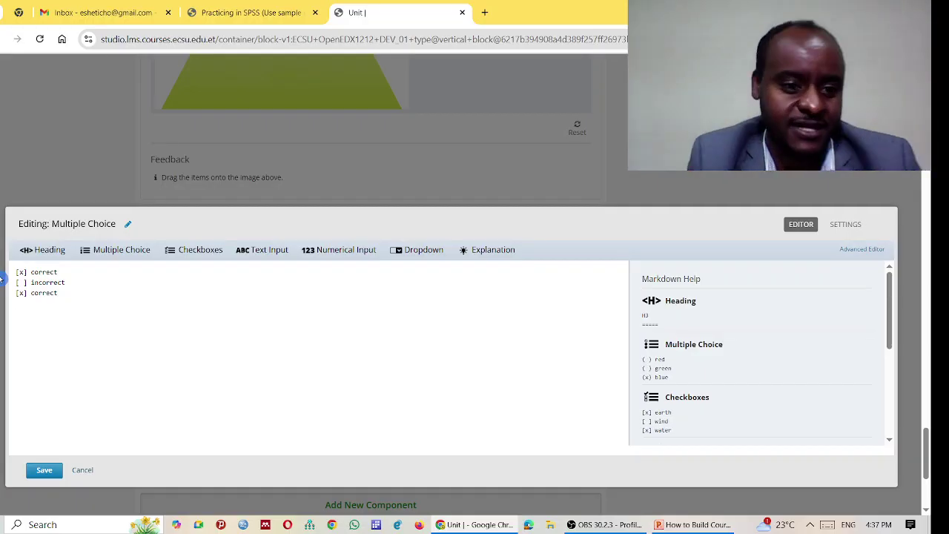
click(125, 250)
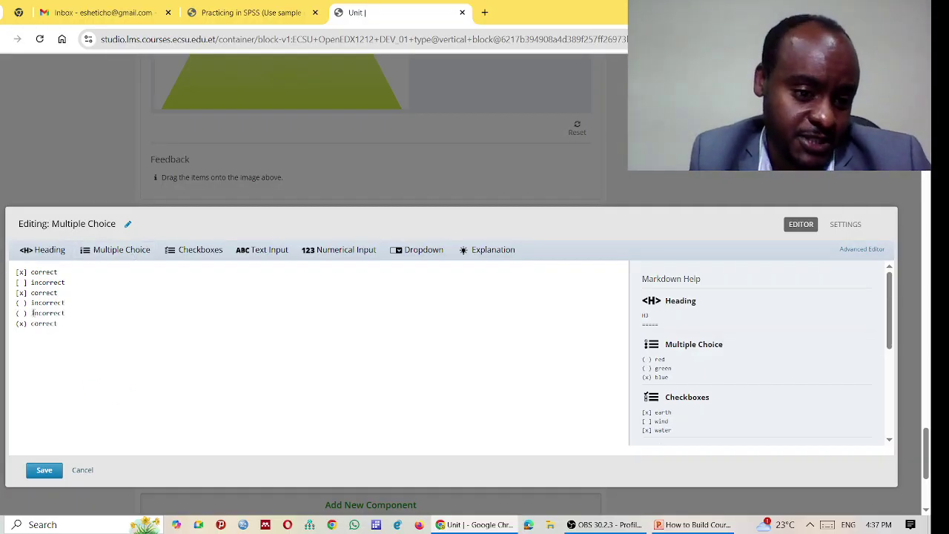
key(Return)
key(Return)
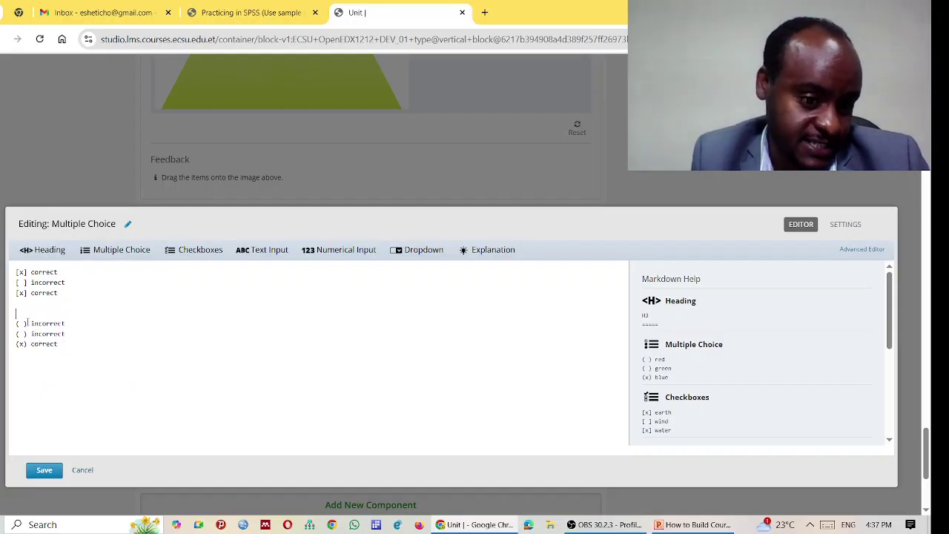
drag(29, 323, 14, 322)
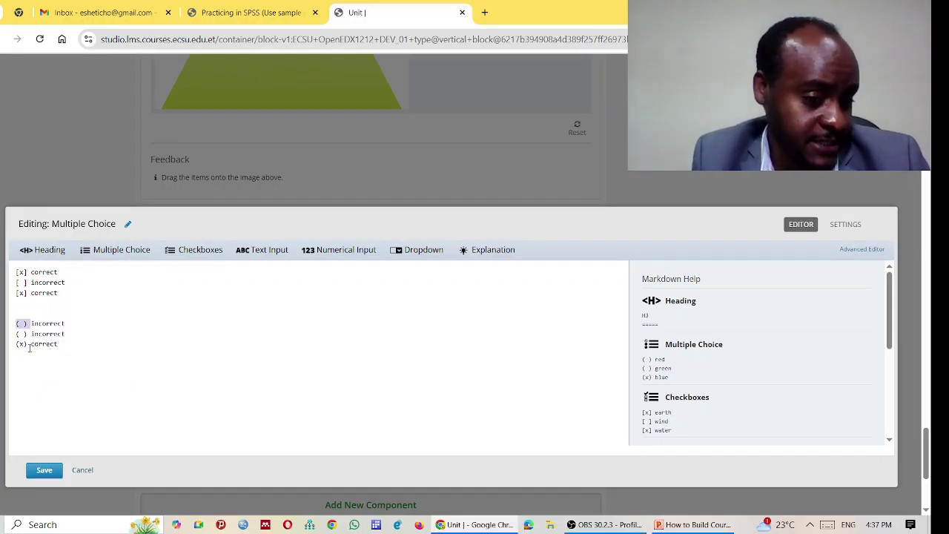
drag(27, 282, 15, 283)
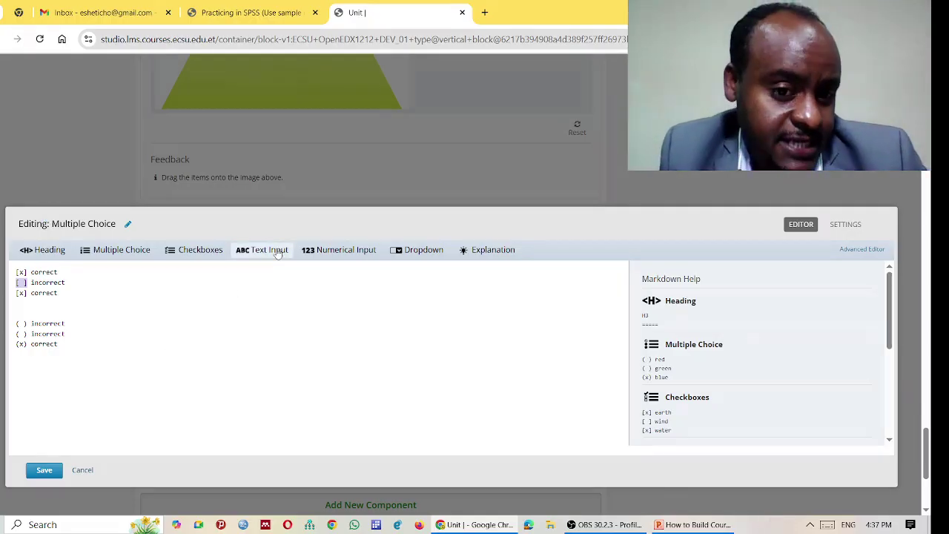
Step: Replace the whole editor content with a Text Input template and add an empty line above its answer line
key(ctrl+a)
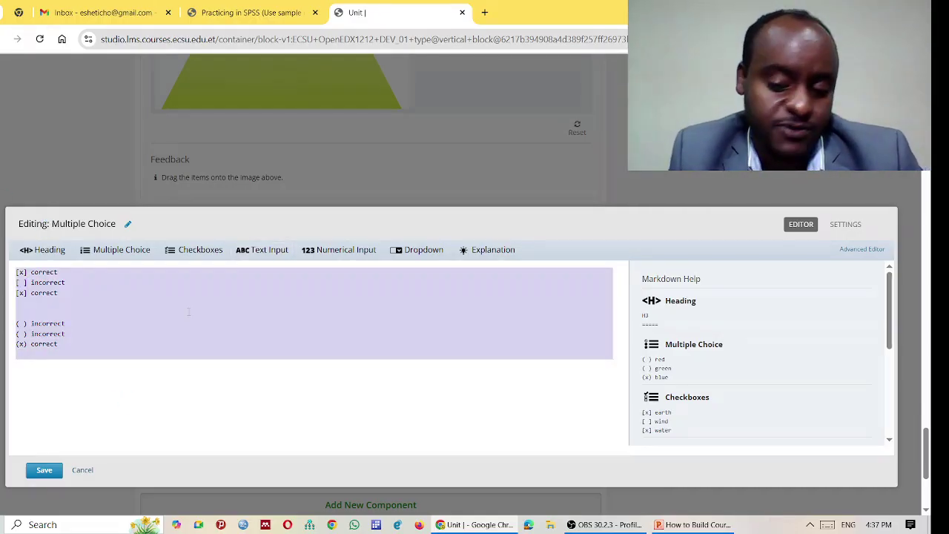
key(BackSpace)
click(262, 250)
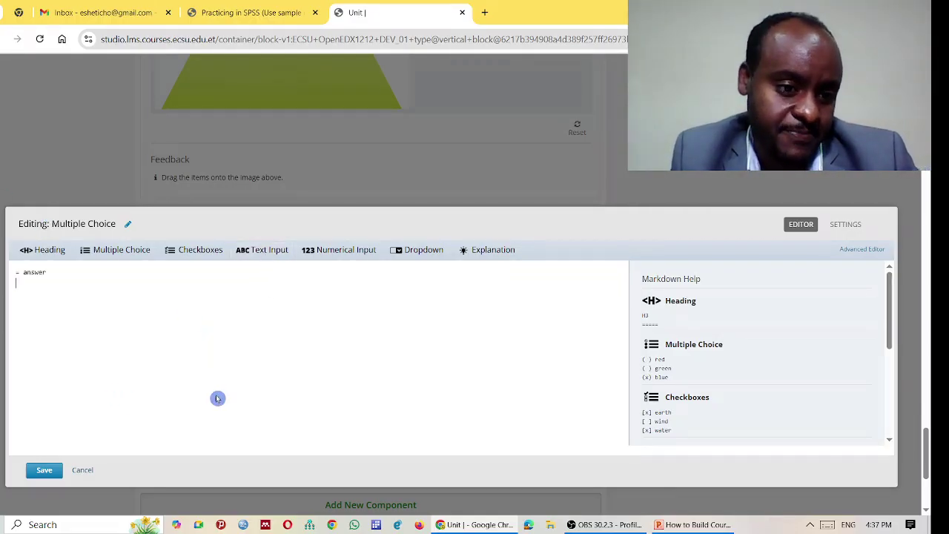
click(16, 272)
key(Return)
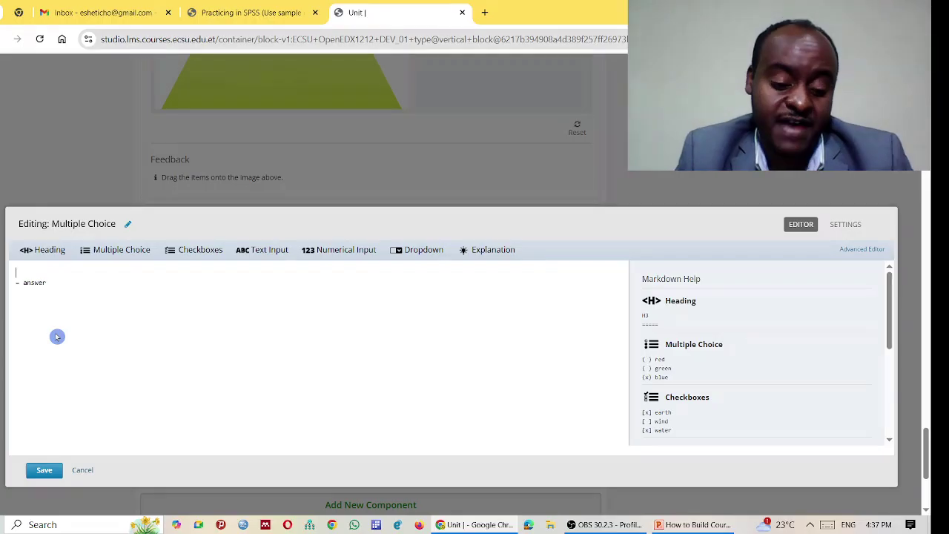
Step: Write the question "What is the capital city of Ethiopia?" on the line above the answer
text(Wha)
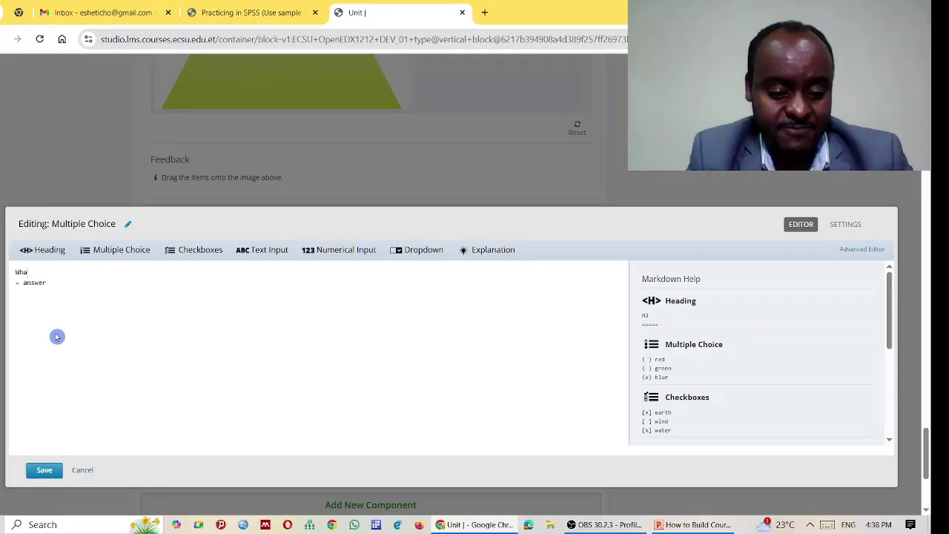
text(t is the captital c)
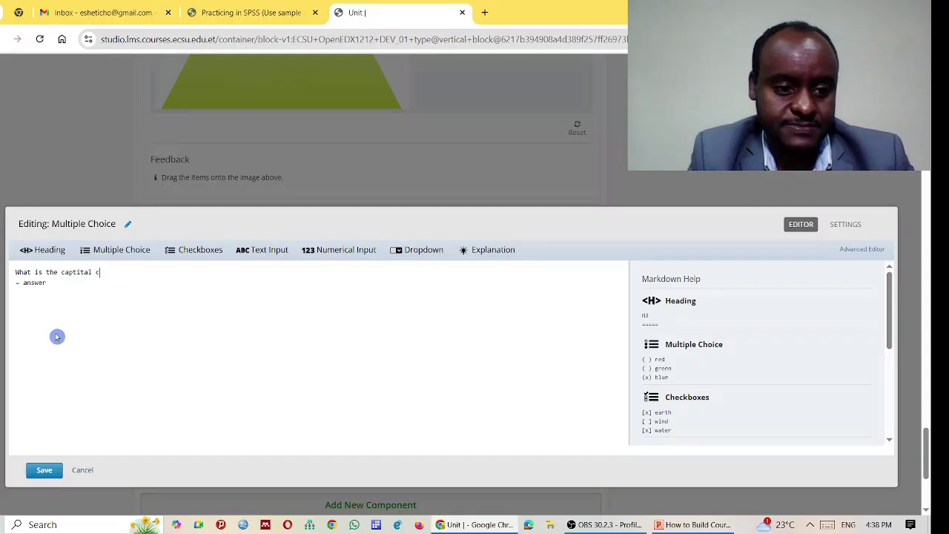
key(BackSpace)
key(BackSpace)
key(BackSpace)
key(BackSpace)
key(BackSpace)
key(BackSpace)
key(BackSpace)
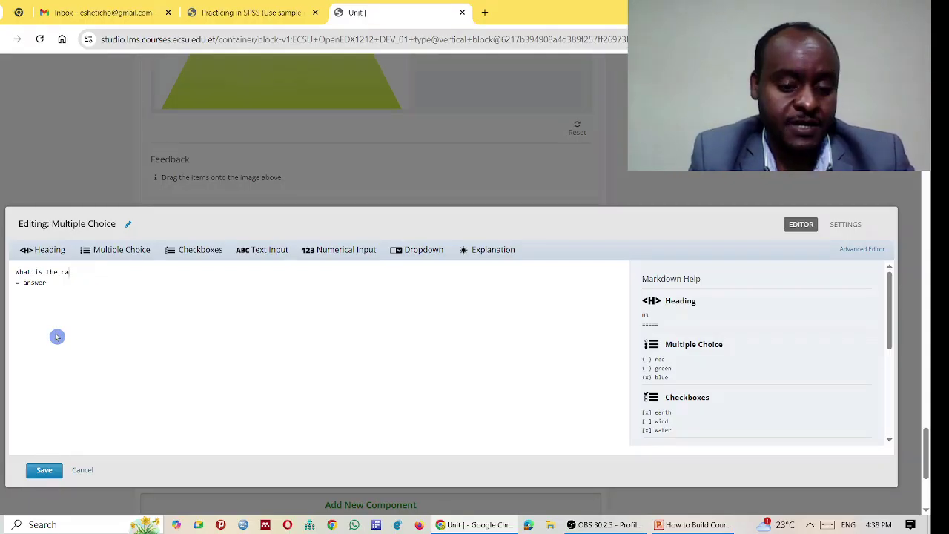
text(pital ci)
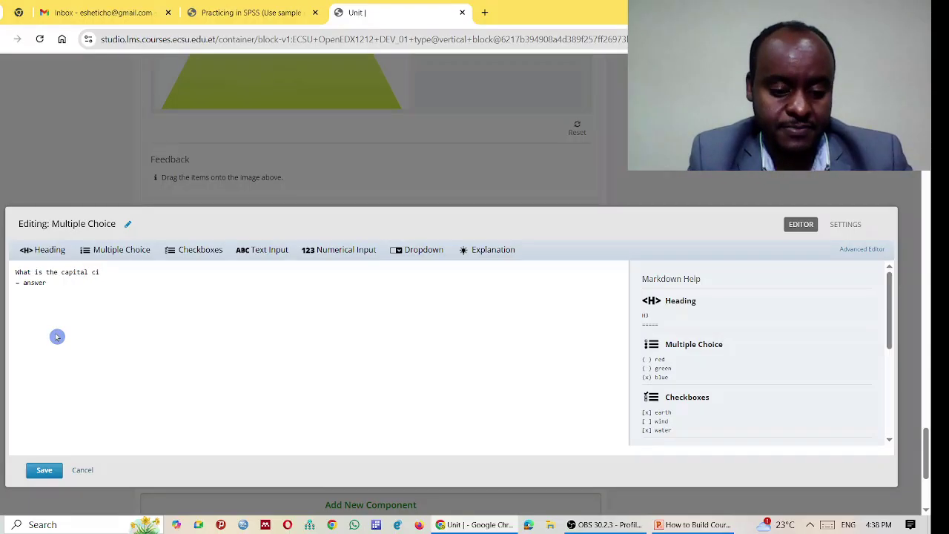
text(ty of Ethiopia?)
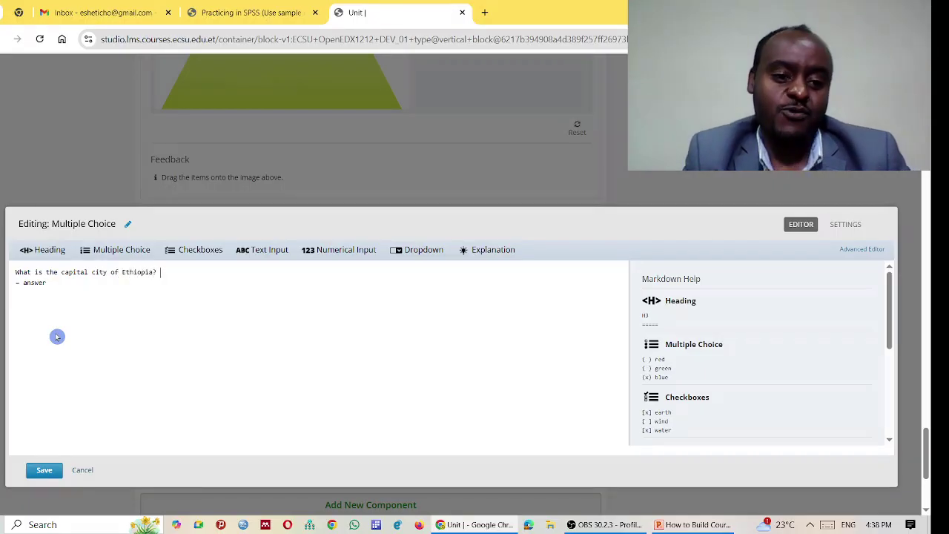
Step: Replace the placeholder answer with "Addis Ababa" as the correct response and save the problem
drag(46, 283, 23, 283)
key(BackSpace)
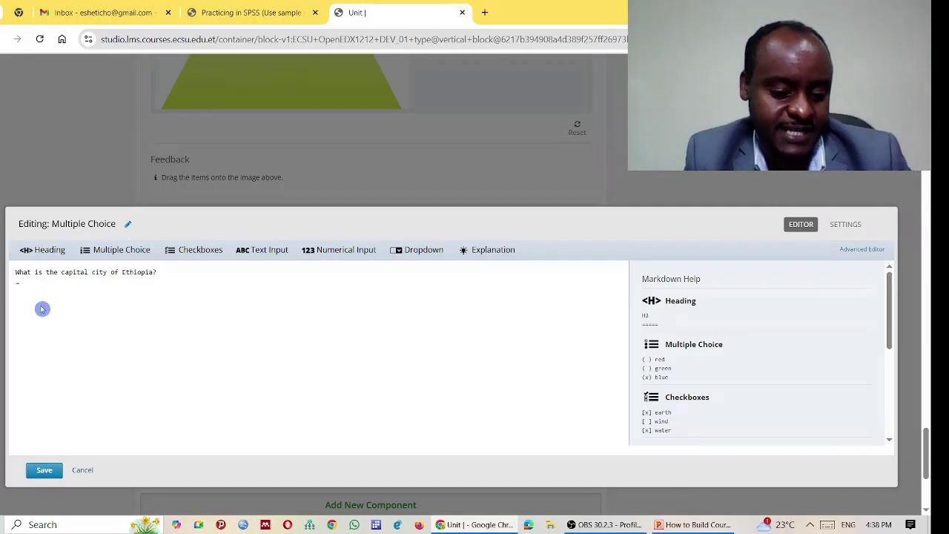
text(Addis Ababa)
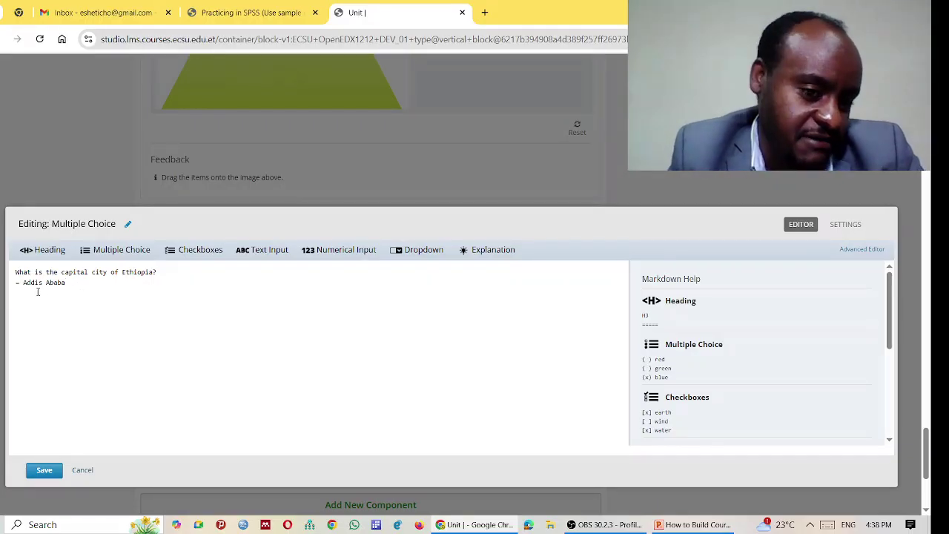
click(46, 470)
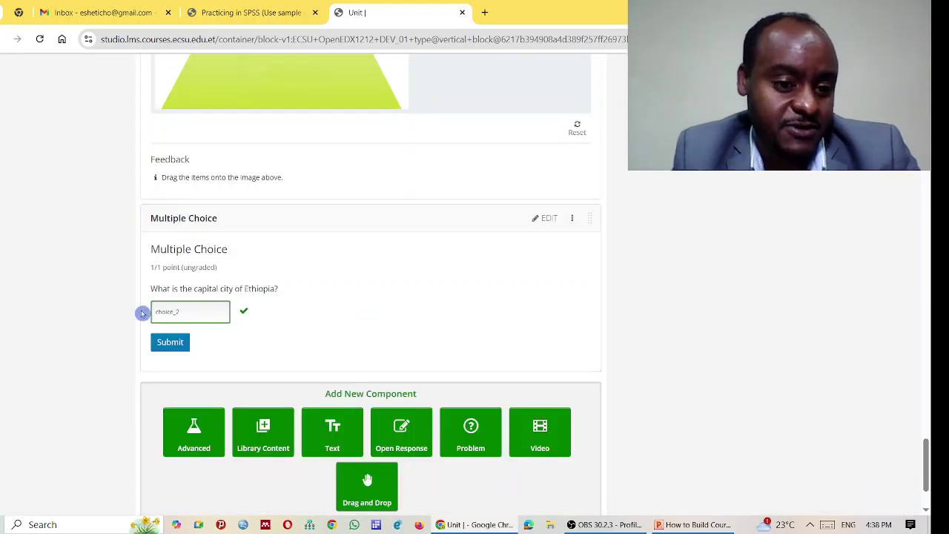
Step: Clear the existing response in the text input problem and submit "Bahir Dar" to test a wrong answer
double_click(193, 313)
key(BackSpace)
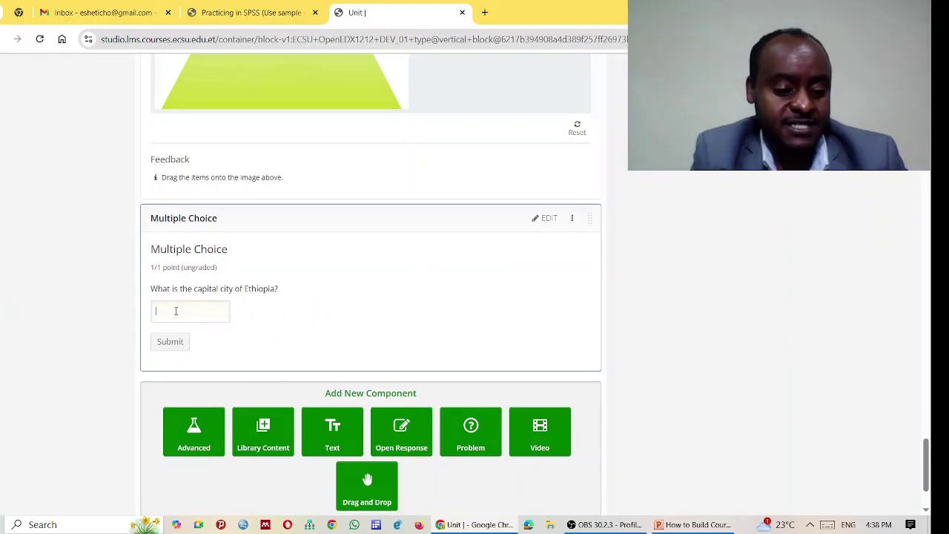
click(175, 310)
text(A)
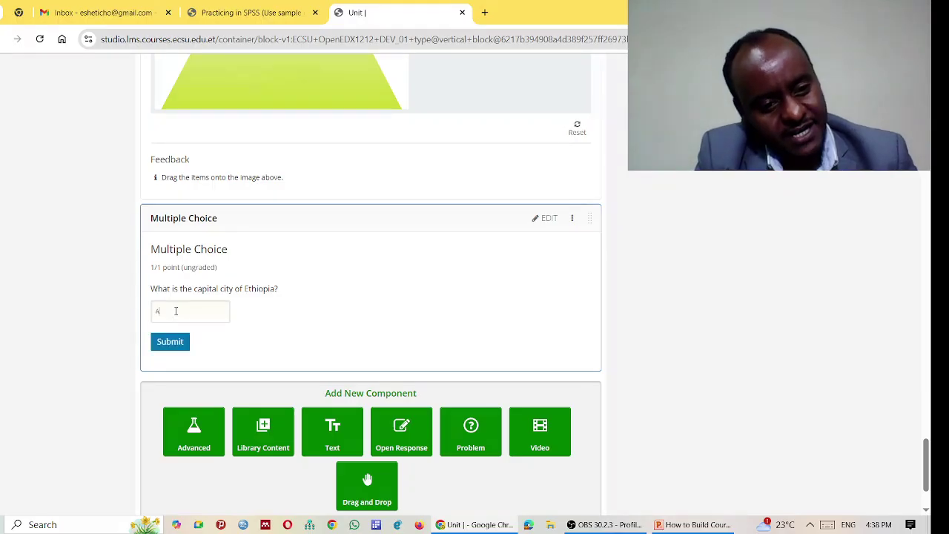
text(ddir Da)
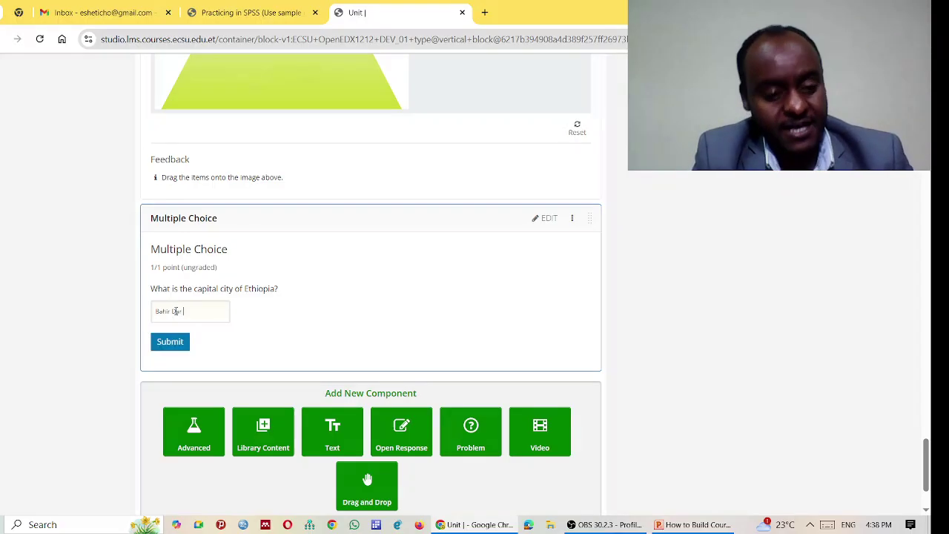
text(r)
click(172, 346)
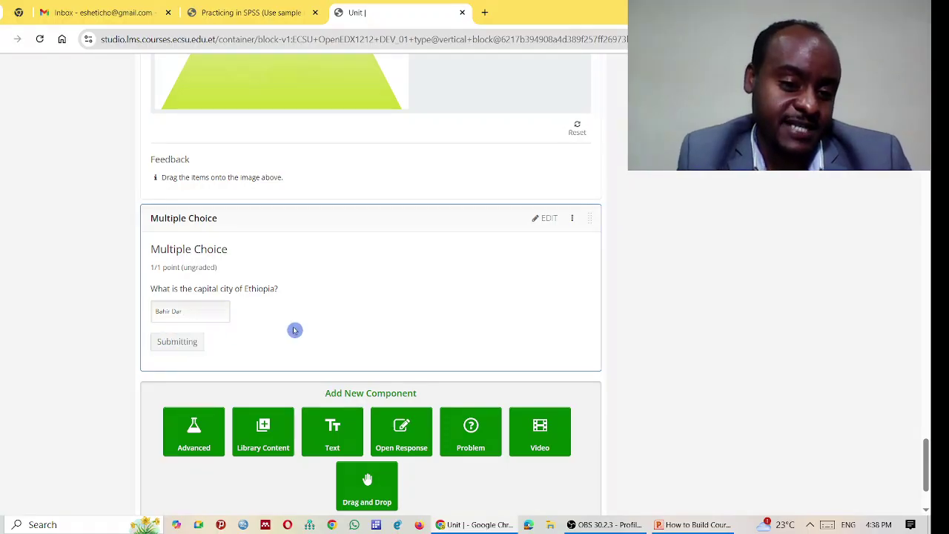
Step: Replace the response with "Jimma" and submit it as a second wrong answer
triple_click(197, 318)
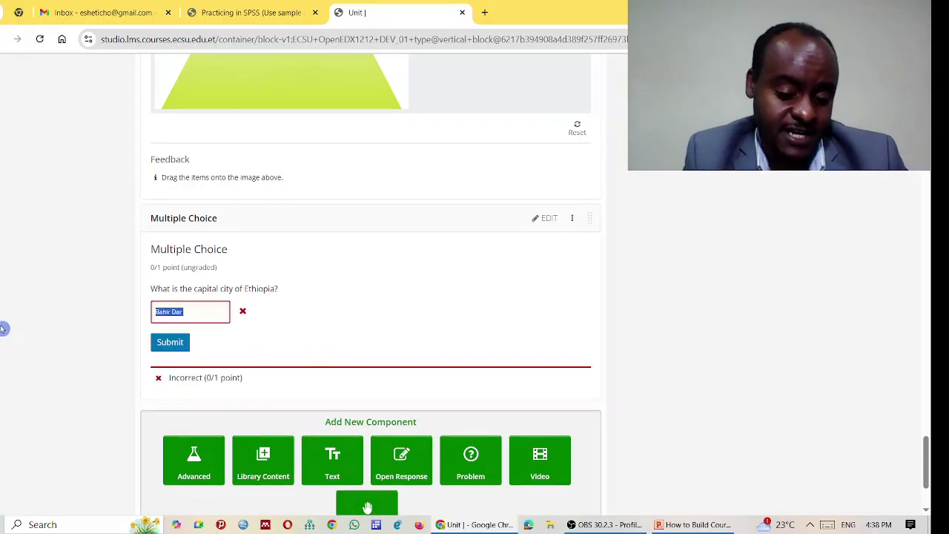
key(BackSpace)
text(Jimma)
click(181, 341)
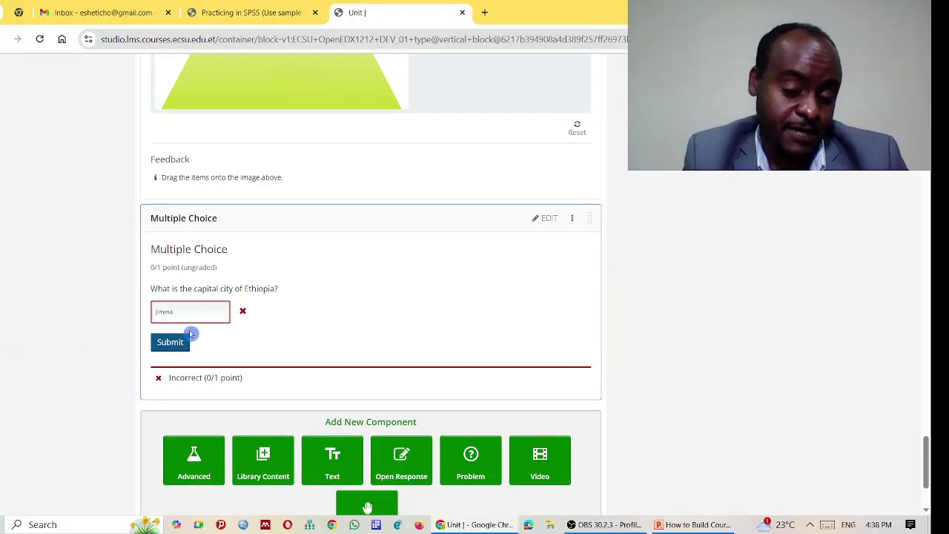
Step: Replace the response with "Addis Ababa" and submit it to test the exact correct answer
triple_click(186, 311)
key(BackSpace)
text(Addis Ababa)
click(170, 341)
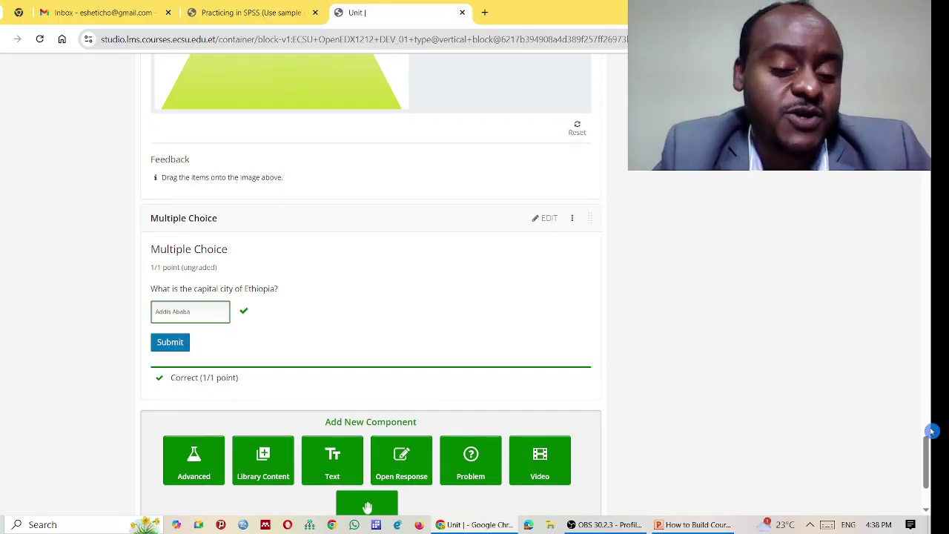
Step: Submit the variant "AddisAbaba" without a space, and the shortened answer "Addis", to test how strictly responses are matched
click(183, 312)
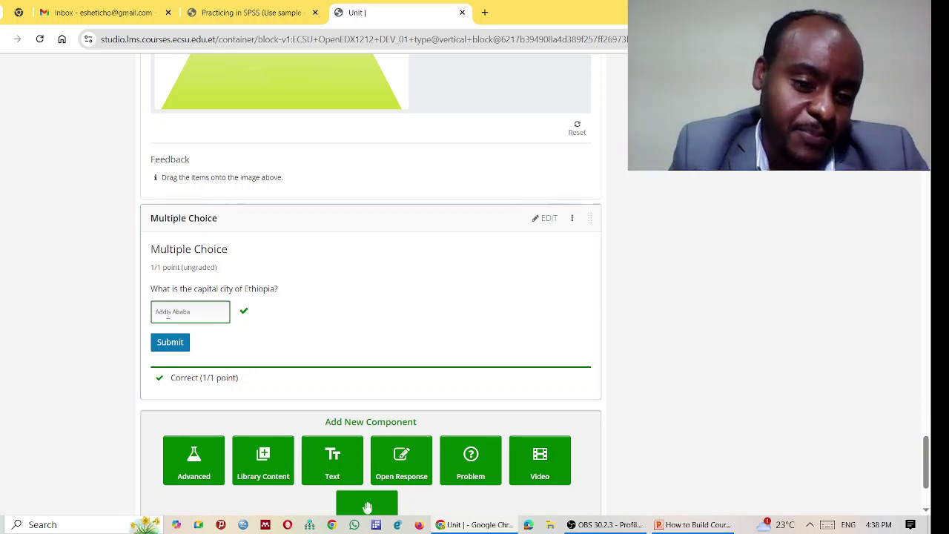
key(BackSpace)
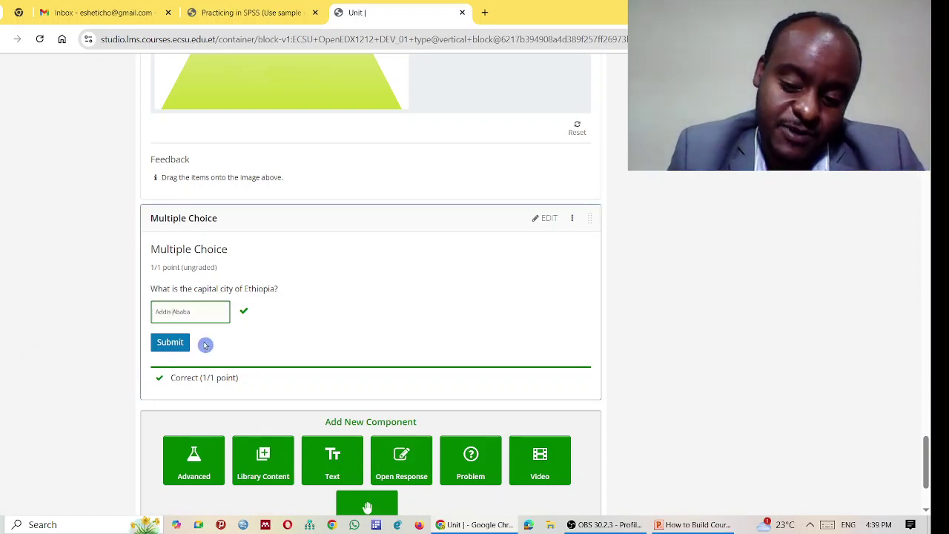
click(176, 341)
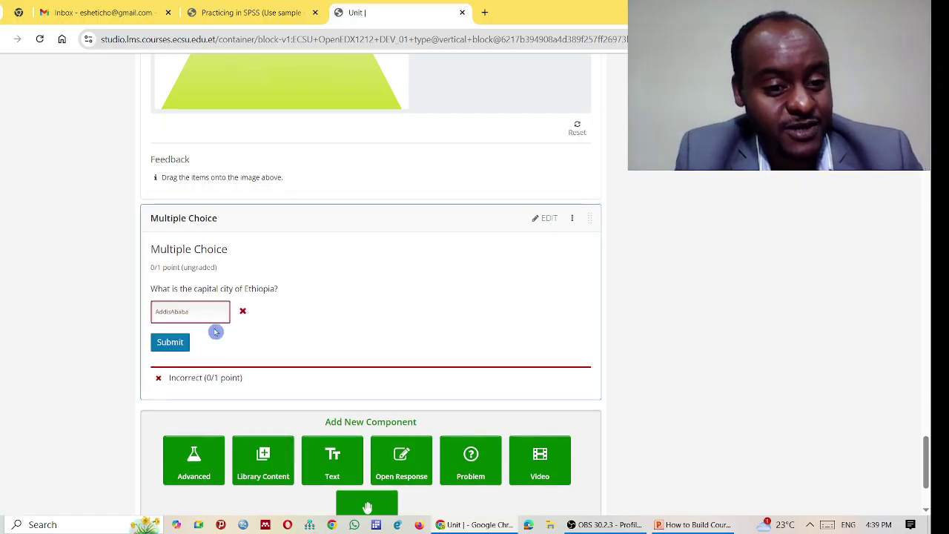
click(190, 312)
key(BackSpace)
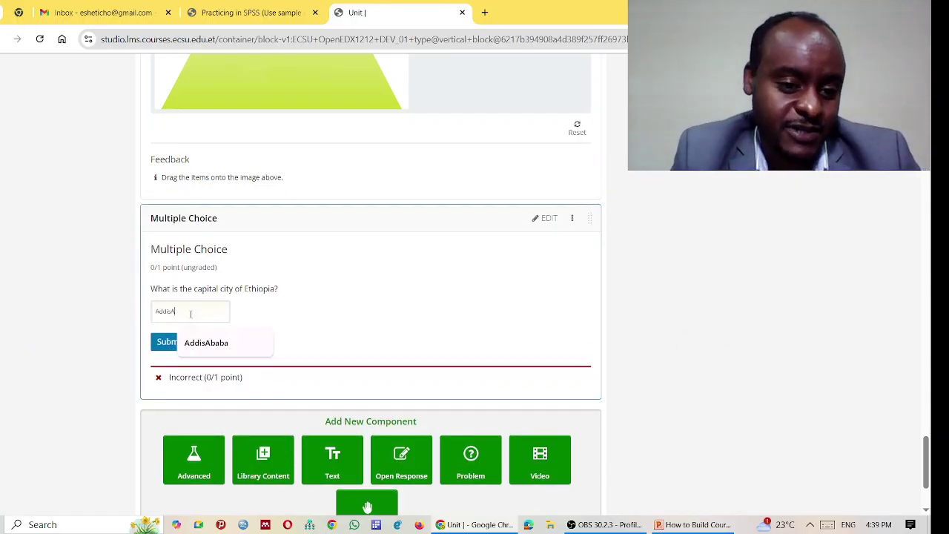
key(BackSpace)
click(174, 337)
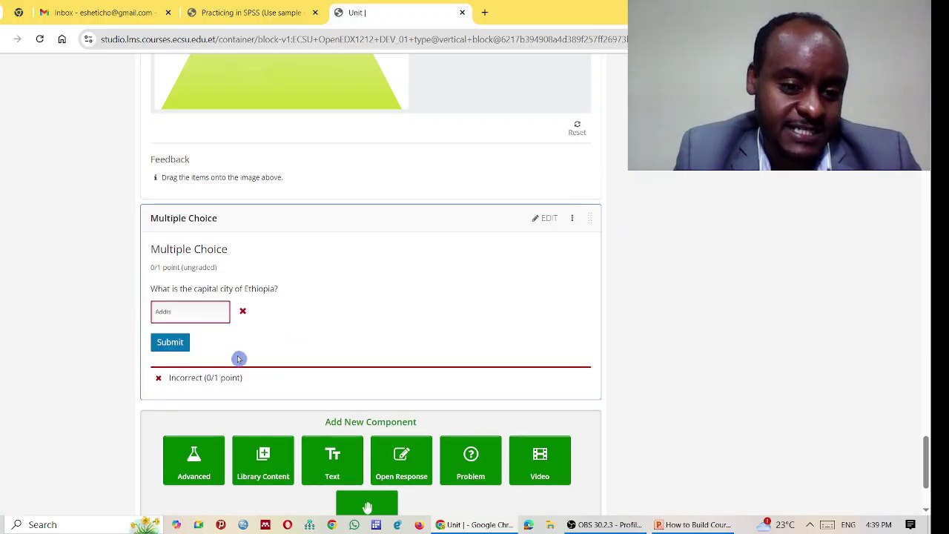
Step: Replace the response with the all-lowercase "addis ababa" and submit it to test case sensitivity
click(178, 312)
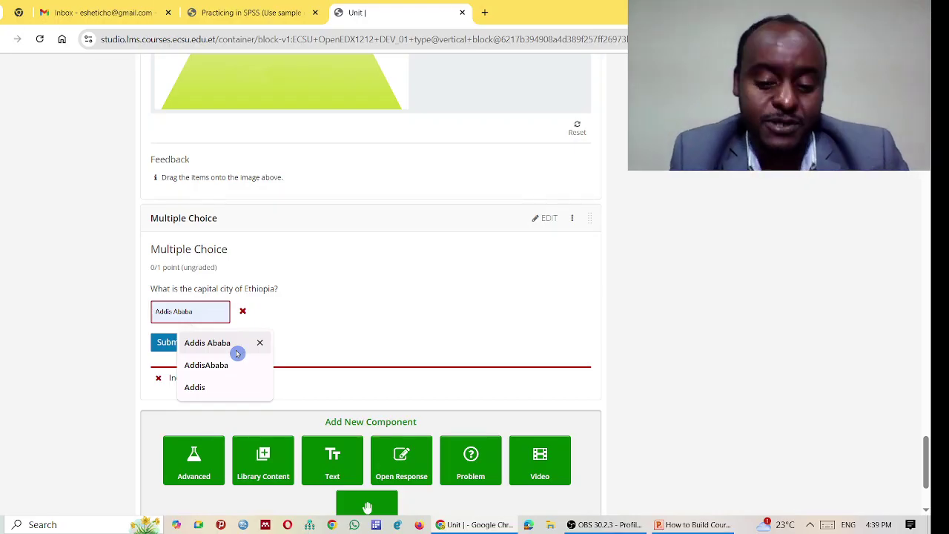
key(BackSpace)
key(BackSpace)
key(BackSpace)
key(BackSpace)
key(BackSpace)
text(addisab)
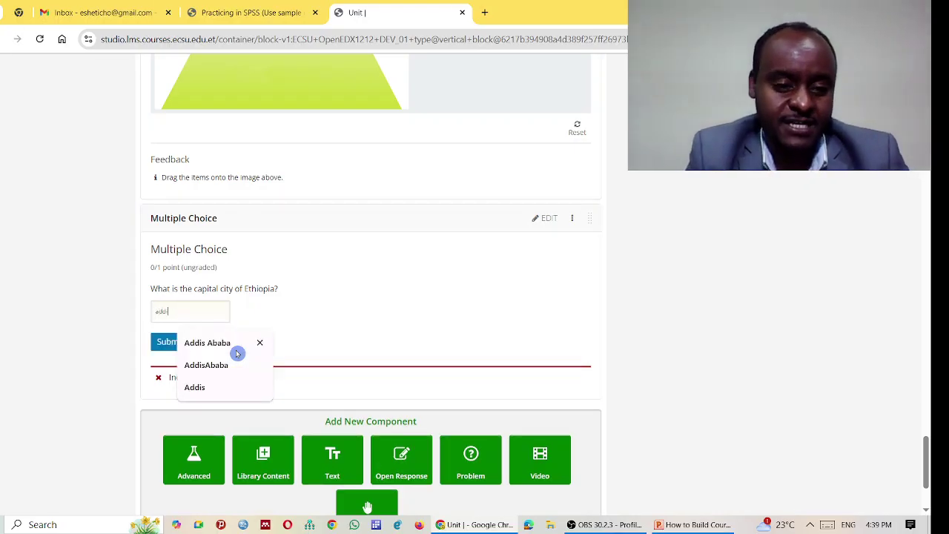
key(BackSpace)
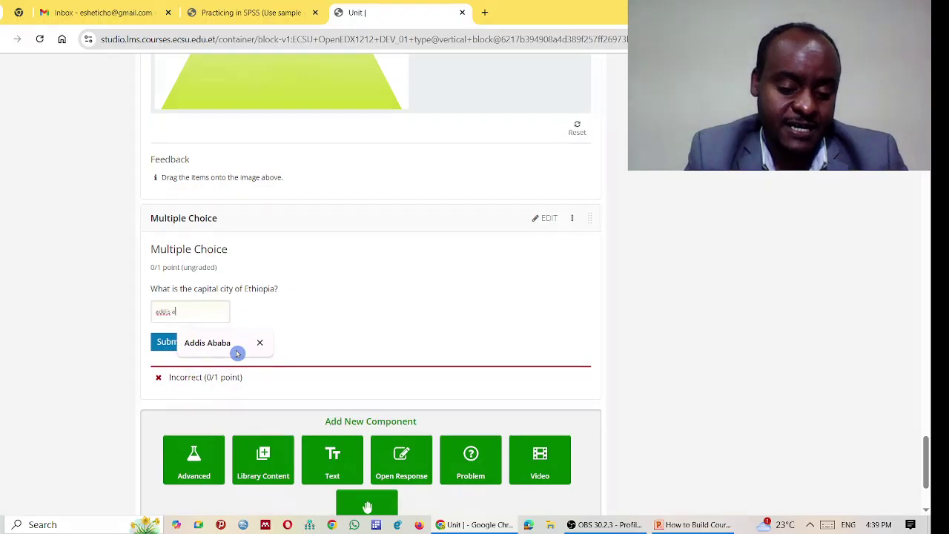
text(ababa)
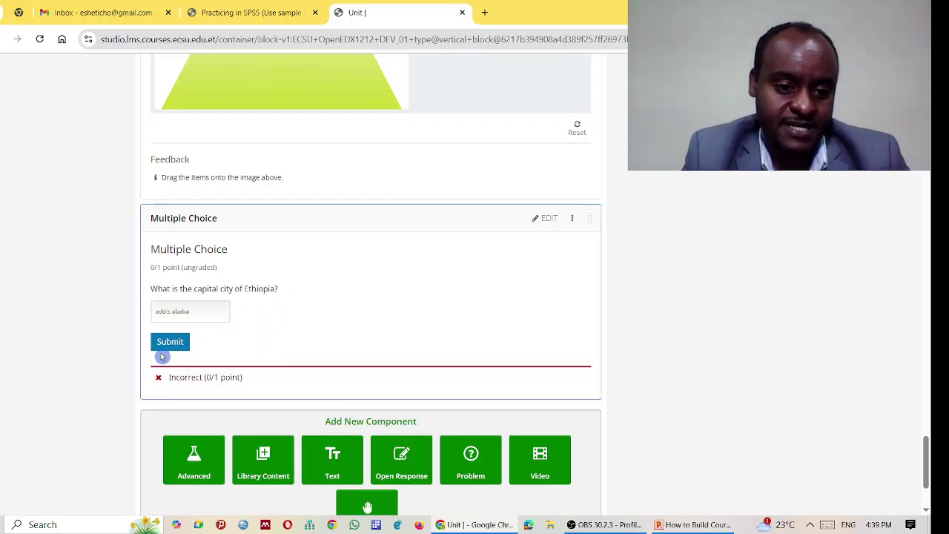
click(166, 341)
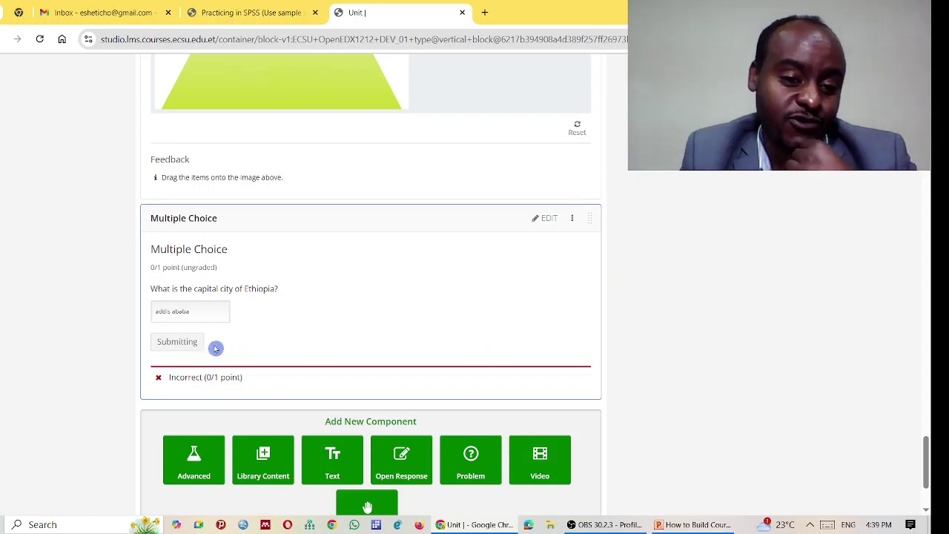
Step: Retype the second word of the response so the answer reads "addis ababa", and submit it again
click(208, 311)
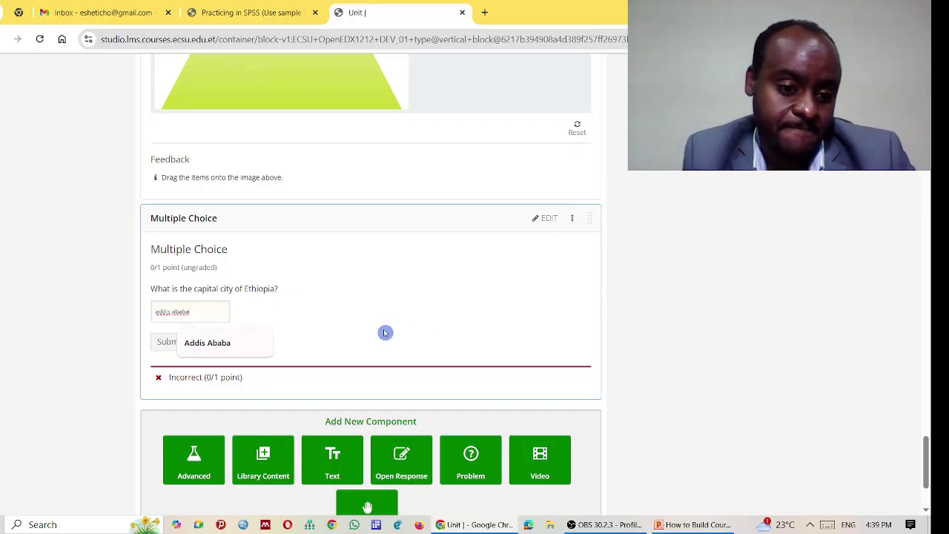
key(Return)
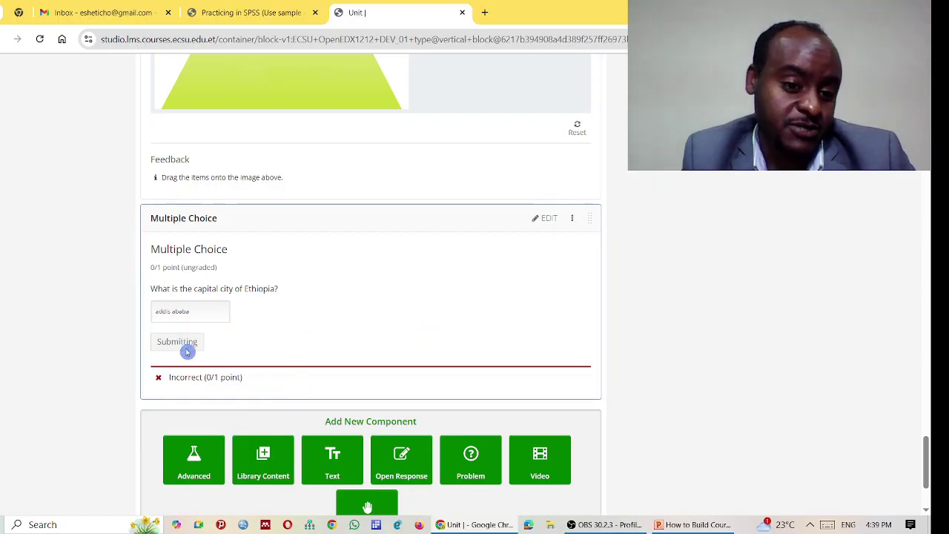
key(BackSpace)
key(BackSpace)
key(BackSpace)
key(BackSpace)
key(BackSpace)
key(BackSpace)
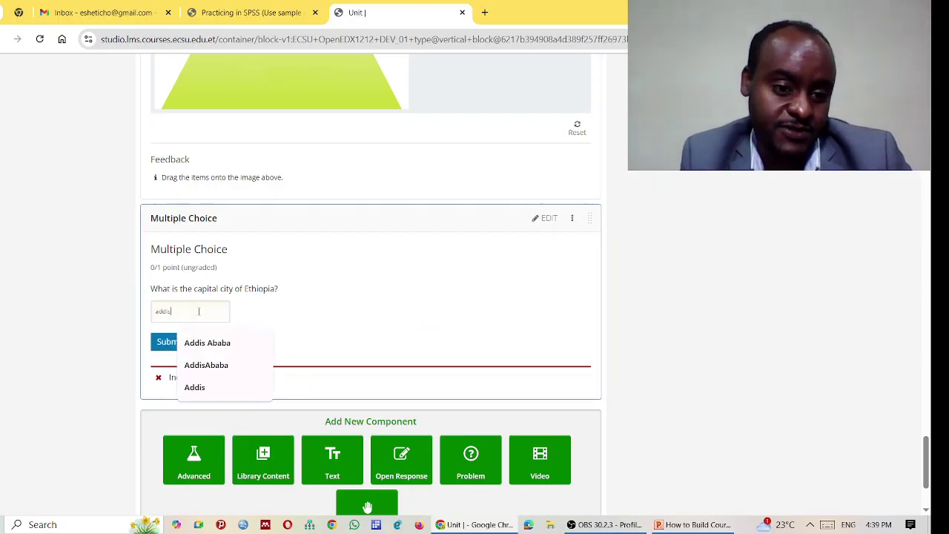
text(a)
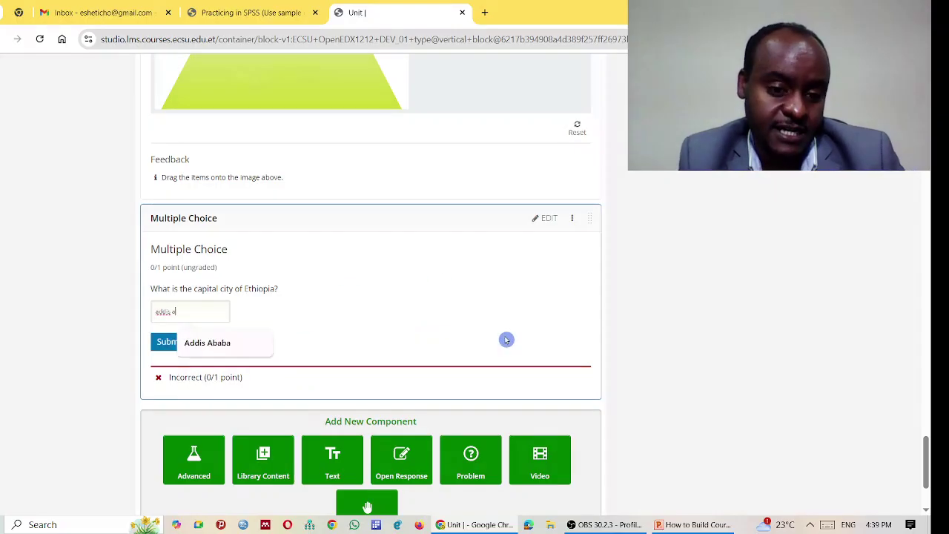
text(baba)
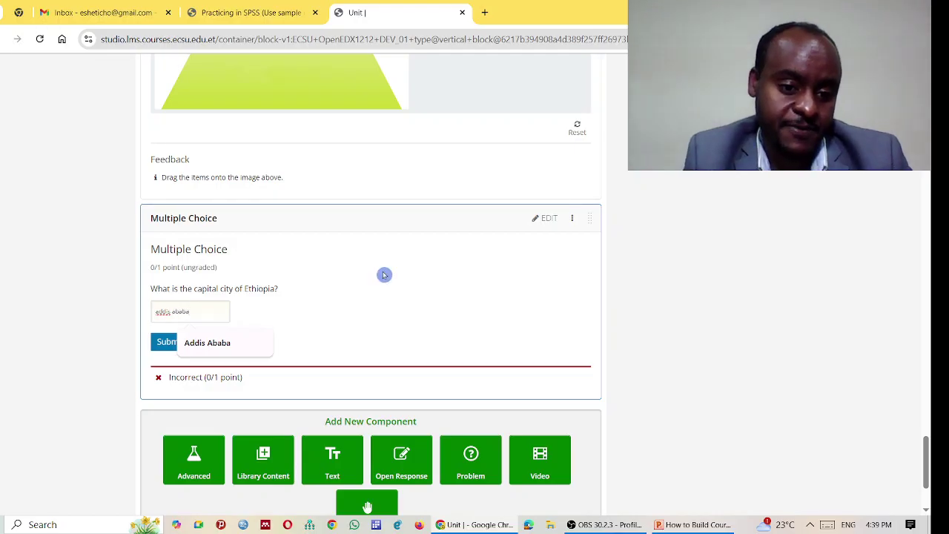
click(169, 341)
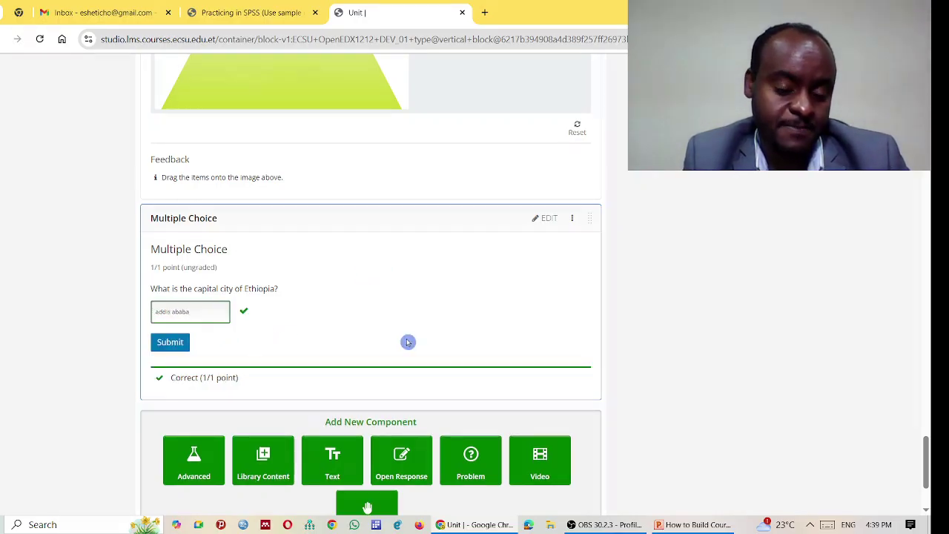
Step: Replace the response with the capitalized "Addis Ababa" and submit it
triple_click(181, 312)
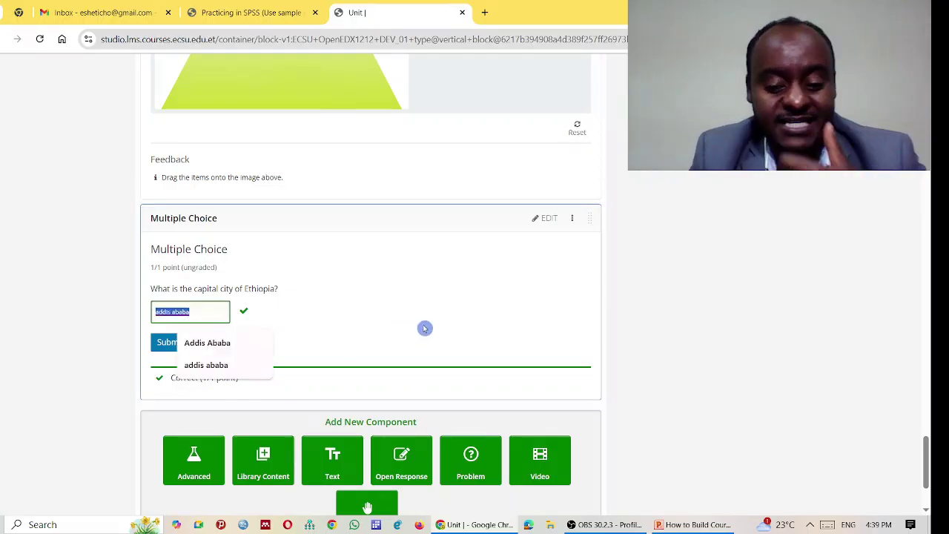
key(BackSpace)
text(Addis Ababa)
click(170, 348)
Step: Change the response back to lowercase "addis ababa" and submit it to compare the grading with the capitalized answer
drag(199, 315, 3, 313)
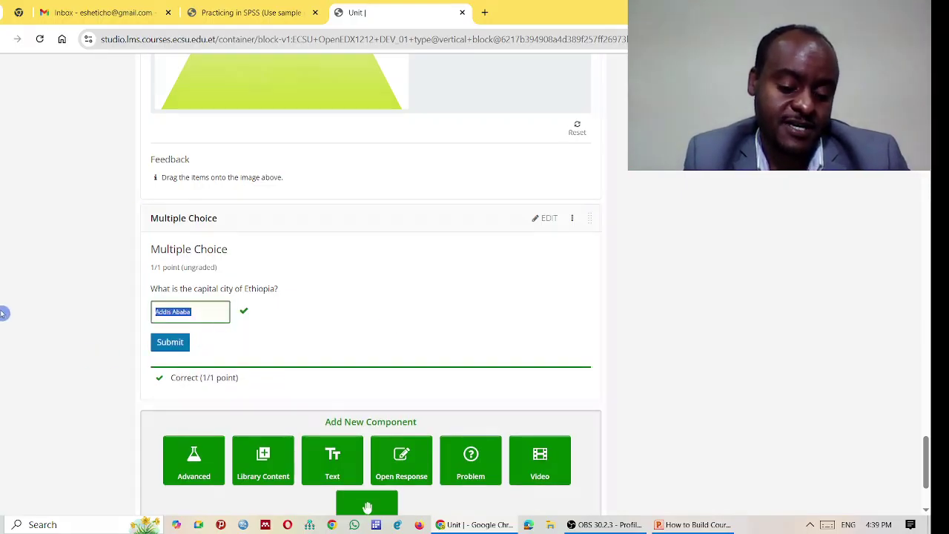
text(addis)
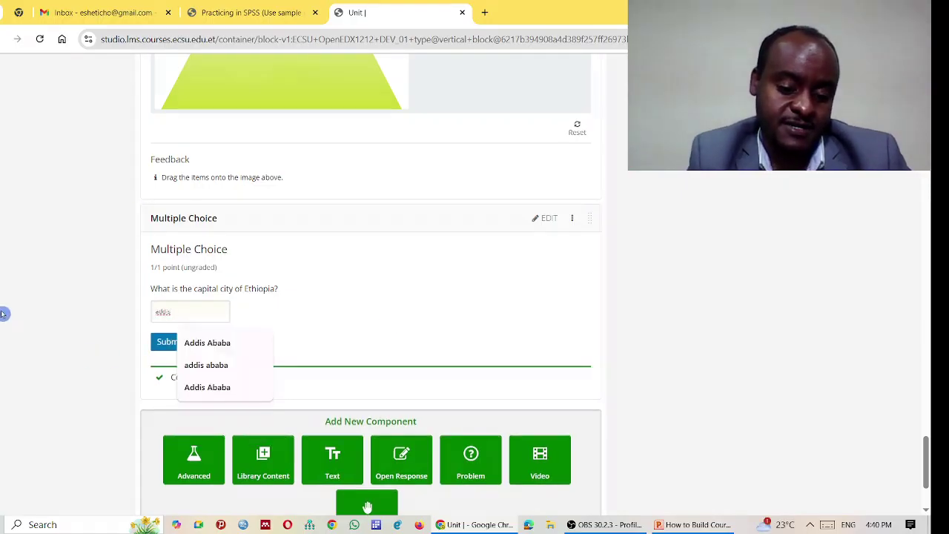
click(178, 342)
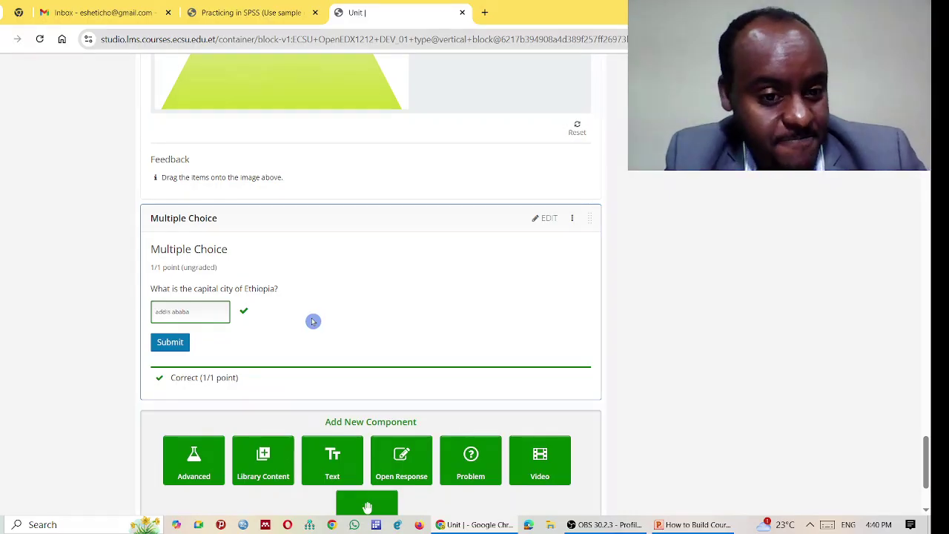
Step: Open the capital city problem for editing, try the Numerical Input template, and clear all of the problem's content
click(547, 218)
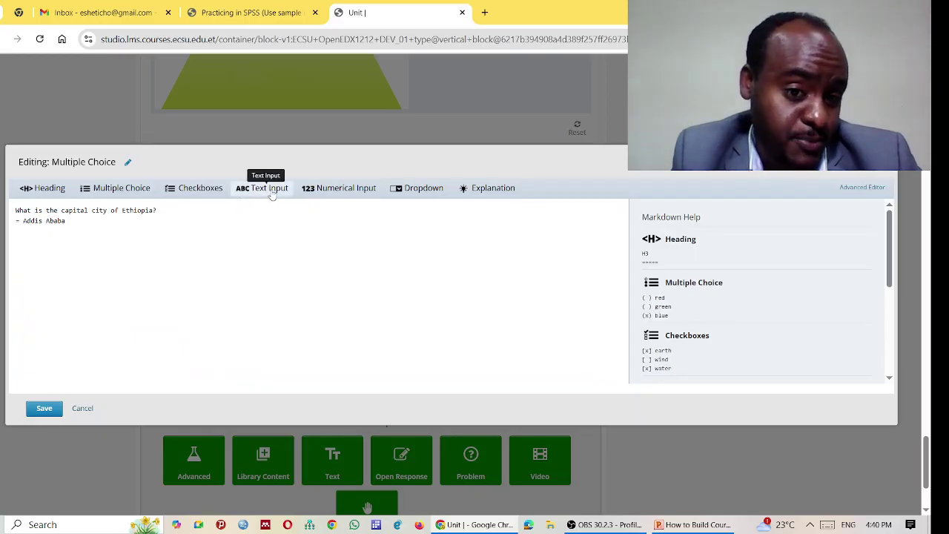
click(363, 190)
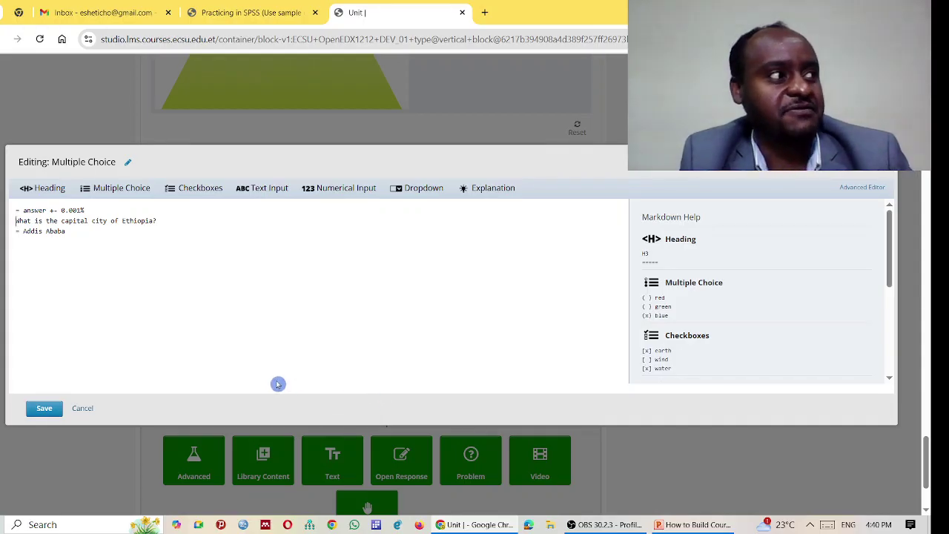
drag(82, 234, 14, 211)
key(BackSpace)
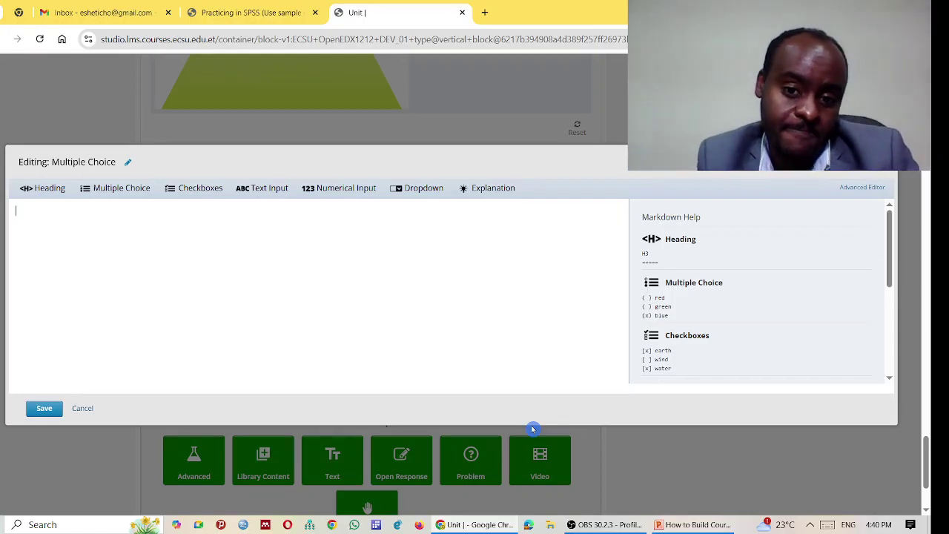
Step: Insert a Dropdown template and write the question "What is the capital city of Ethiopia?" above it
click(430, 189)
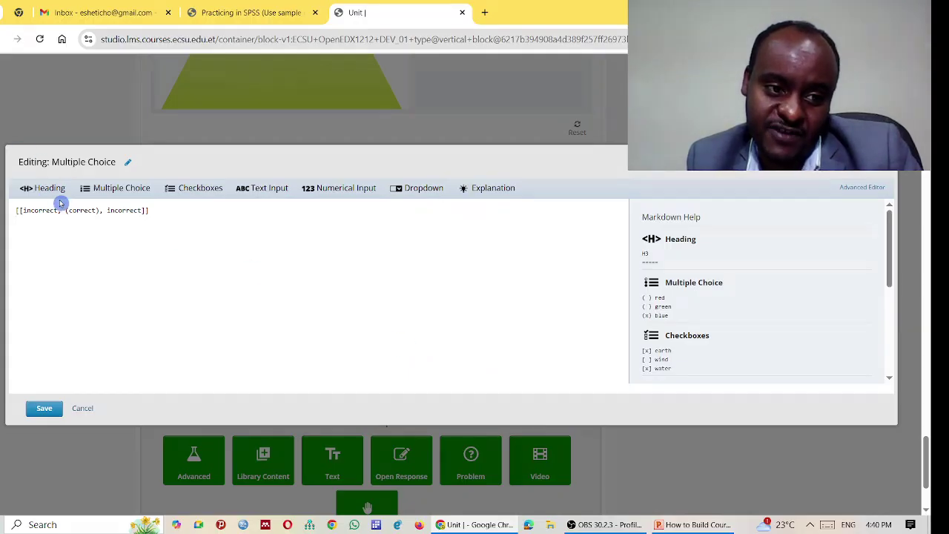
click(17, 212)
key(Return)
key(Return)
key(Up)
key(Up)
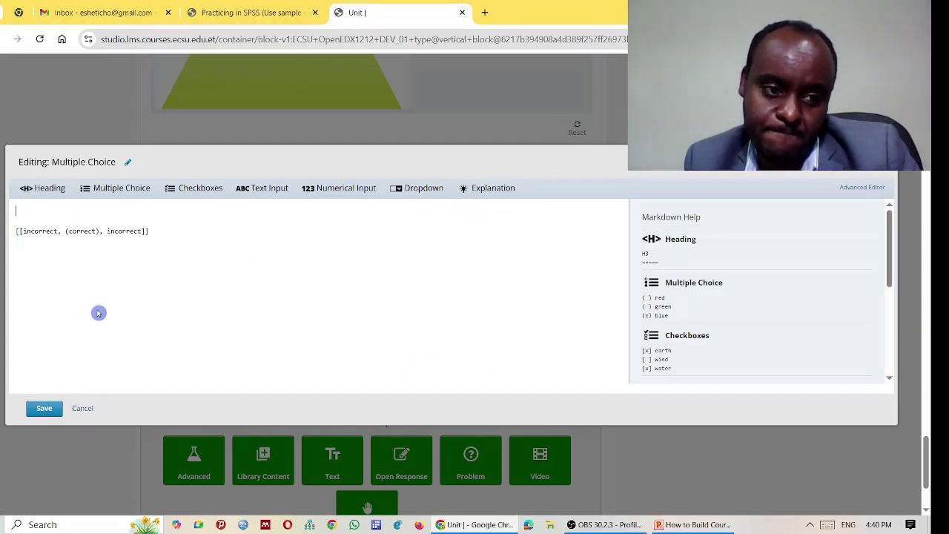
text(What is the capital city o)
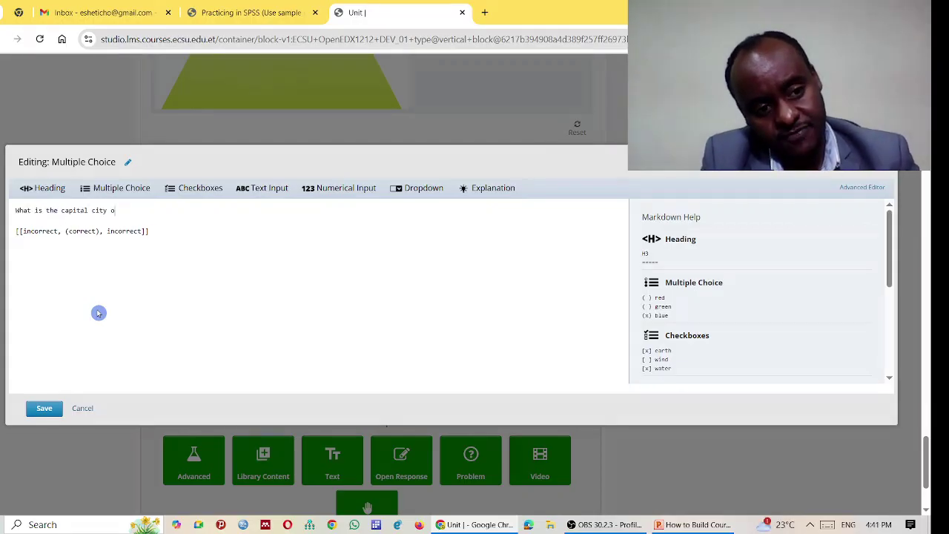
text(f Ethio)
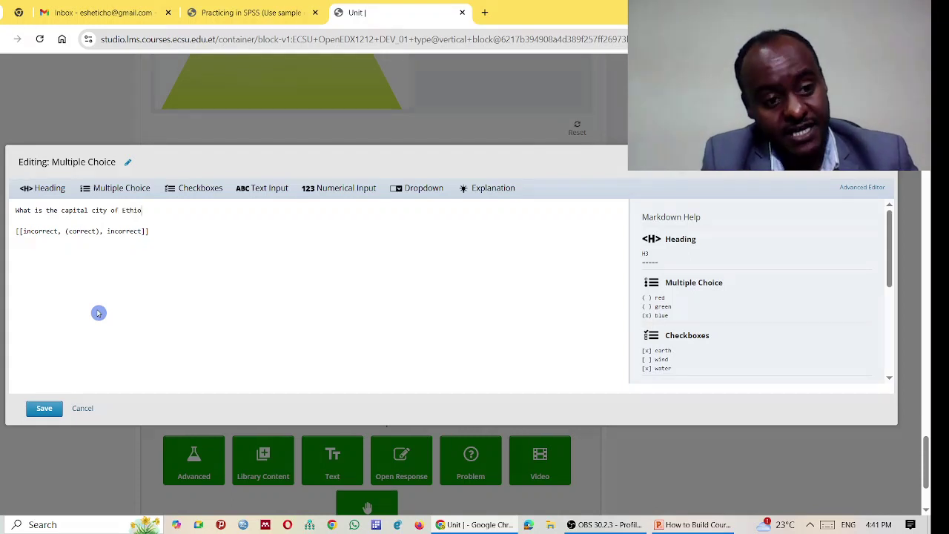
text(pia ?)
Step: Fill the dropdown options with Addis Ababa, Bahir Dar in the parentheses as the correct answer, and Jimma, and save the problem
double_click(40, 230)
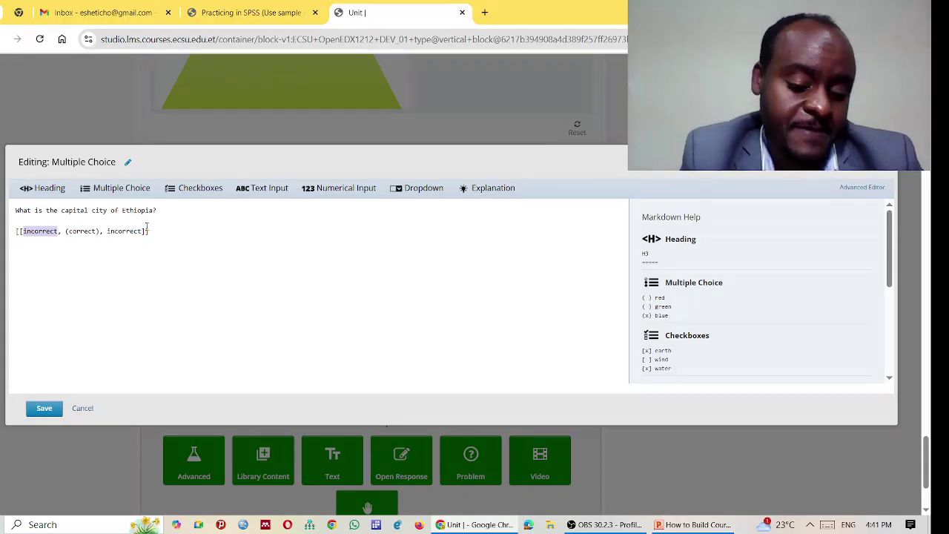
text(Addis )
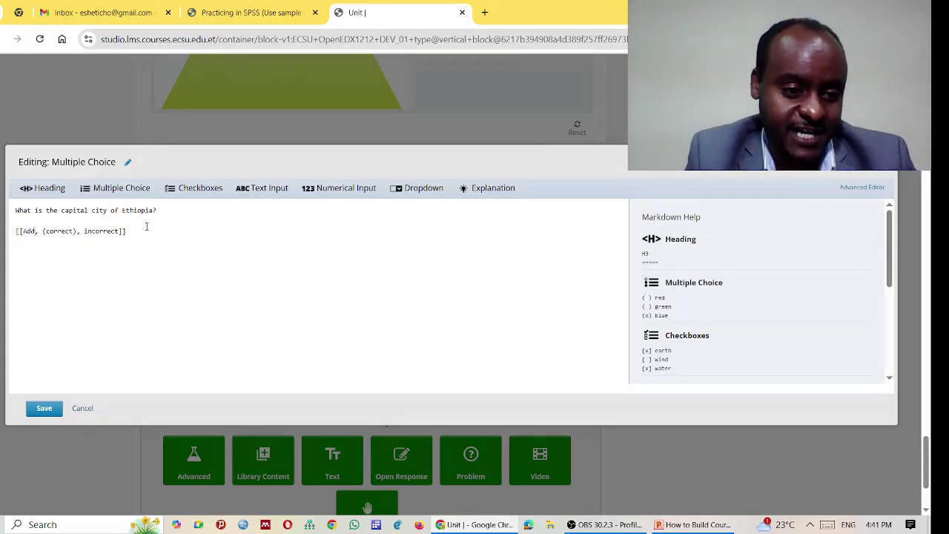
text(Ababa)
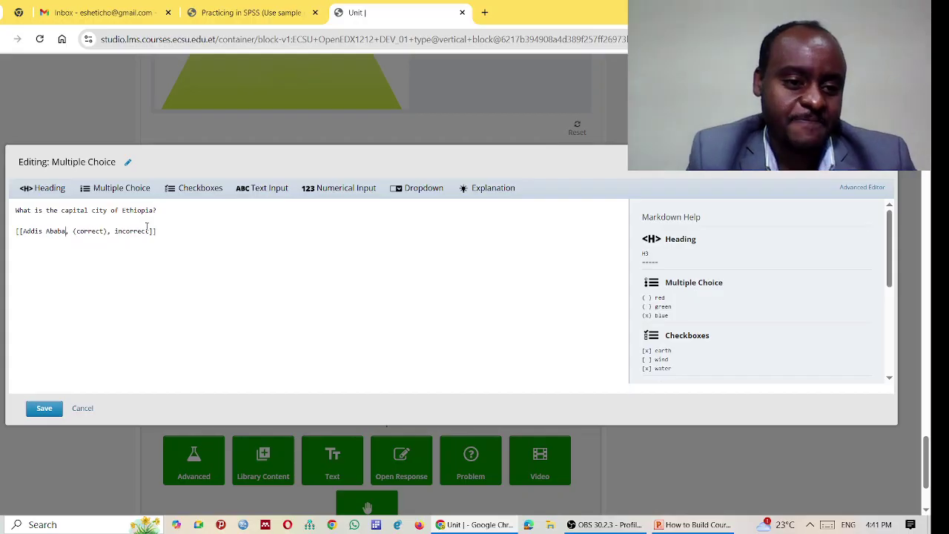
double_click(89, 230)
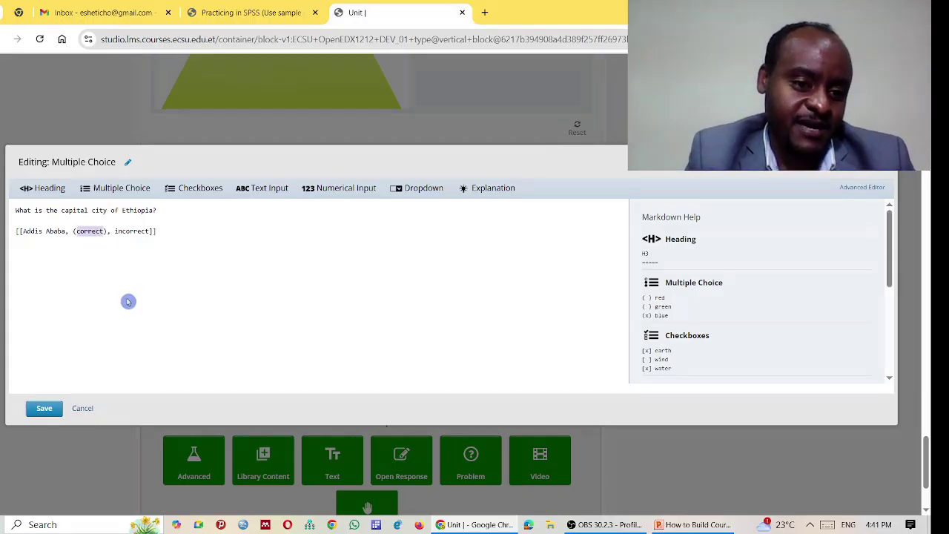
text(ba, (Bahir Da)
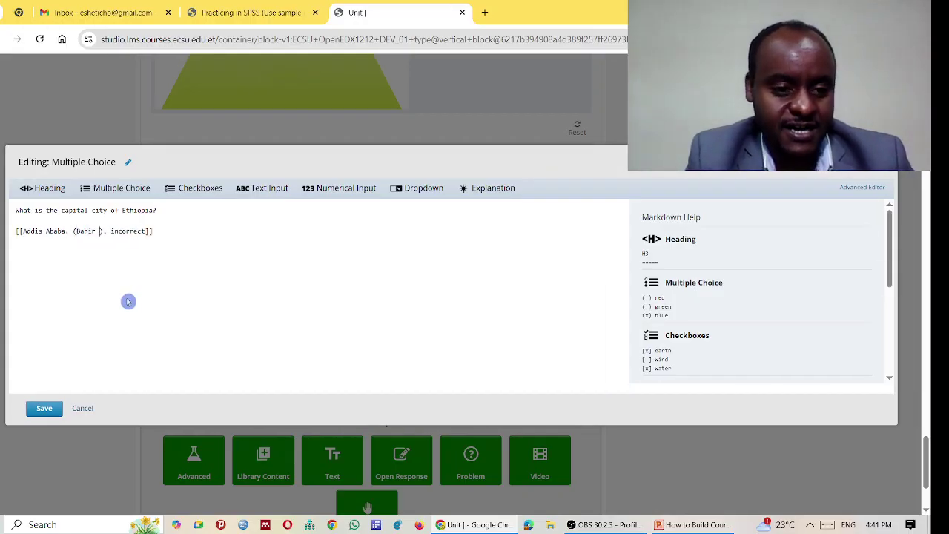
text(r)
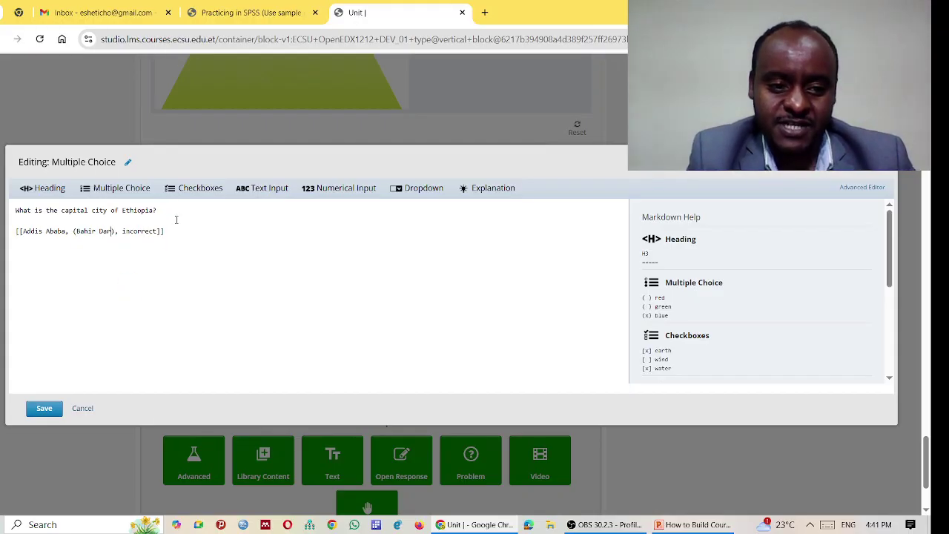
double_click(141, 230)
key(BackSpace)
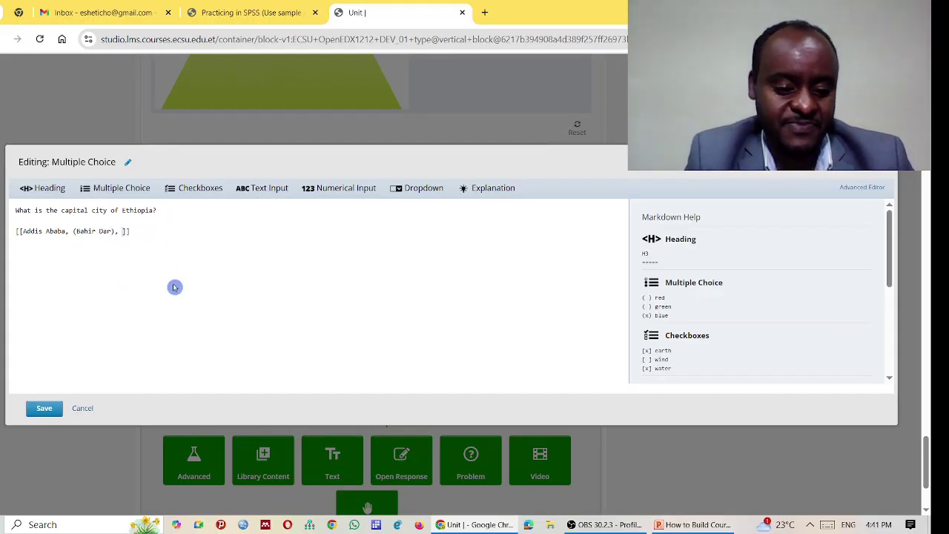
text(Jimma)
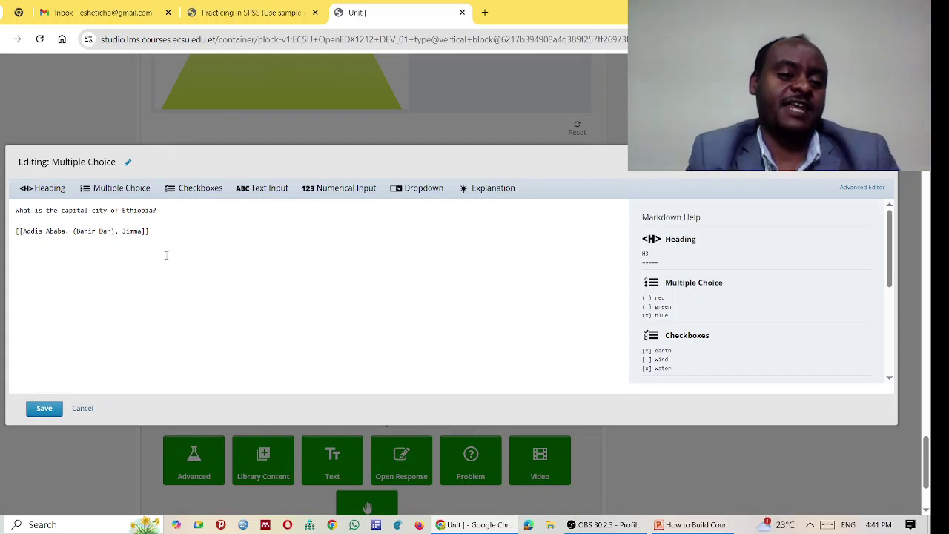
click(44, 412)
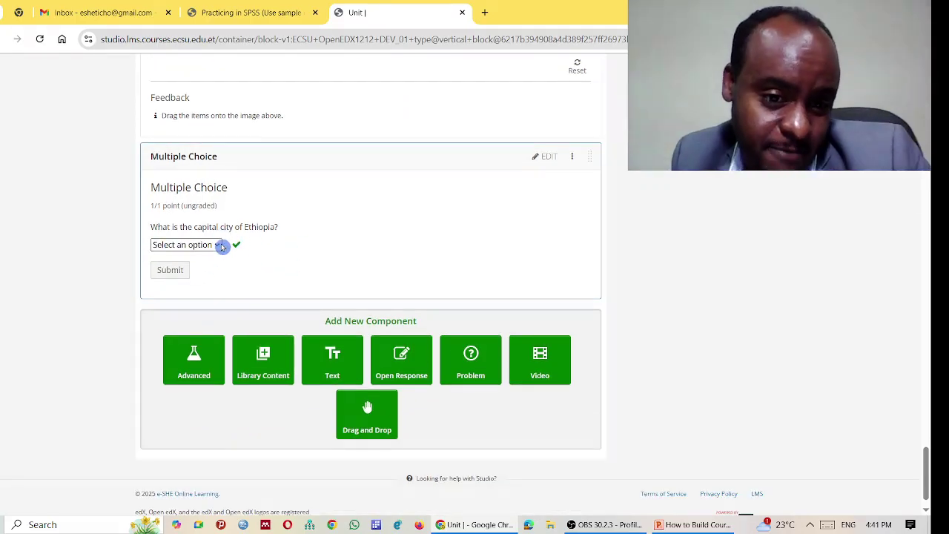
Step: Choose Addis Ababa in the dropdown and submit it as the answer
click(220, 245)
click(178, 275)
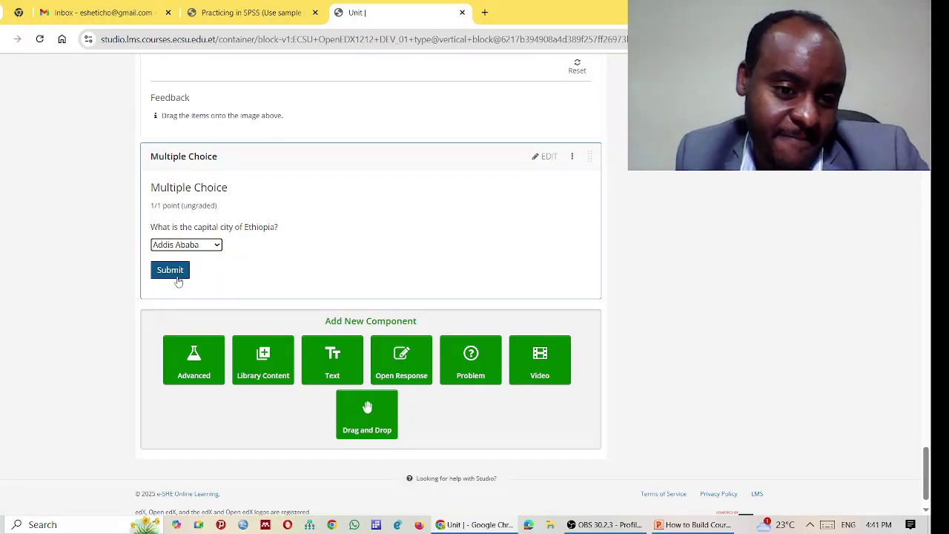
click(176, 270)
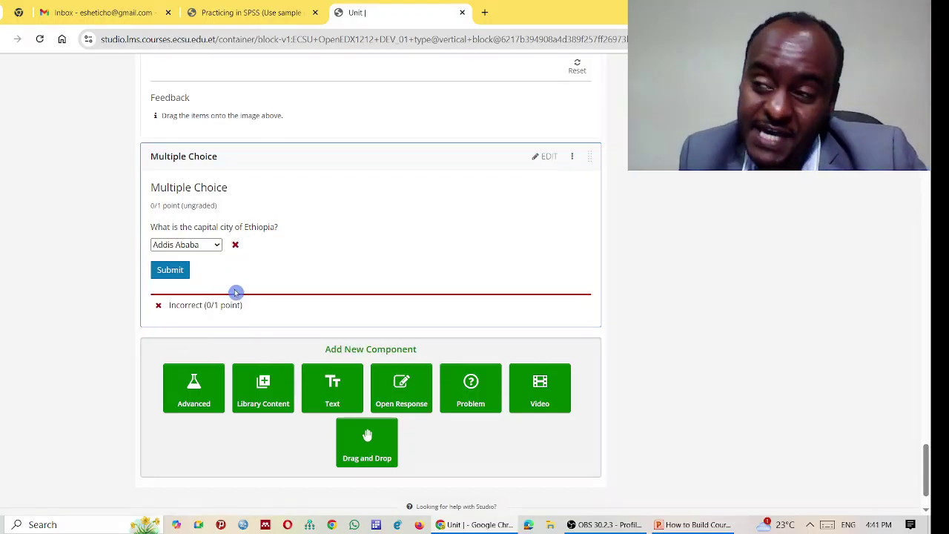
Step: Submit the dropdown options Bahir Dar and Jimma in turn to test how each is graded
click(214, 249)
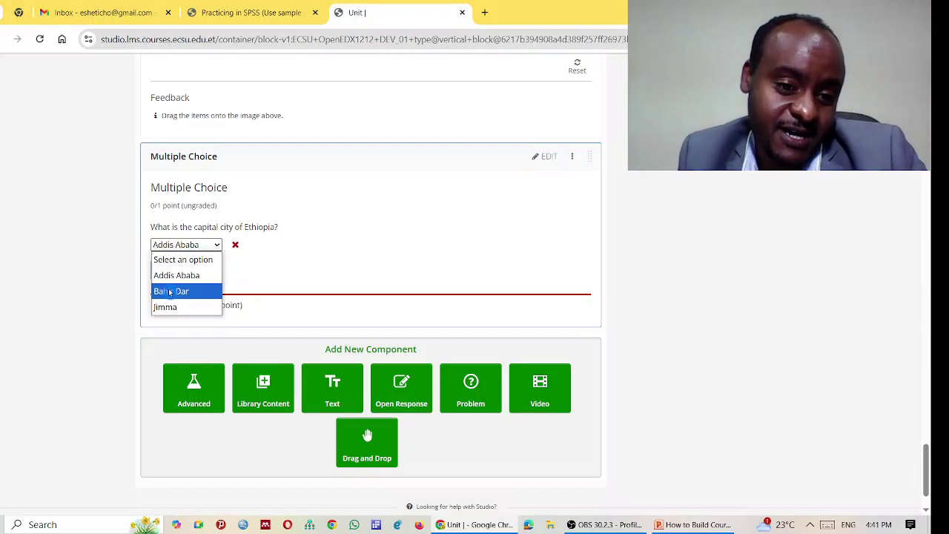
click(170, 290)
click(165, 271)
click(212, 246)
click(184, 307)
click(165, 271)
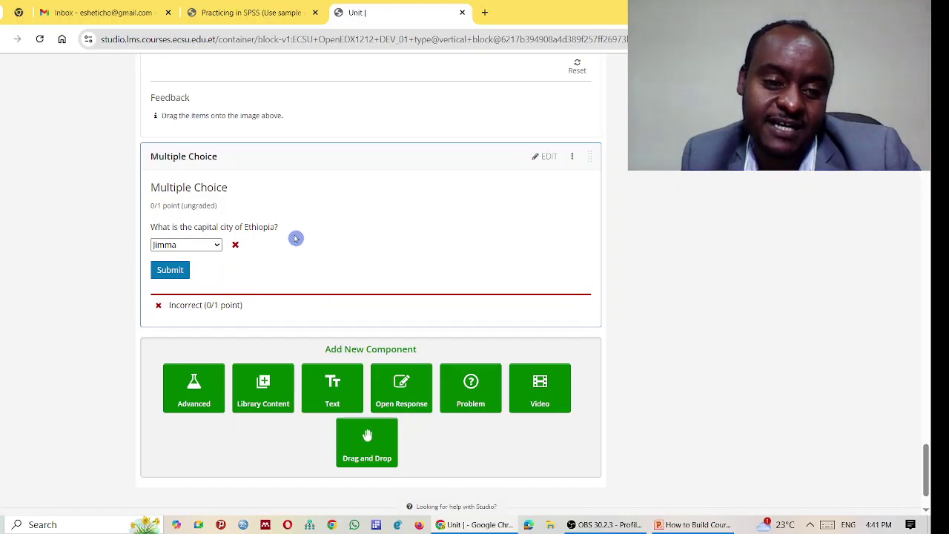
Step: Reopen the dropdown problem for editing and examine how the parentheses around Bahir Dar mark the correct option
click(549, 156)
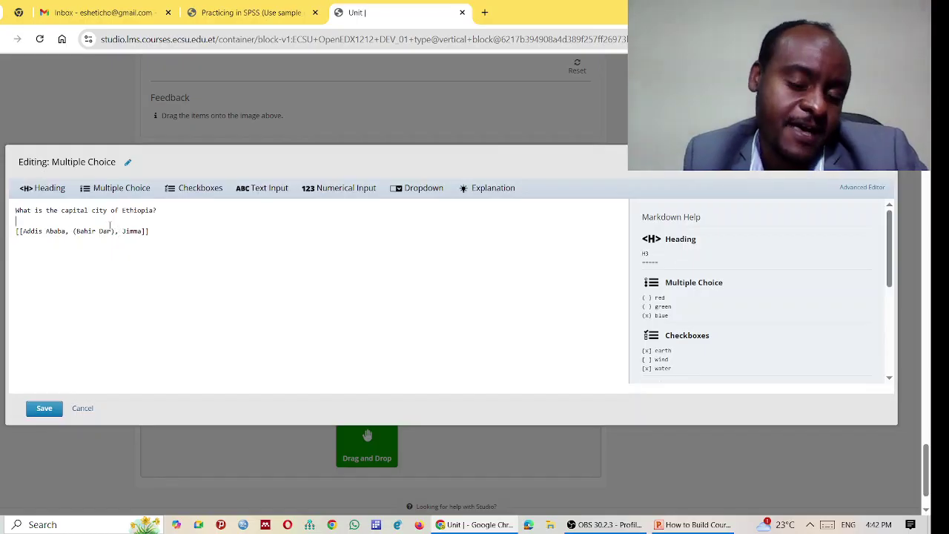
drag(112, 224, 90, 232)
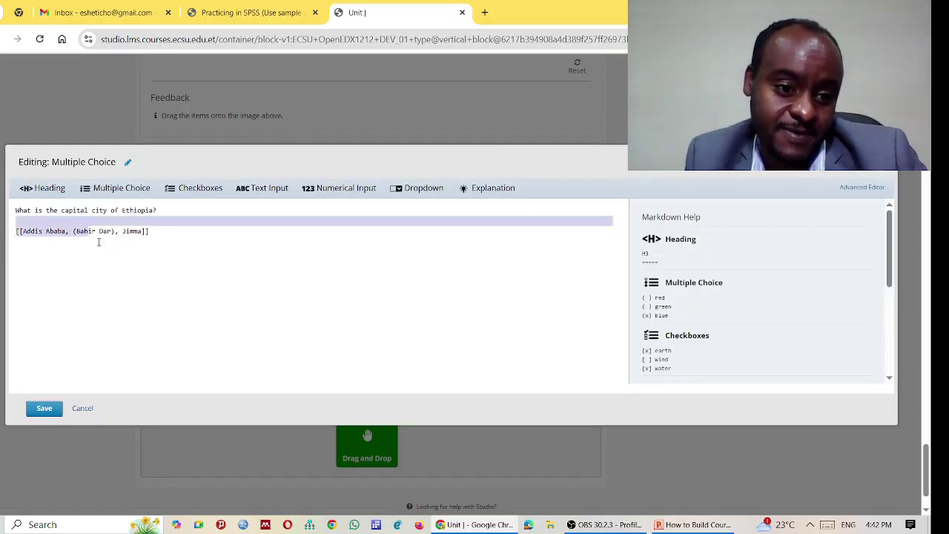
click(89, 241)
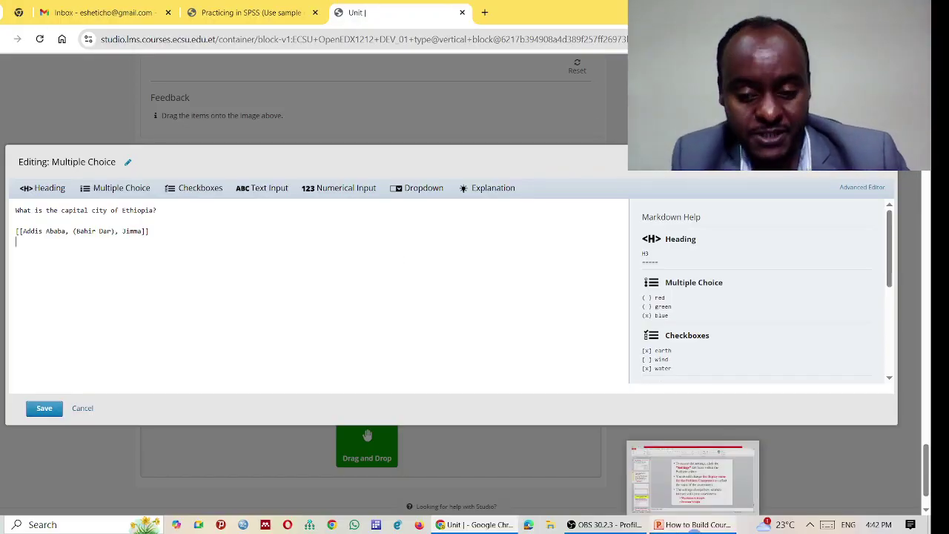
Step: Switch to the PowerPoint presentation and review the slides on the problem settings, Maximum Attempts and Problem Weight
click(693, 524)
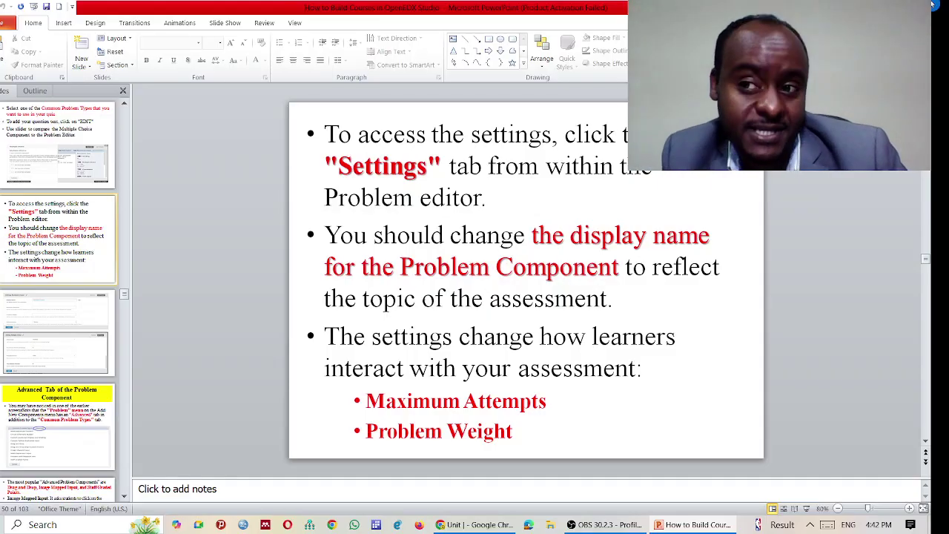
key(Page_Down)
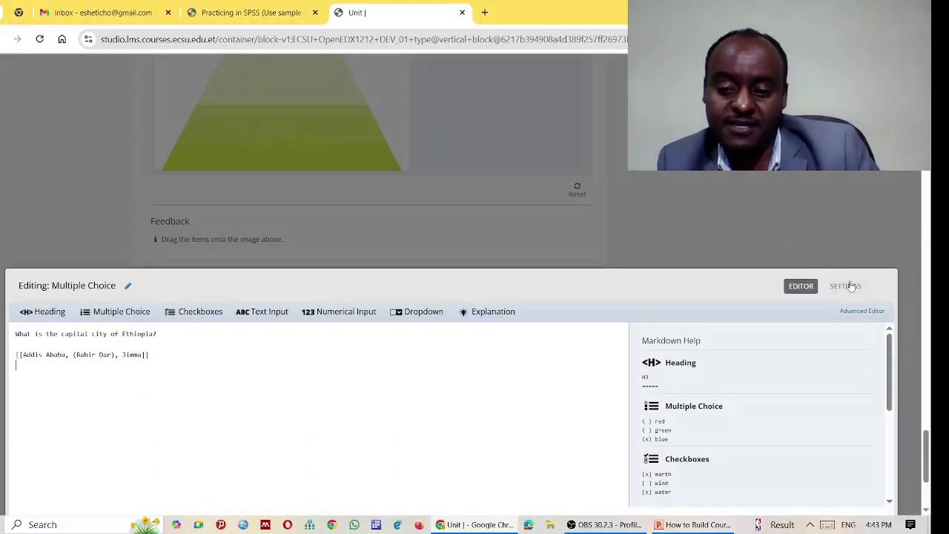
Step: Open the dropdown problem's settings and change its display name to "Capital city name"
click(845, 286)
scroll(849, 284, down, 2)
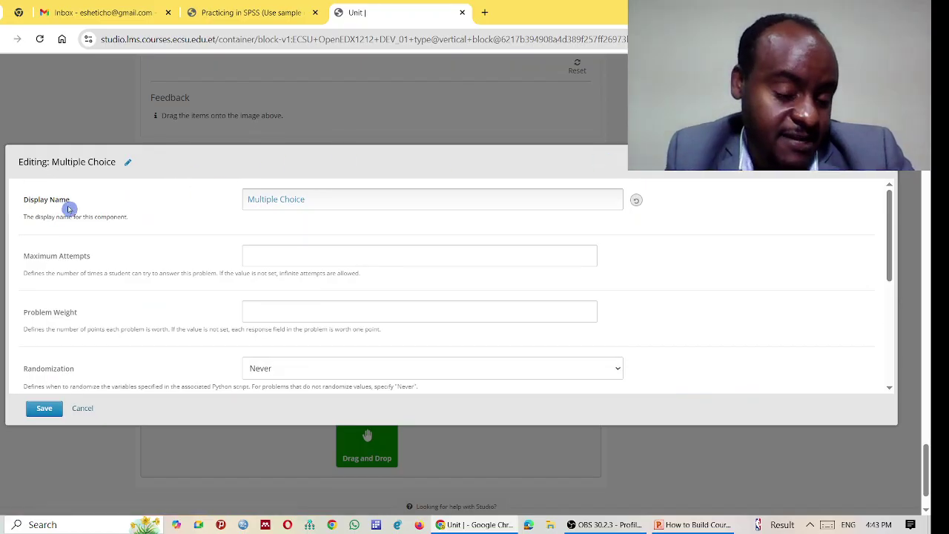
triple_click(289, 202)
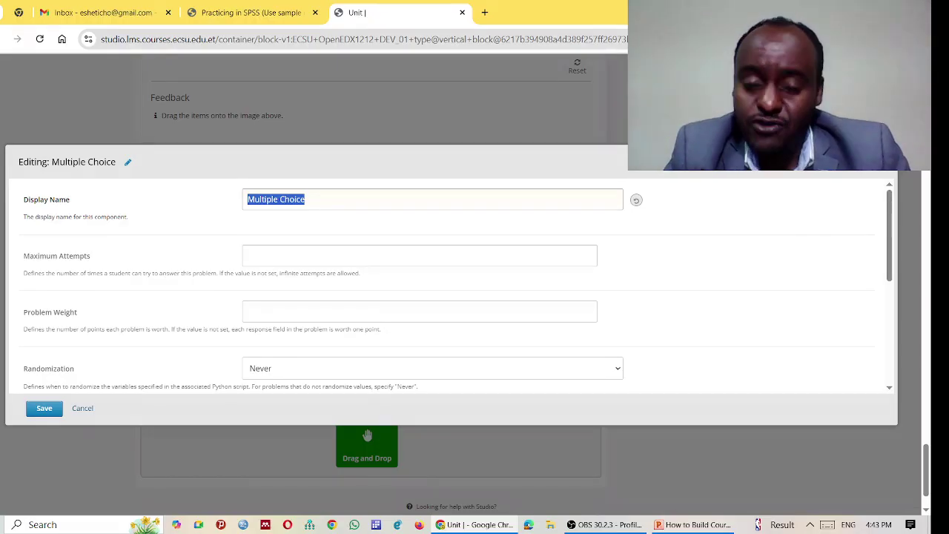
key(BackSpace)
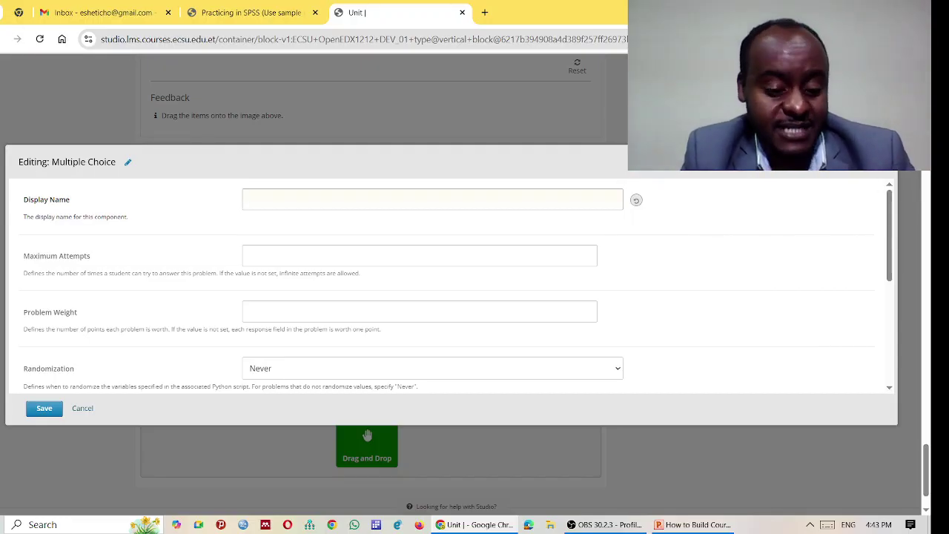
text(Capital )
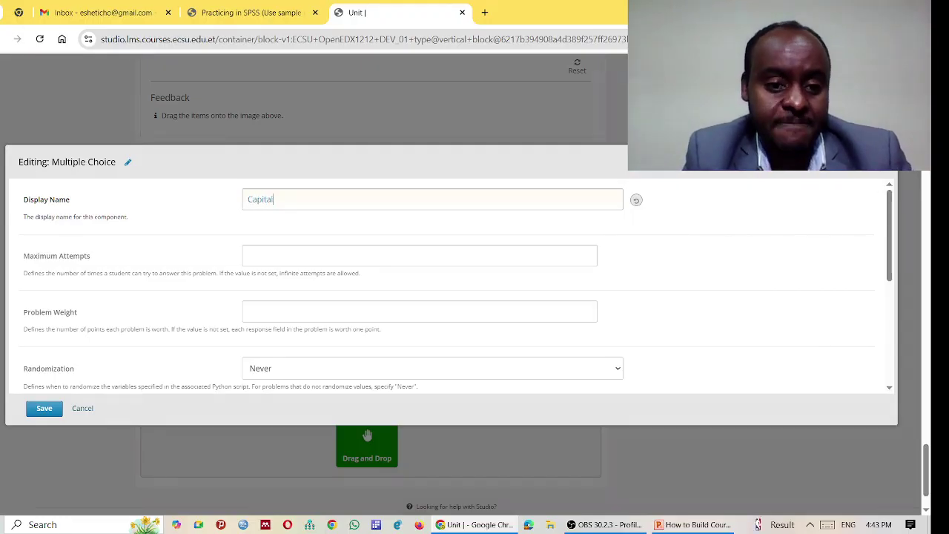
text(city name)
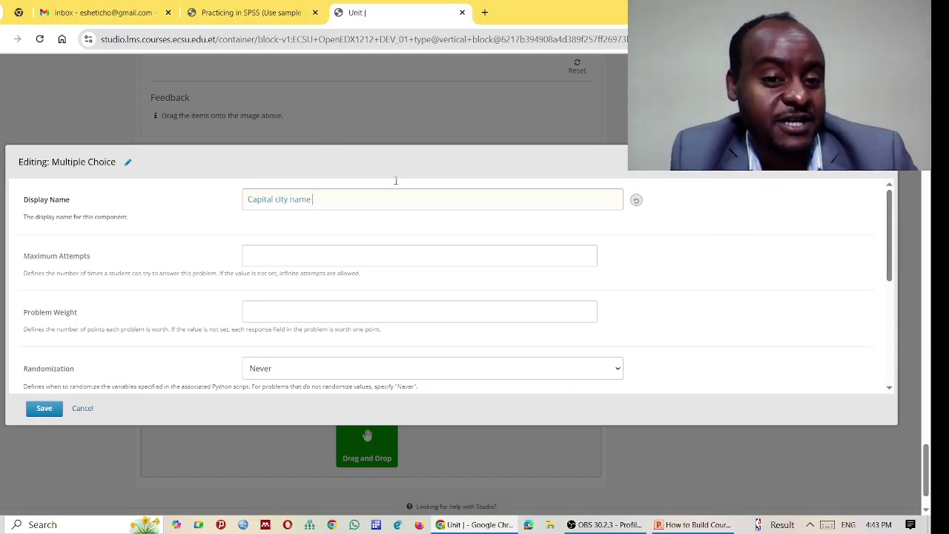
Step: Review the problem's Maximum Attempts, Problem Weight and Randomization settings and the choices available for Show Answer
click(267, 258)
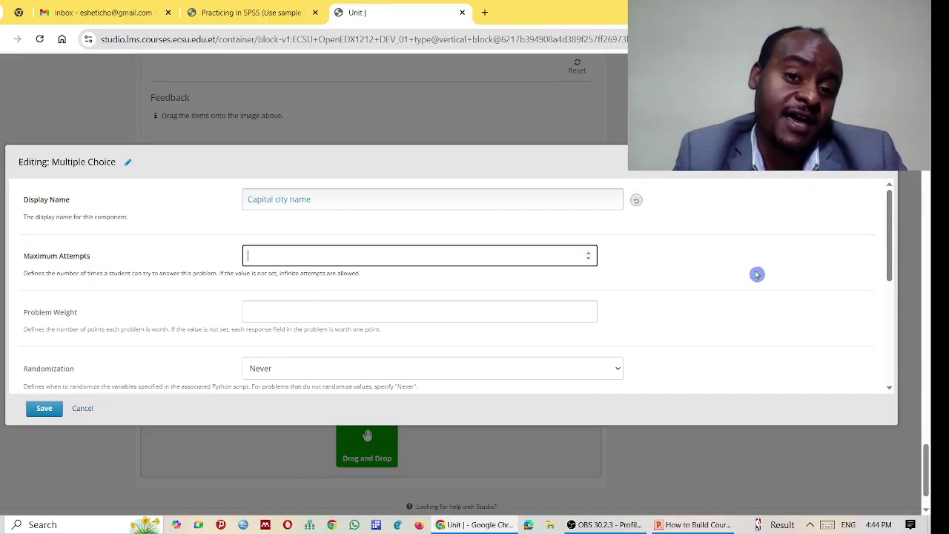
scroll(748, 276, down, 1)
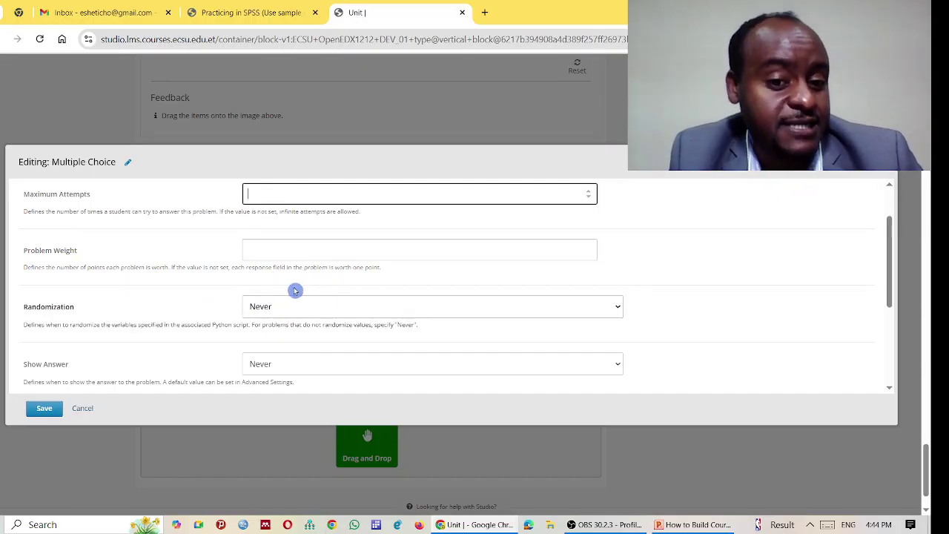
drag(389, 269, 436, 161)
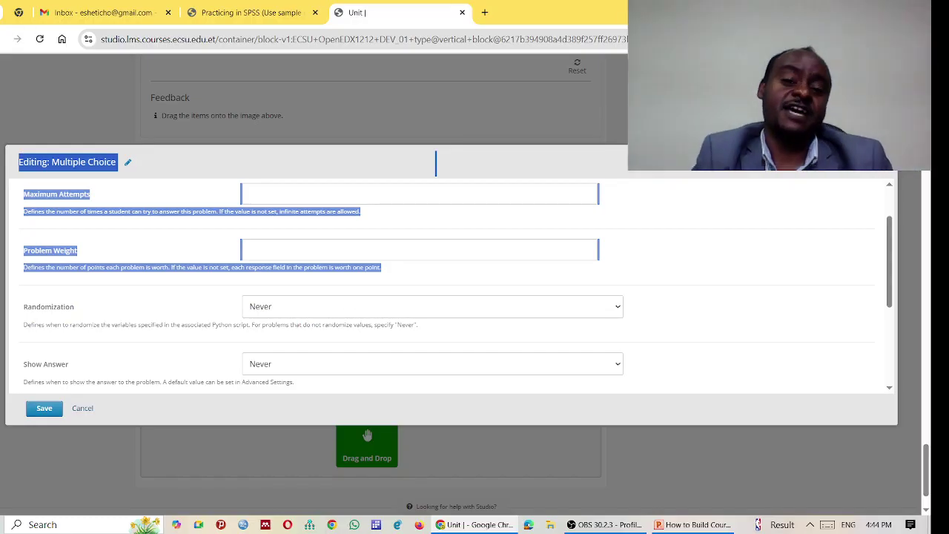
click(736, 308)
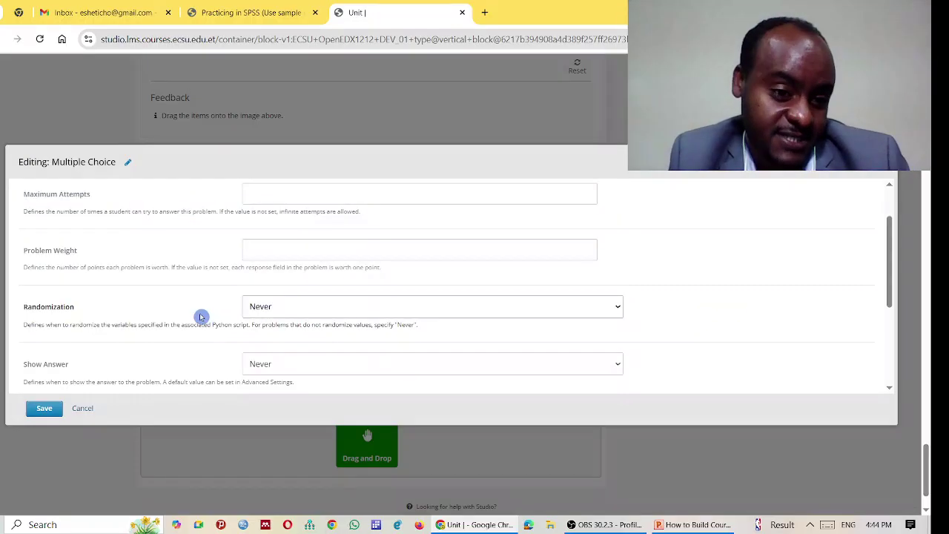
scroll(61, 336, down, 2)
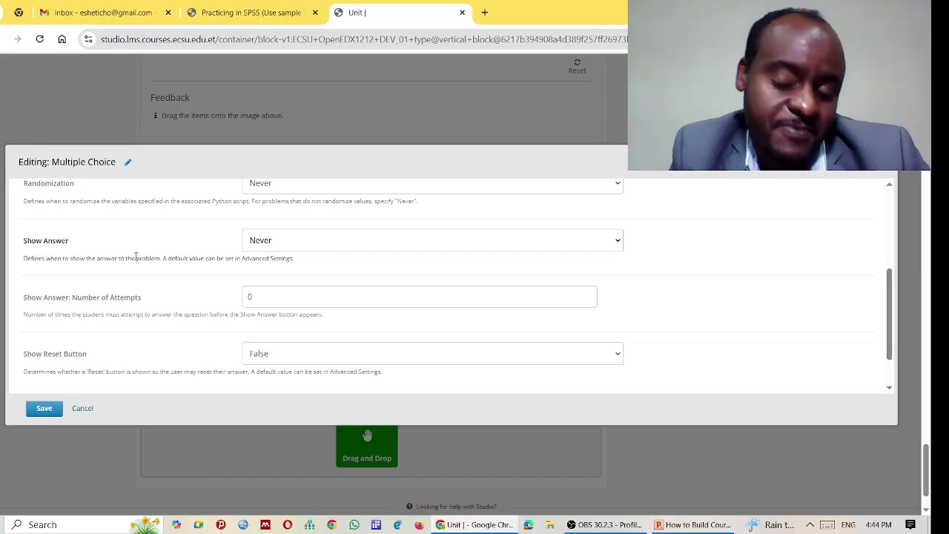
click(323, 245)
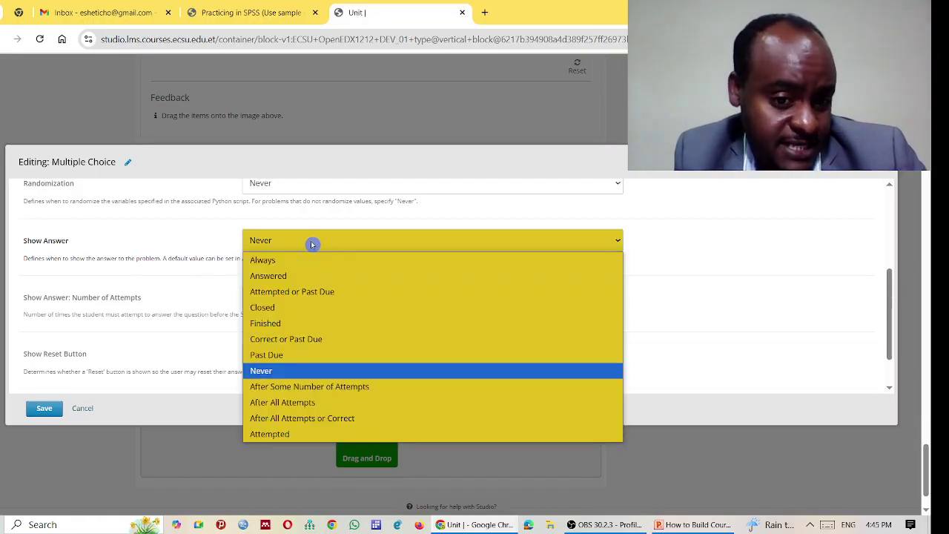
click(118, 298)
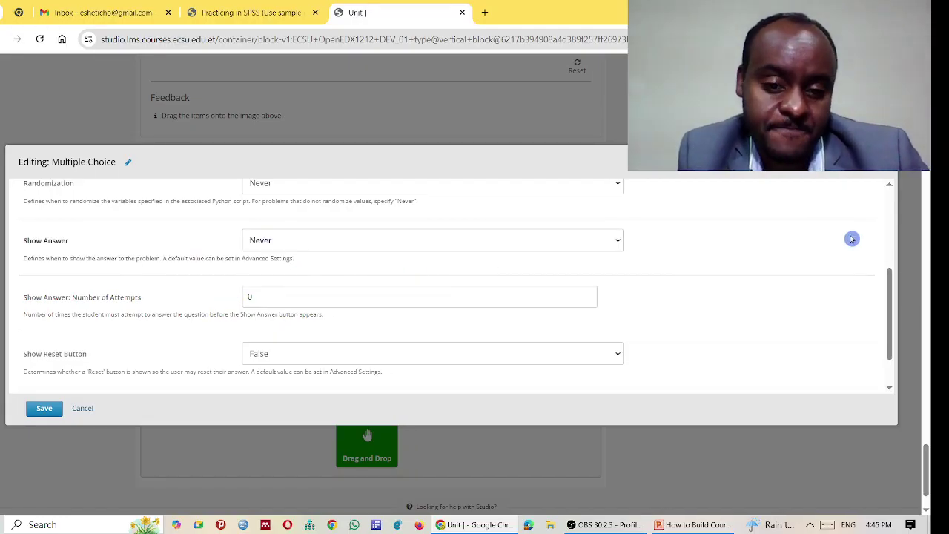
click(309, 241)
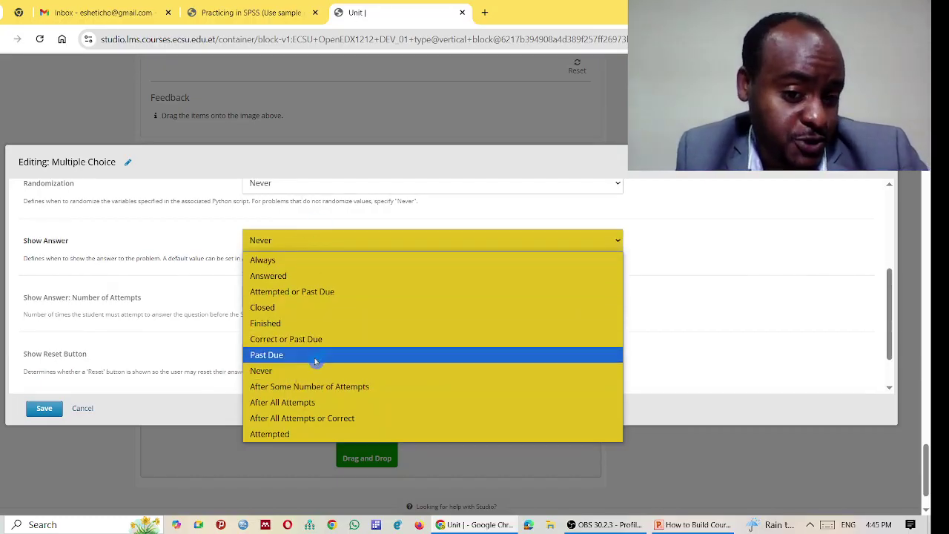
click(710, 285)
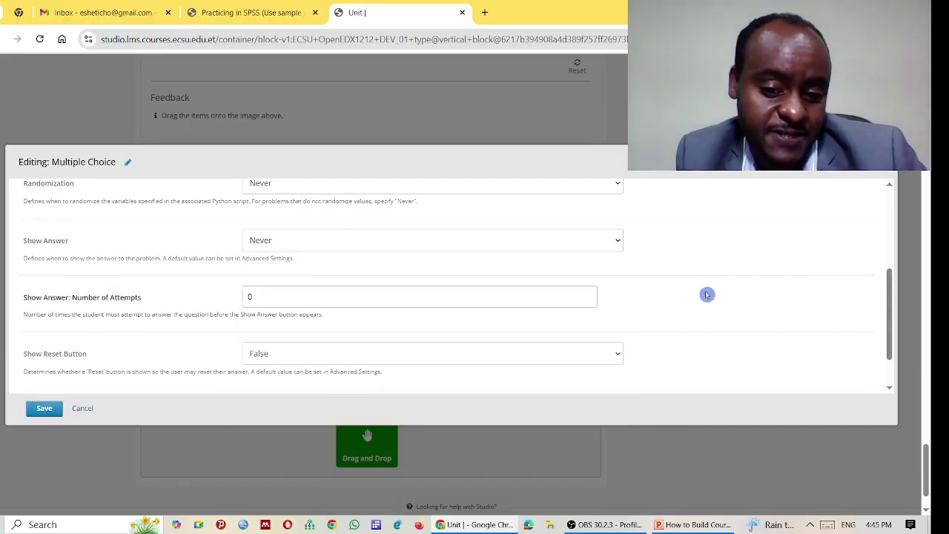
click(606, 526)
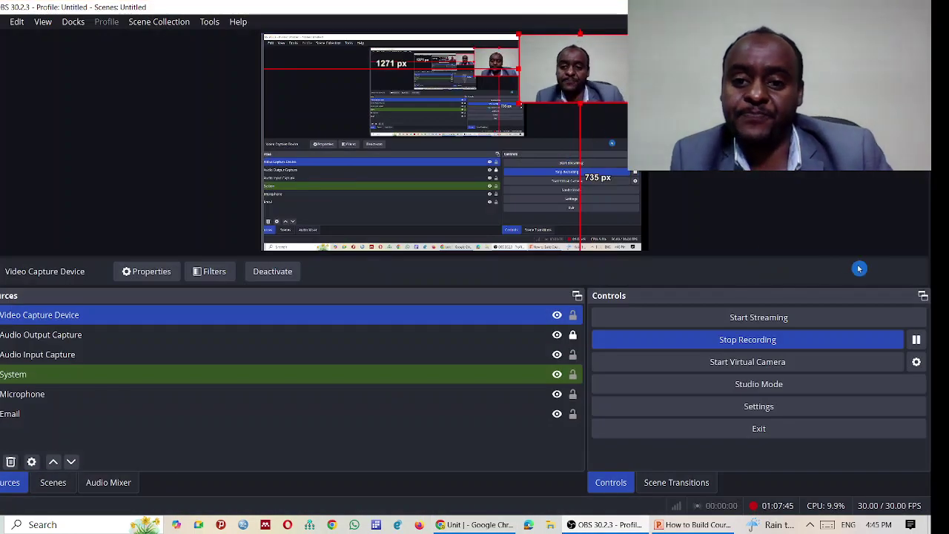